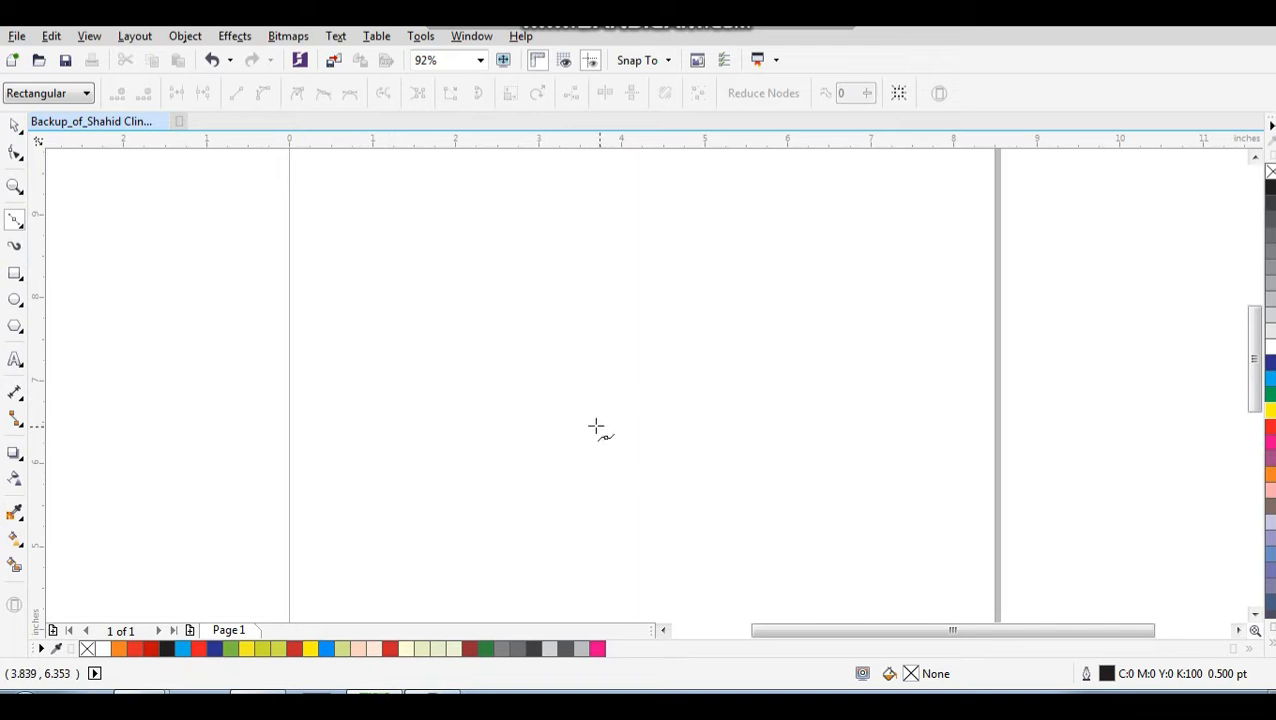
# Draw a closed two-node Bezier shape about 4.6 inches wide in the middle of the page and convert its segments to curves
pyautogui.click(865, 435)
pyautogui.click(481, 399)
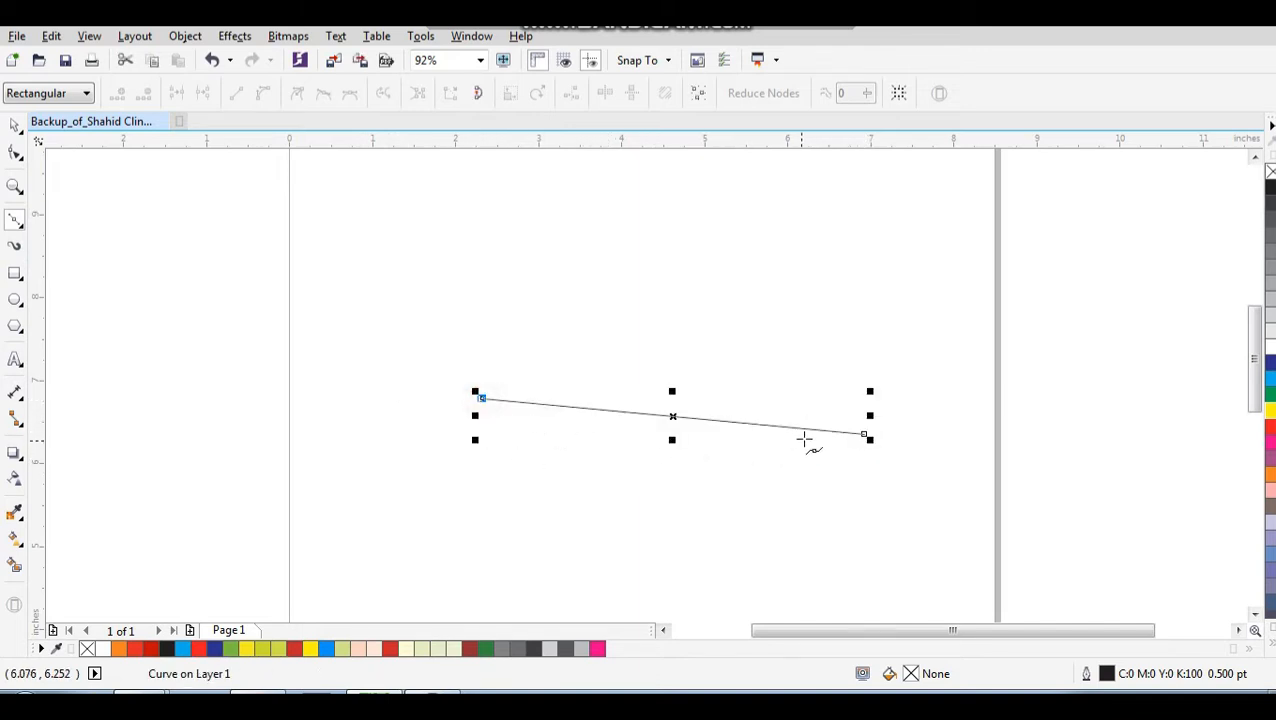
pyautogui.press('space')
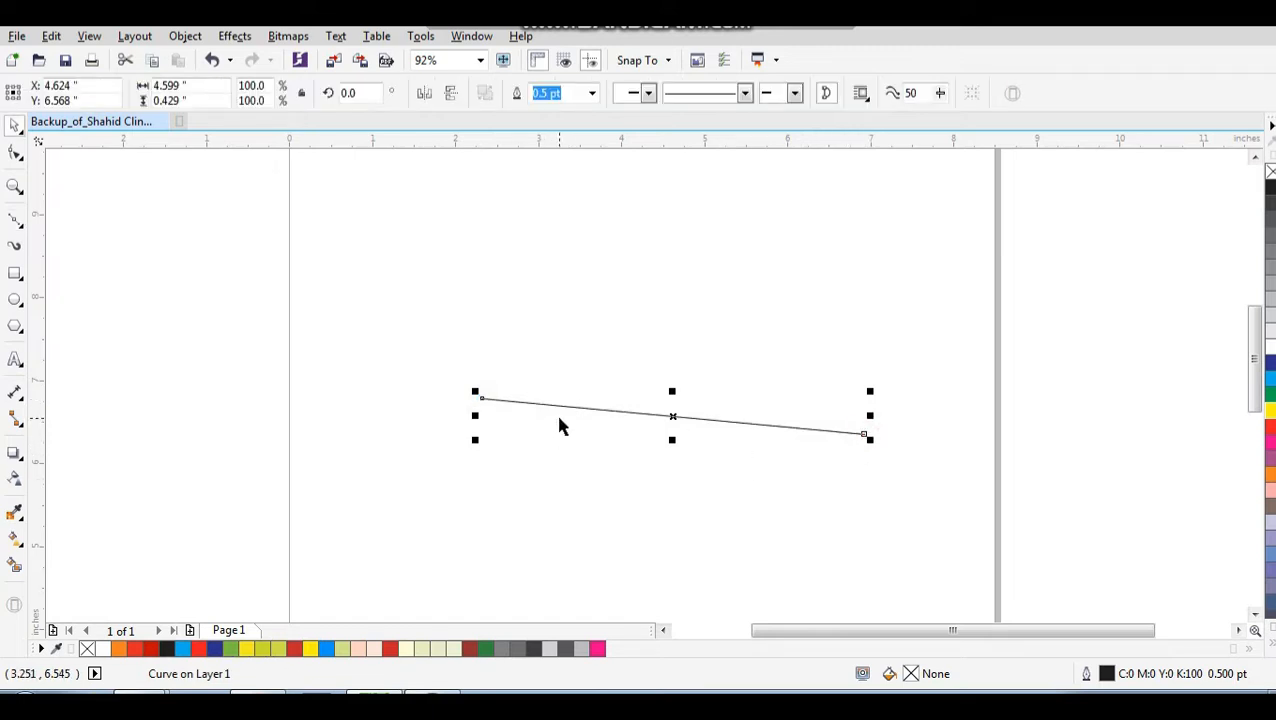
pyautogui.press('F10')
pyautogui.moveTo(447, 325); pyautogui.dragTo(880, 505)
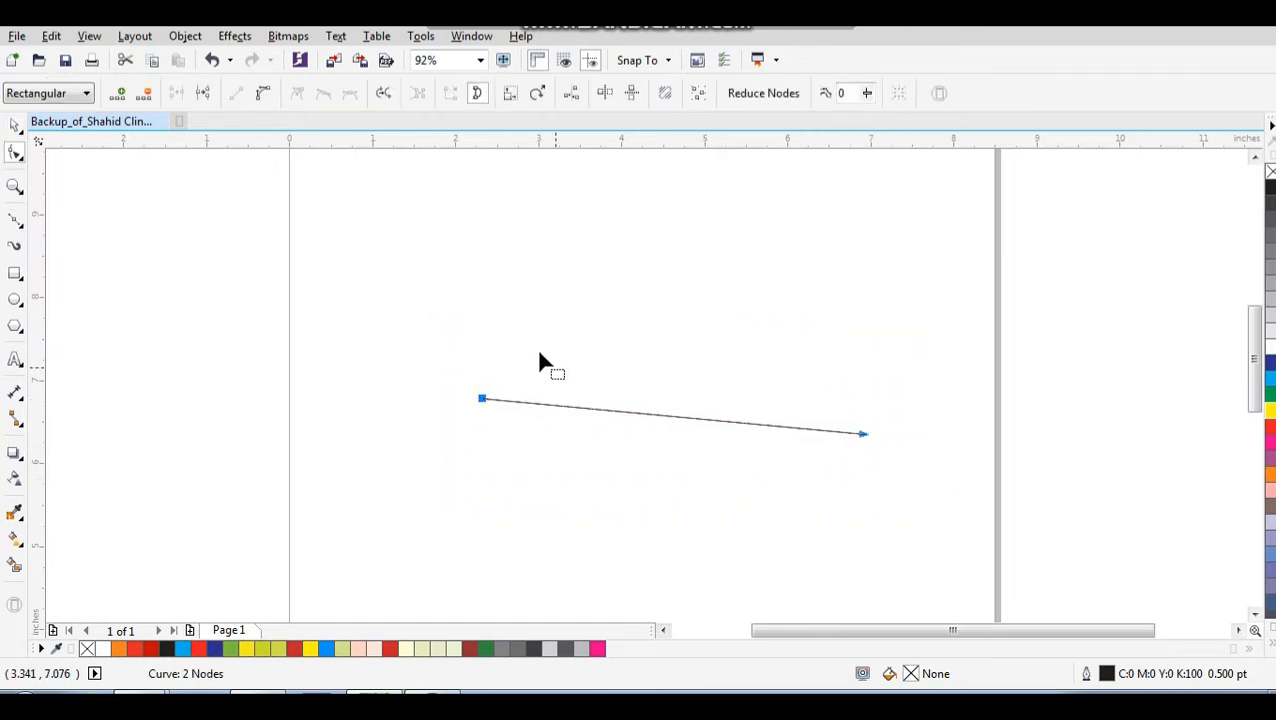
pyautogui.click(263, 93)
# Bend both segments of the two-node shape downward to form a thin swoosh
pyautogui.moveTo(610, 409); pyautogui.dragTo(576, 495)
pyautogui.click(483, 400)
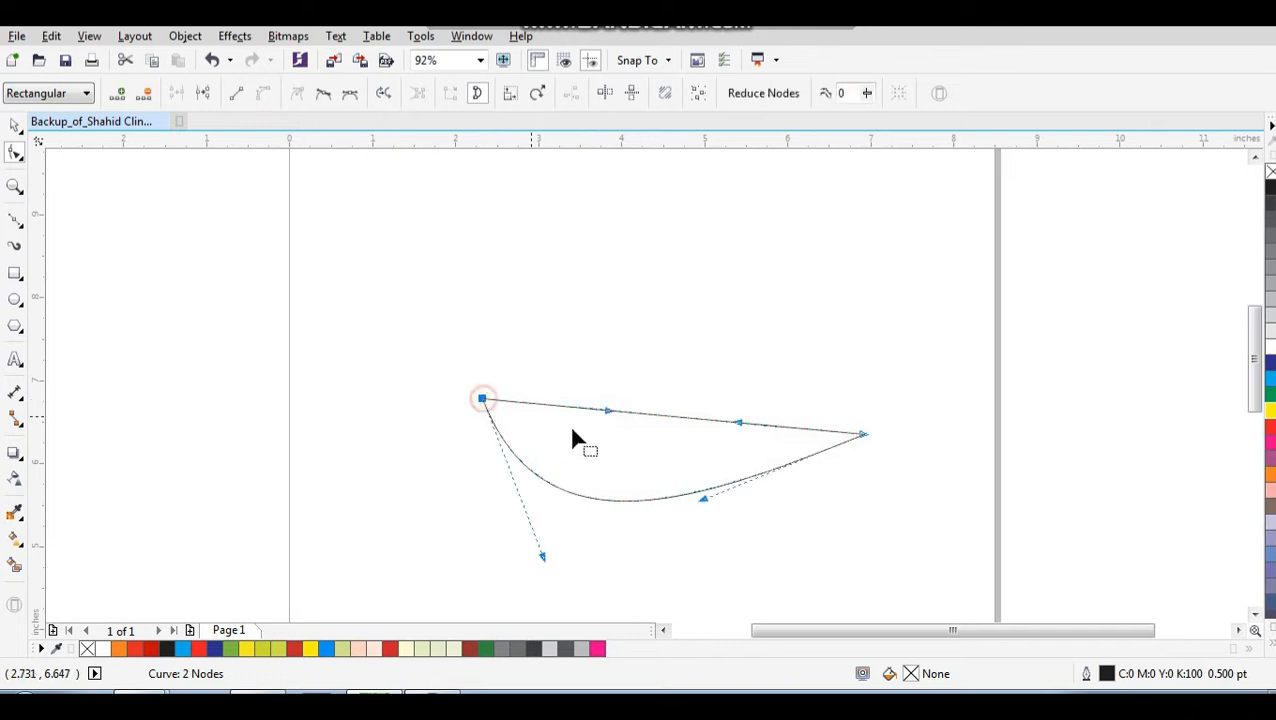
pyautogui.moveTo(605, 411); pyautogui.dragTo(605, 543)
pyautogui.moveTo(735, 430); pyautogui.dragTo(737, 428)
# Refine the swoosh's curve handles so that it narrows smoothly into its right tip
pyautogui.scroll(-3, 602, 350)
pyautogui.scroll(2, 648, 494)
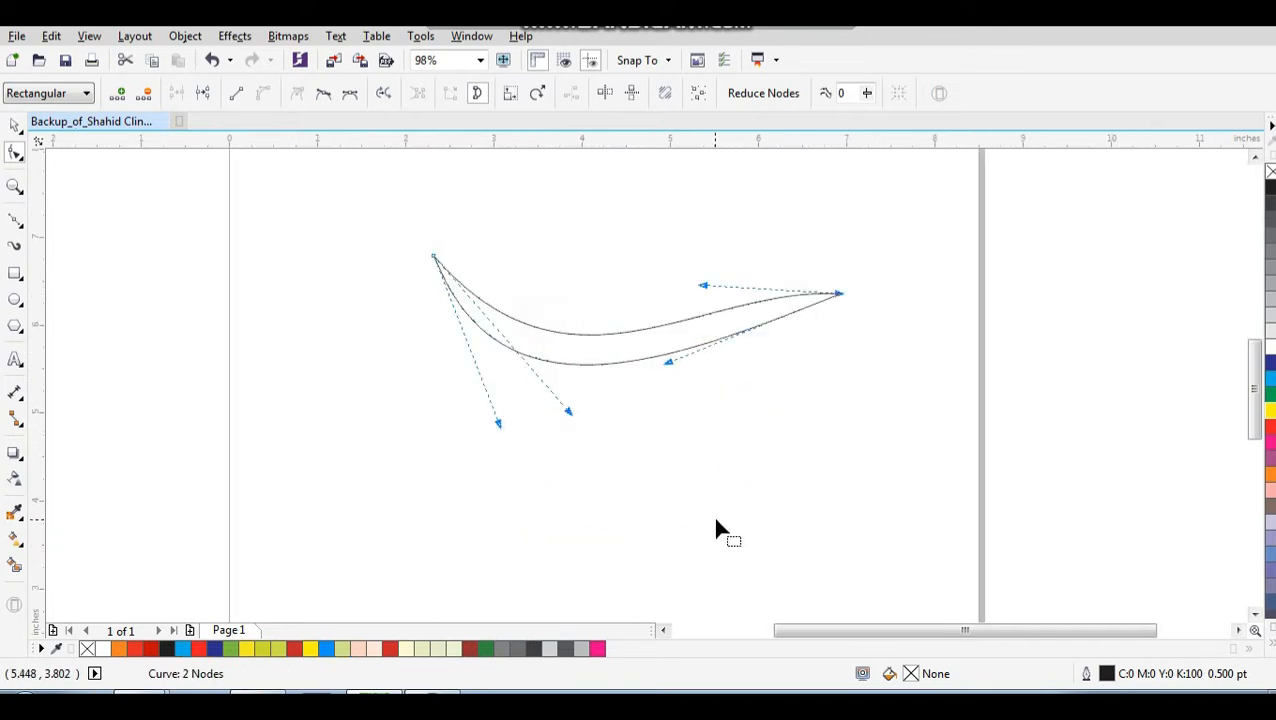
pyautogui.moveTo(497, 427); pyautogui.dragTo(505, 432)
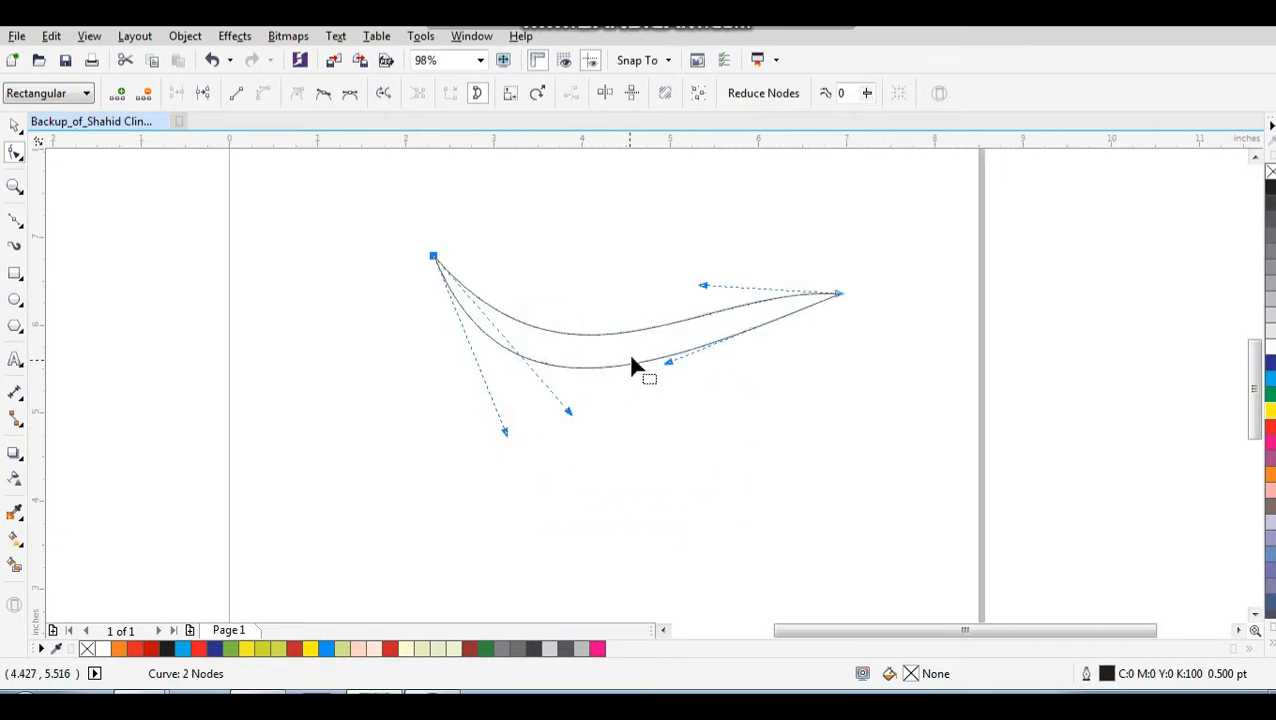
pyautogui.moveTo(663, 362); pyautogui.dragTo(657, 355)
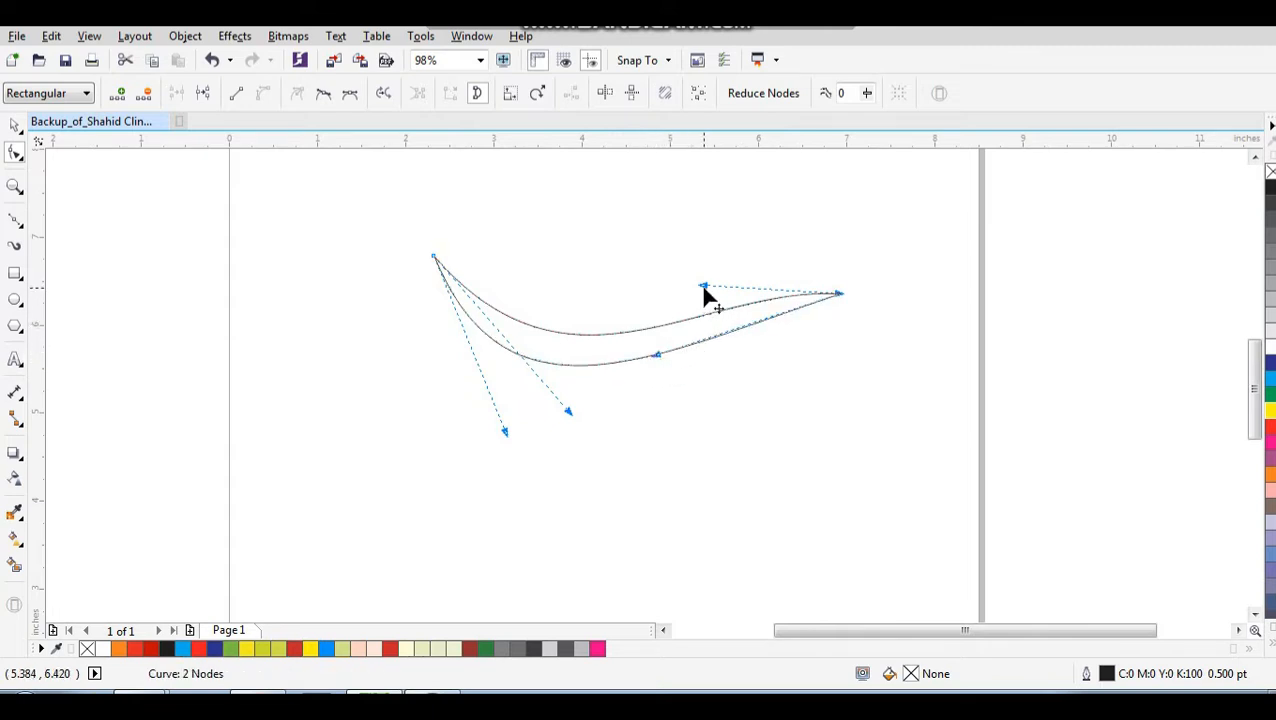
pyautogui.moveTo(704, 289); pyautogui.dragTo(691, 307)
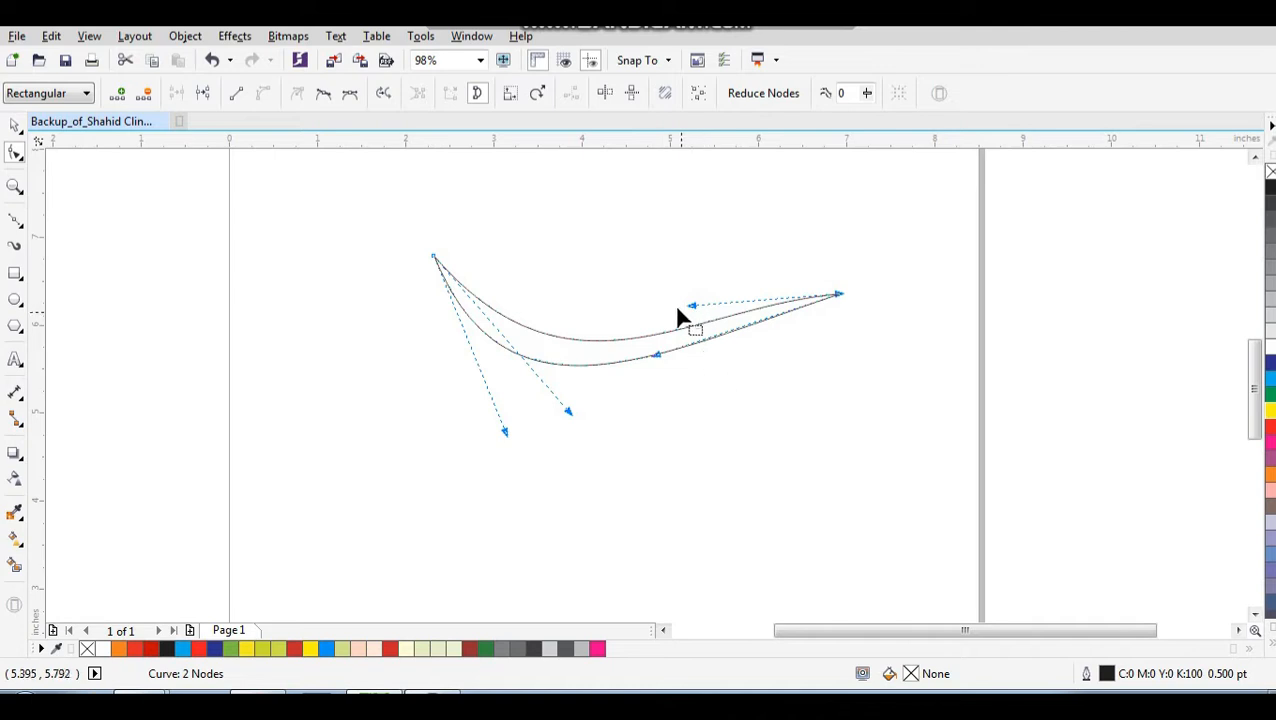
pyautogui.press('space')
pyautogui.click(668, 263)
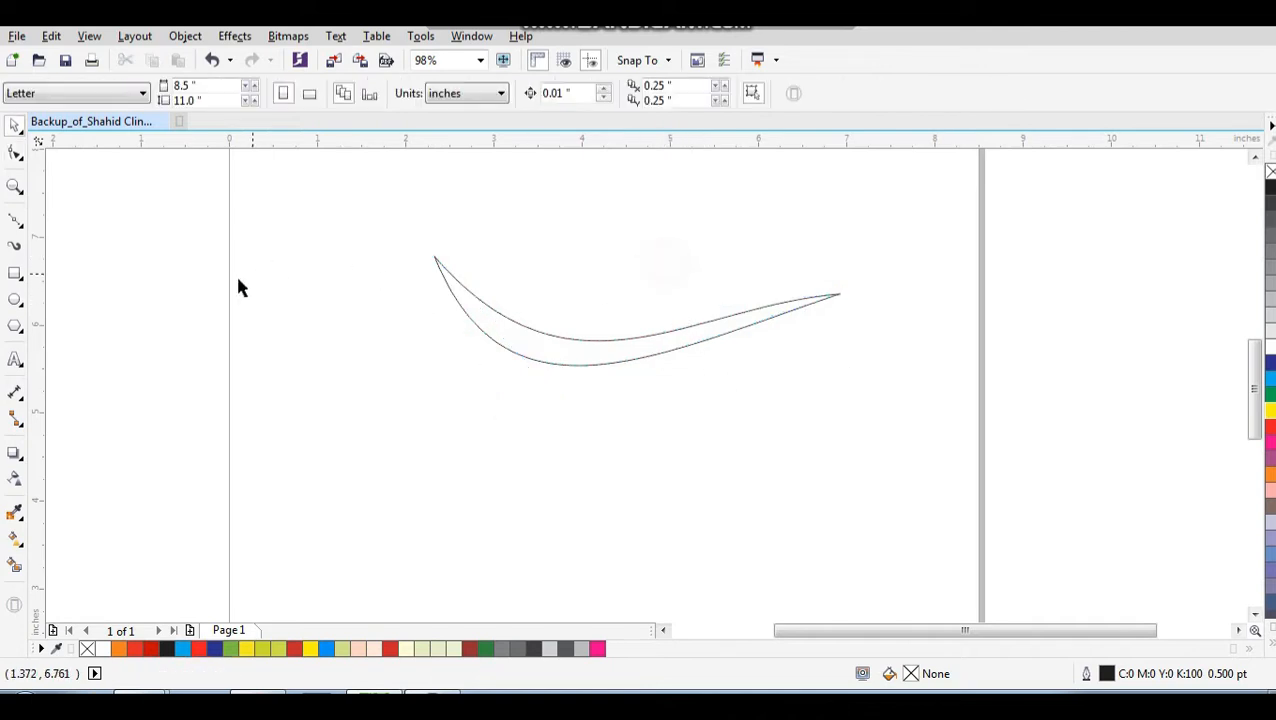
# Draw a second closed two-node Bezier shape about 2.8 inches wide below the swoosh's right half and convert its segments to curves
pyautogui.click(15, 222)
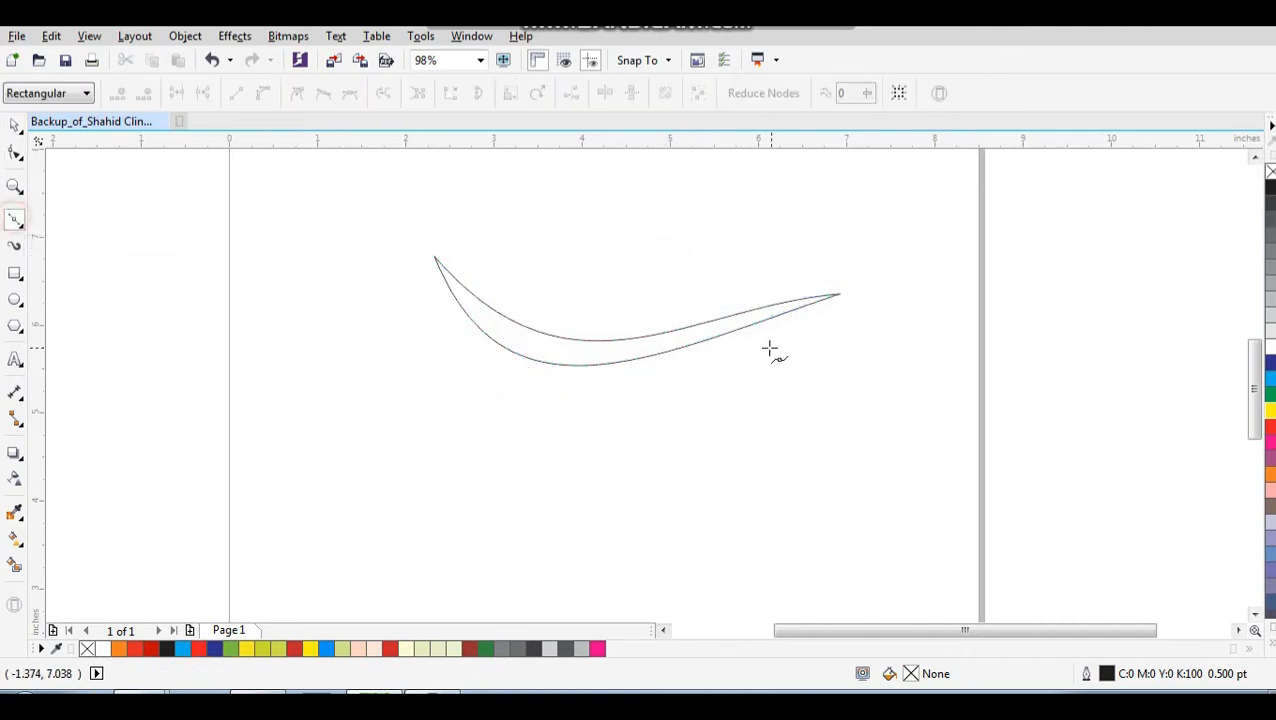
pyautogui.click(885, 319)
pyautogui.click(640, 376)
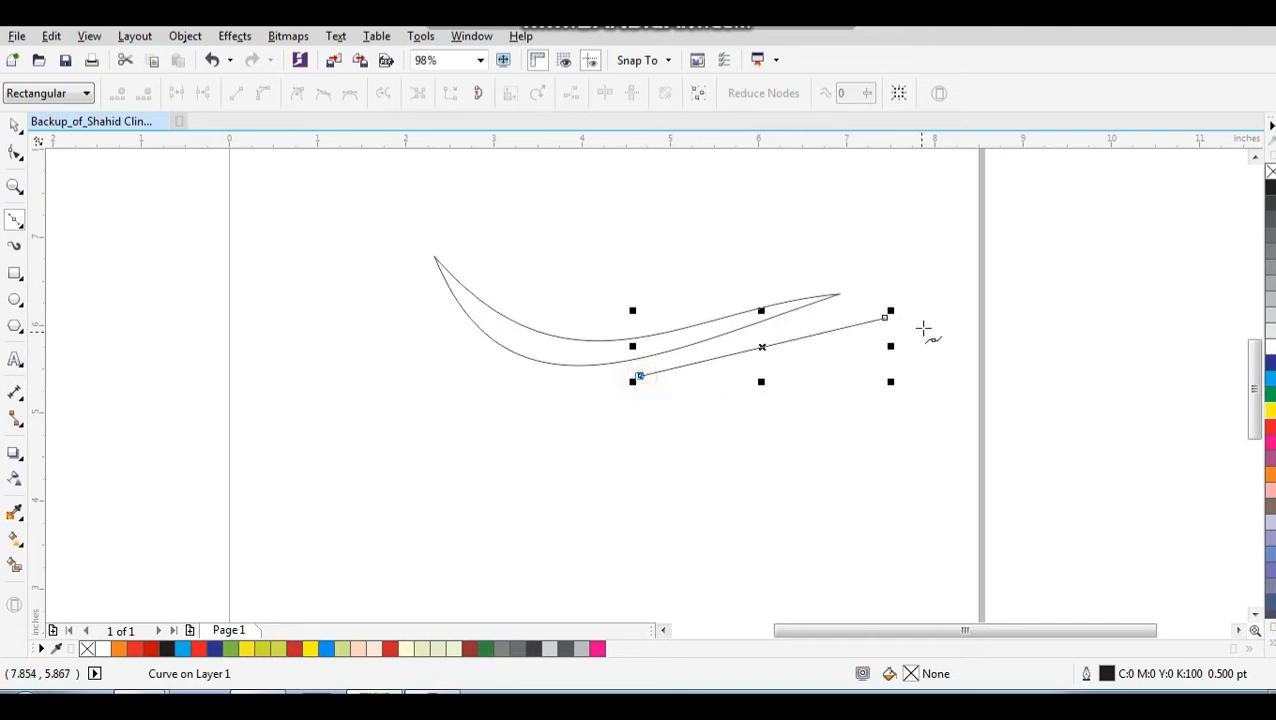
pyautogui.press('space')
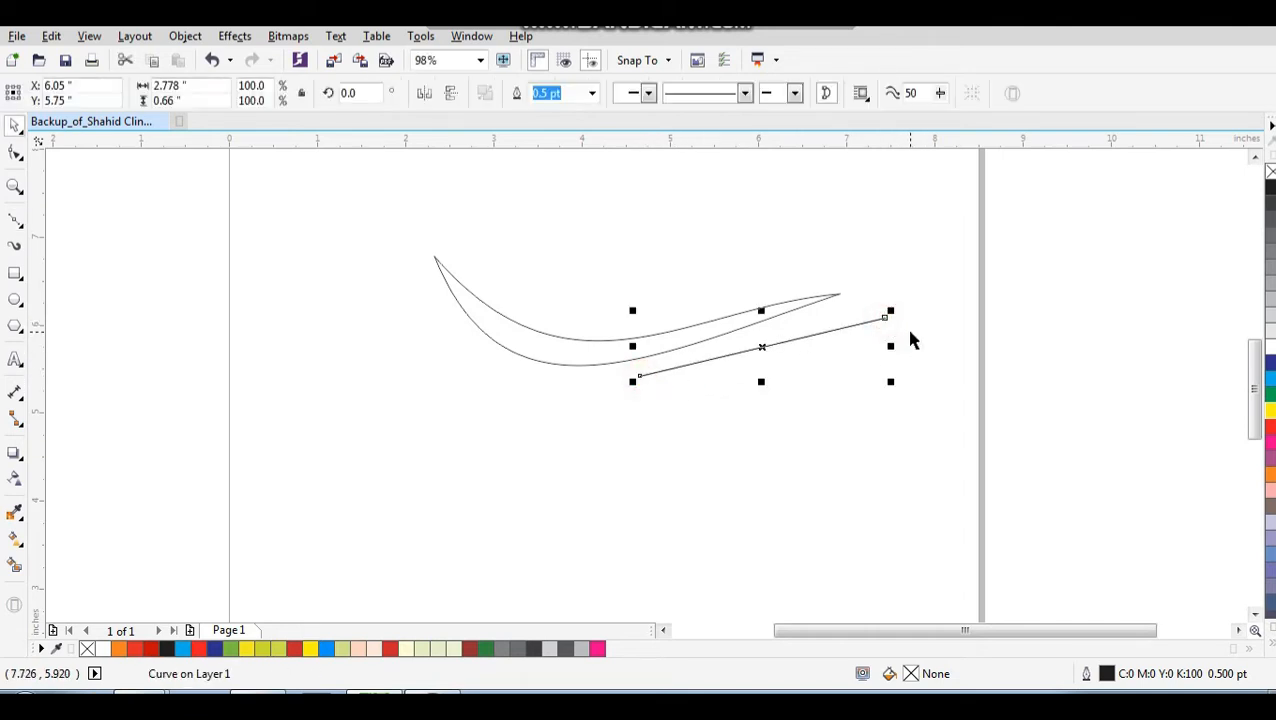
pyautogui.press('F10')
pyautogui.moveTo(940, 262); pyautogui.dragTo(968, 253)
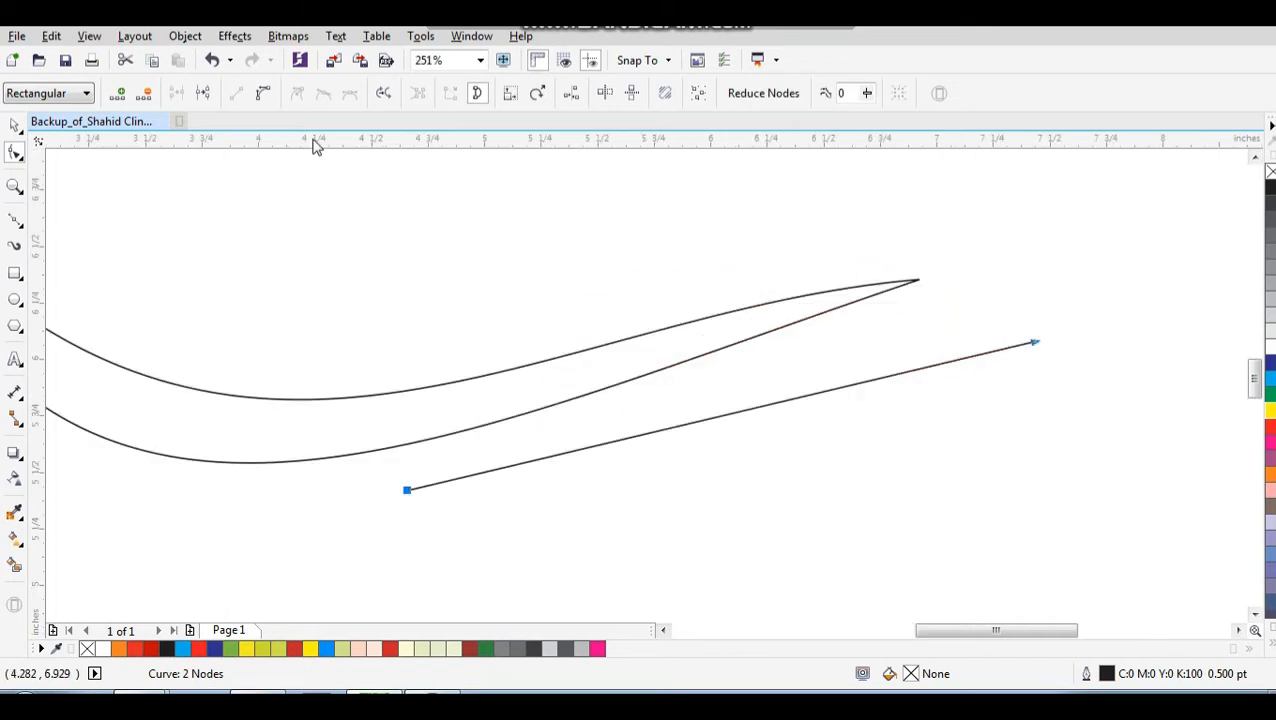
pyautogui.click(263, 93)
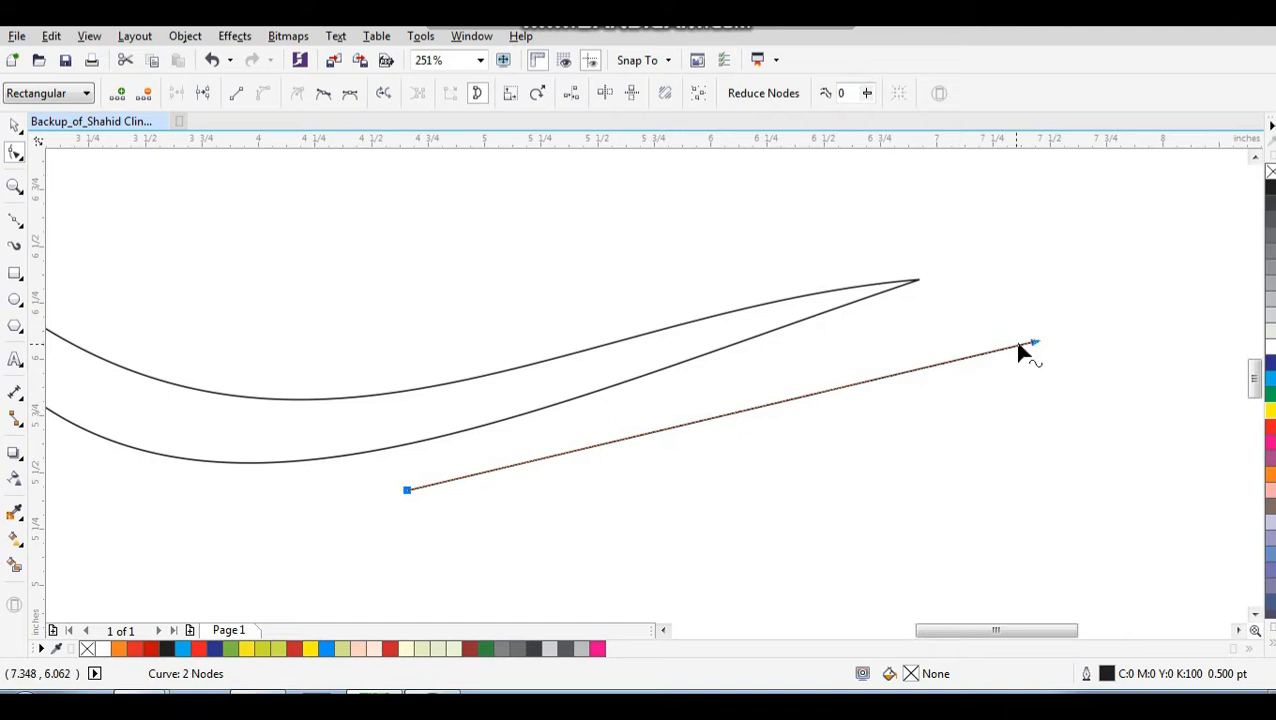
# Shape the second line into a leaf by bending its upper segment up and lower segment down, with its right tip raised toward the swoosh
pyautogui.moveTo(1035, 343); pyautogui.dragTo(1022, 322)
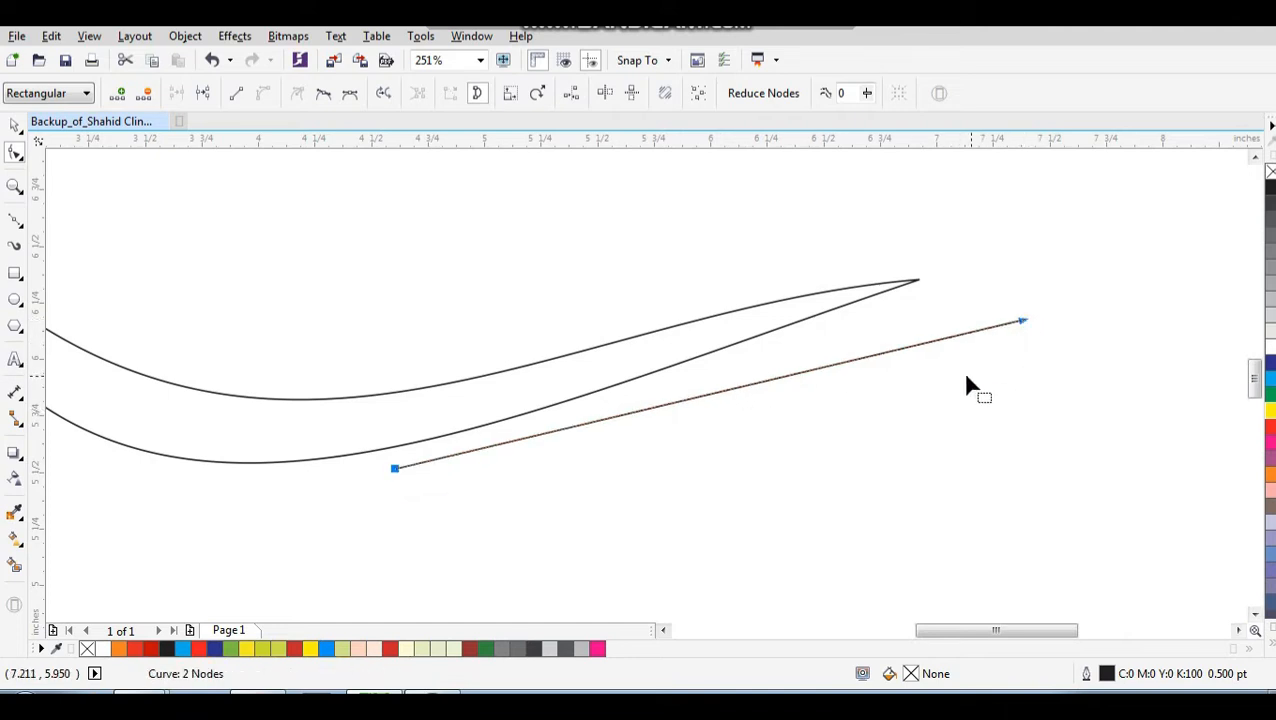
pyautogui.hotkey('ctrl', 'z')
pyautogui.moveTo(843, 388); pyautogui.dragTo(843, 373)
pyautogui.click(963, 384)
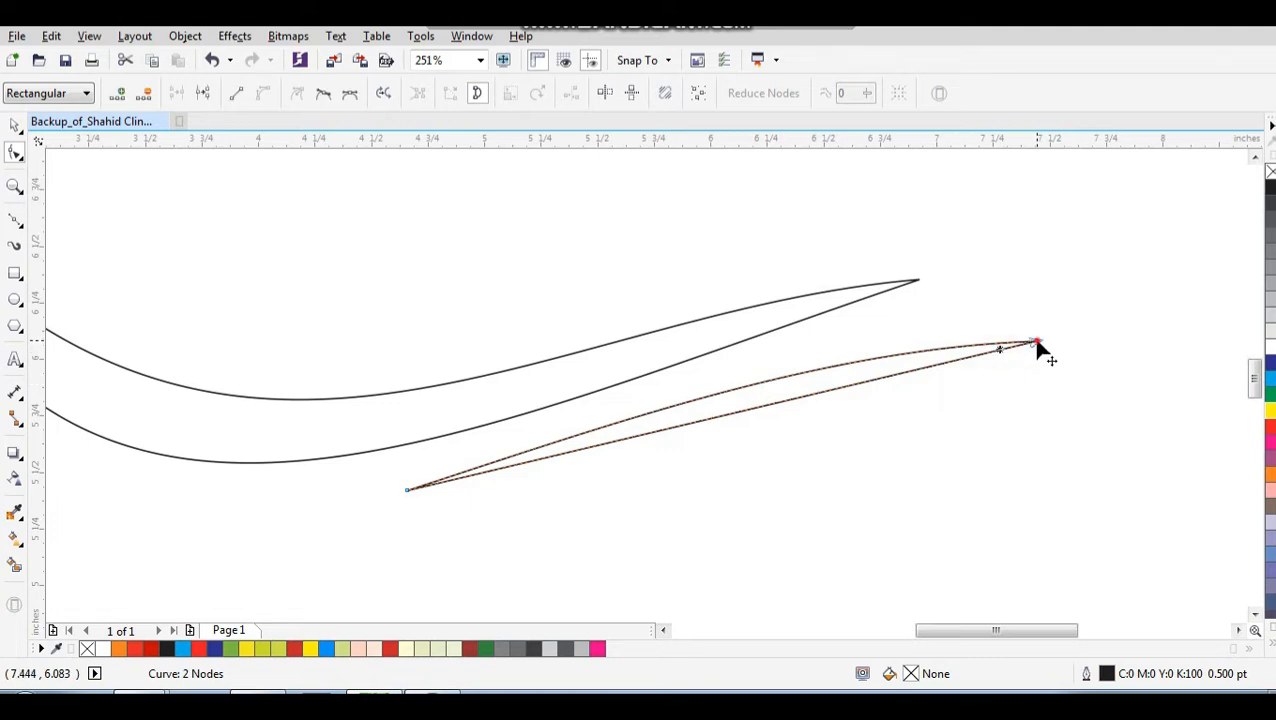
pyautogui.moveTo(1035, 343); pyautogui.dragTo(1018, 307)
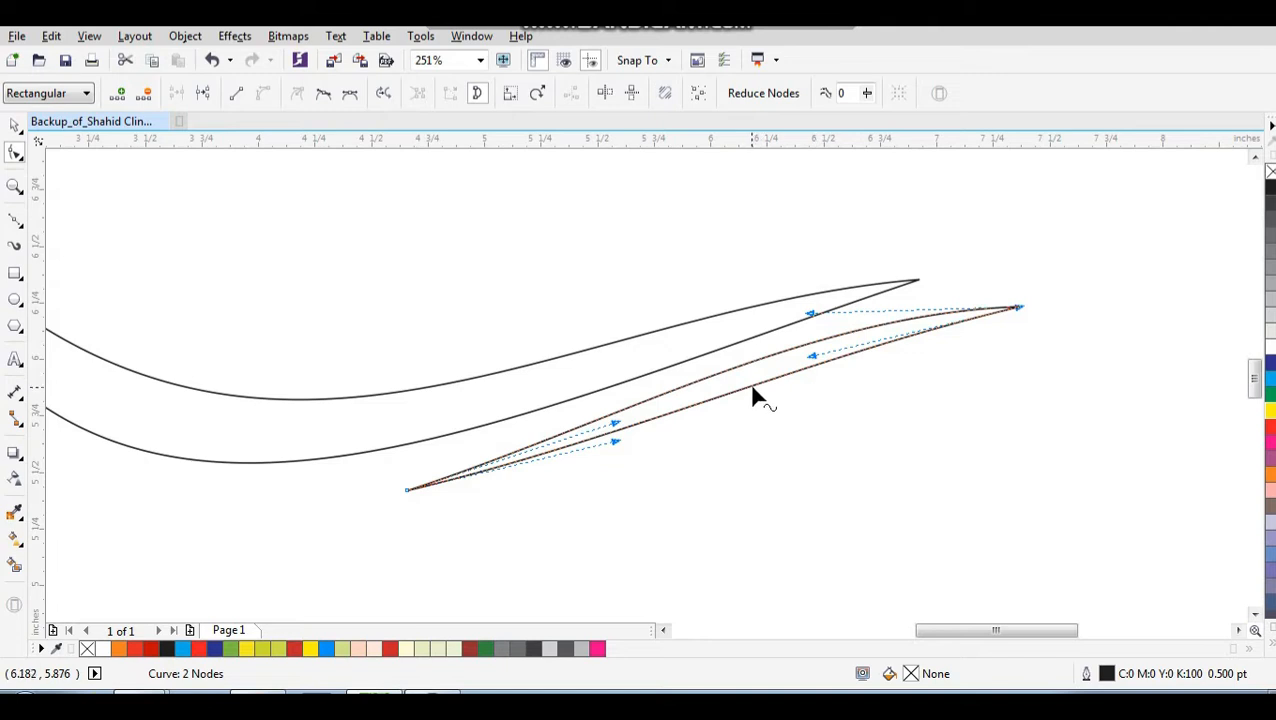
pyautogui.moveTo(753, 396); pyautogui.dragTo(807, 422)
pyautogui.press('space')
pyautogui.click(831, 450)
# Draw a circle about 4.5 inches in diameter over the two swooshes and shift it left to centre it over them
pyautogui.scroll(-1, 800, 412)
pyautogui.scroll(-1, 800, 411)
pyautogui.press('F2')
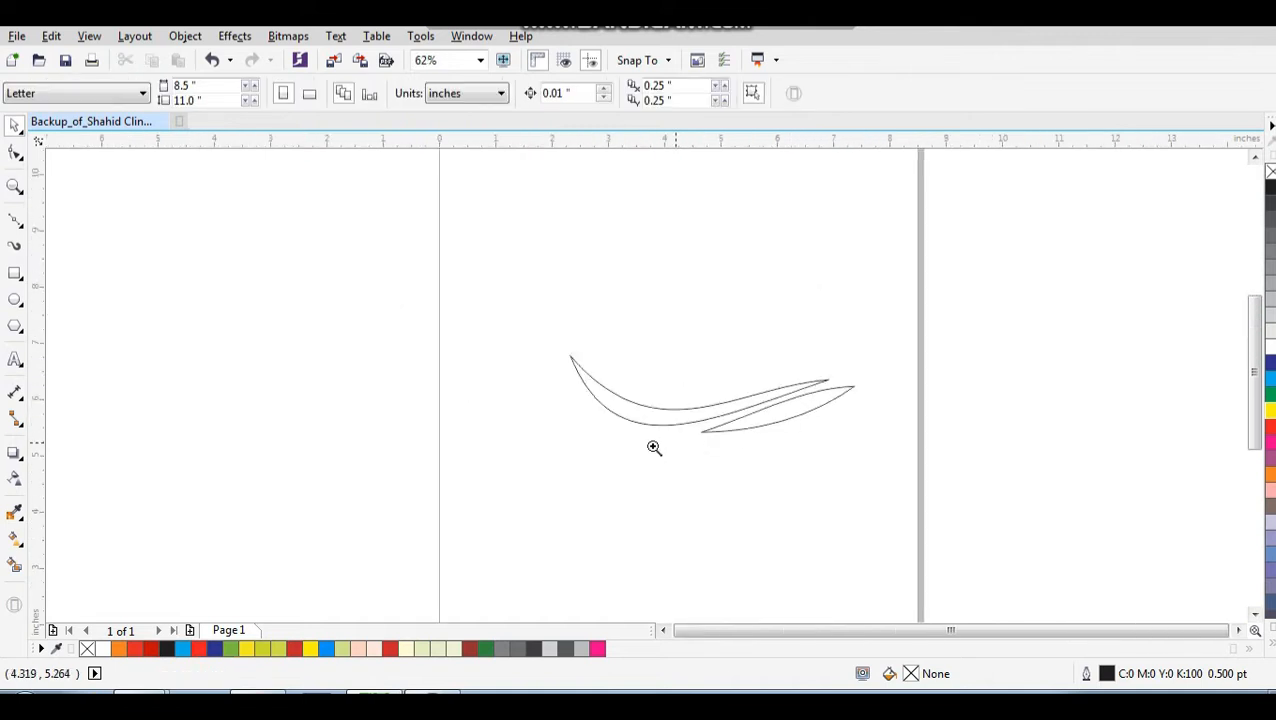
pyautogui.moveTo(481, 495); pyautogui.dragTo(965, 192)
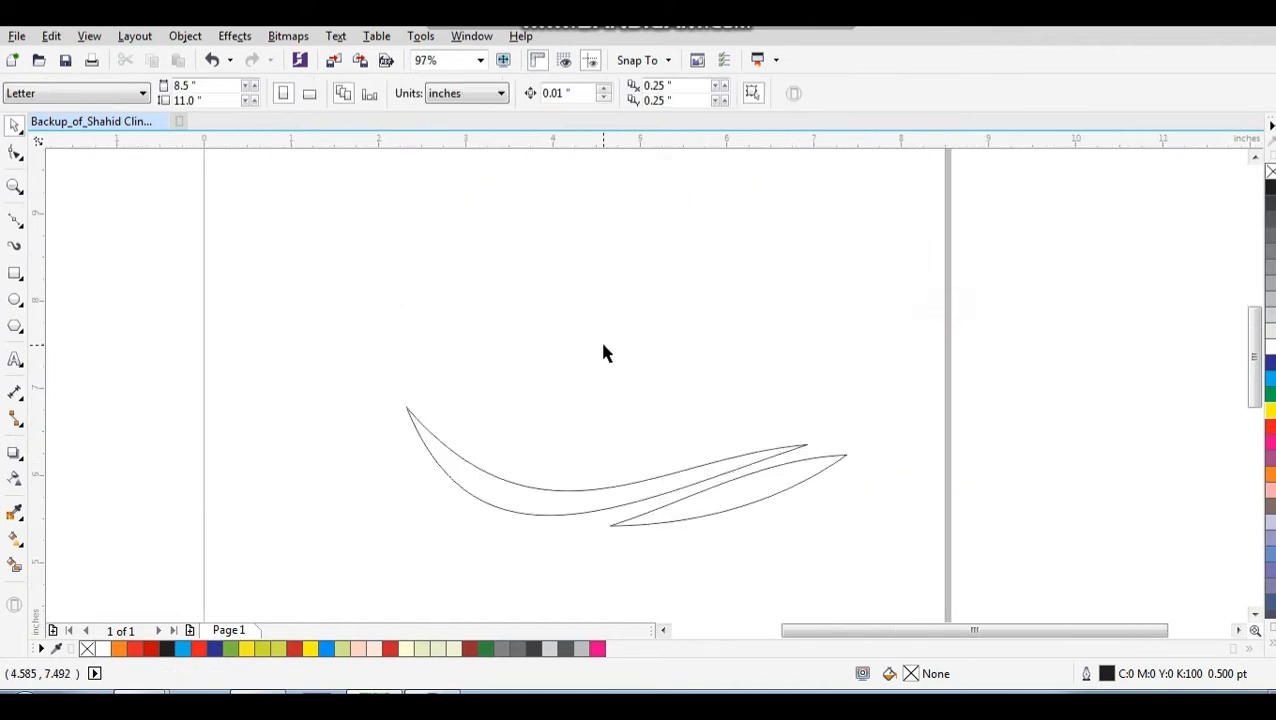
pyautogui.click(17, 302)
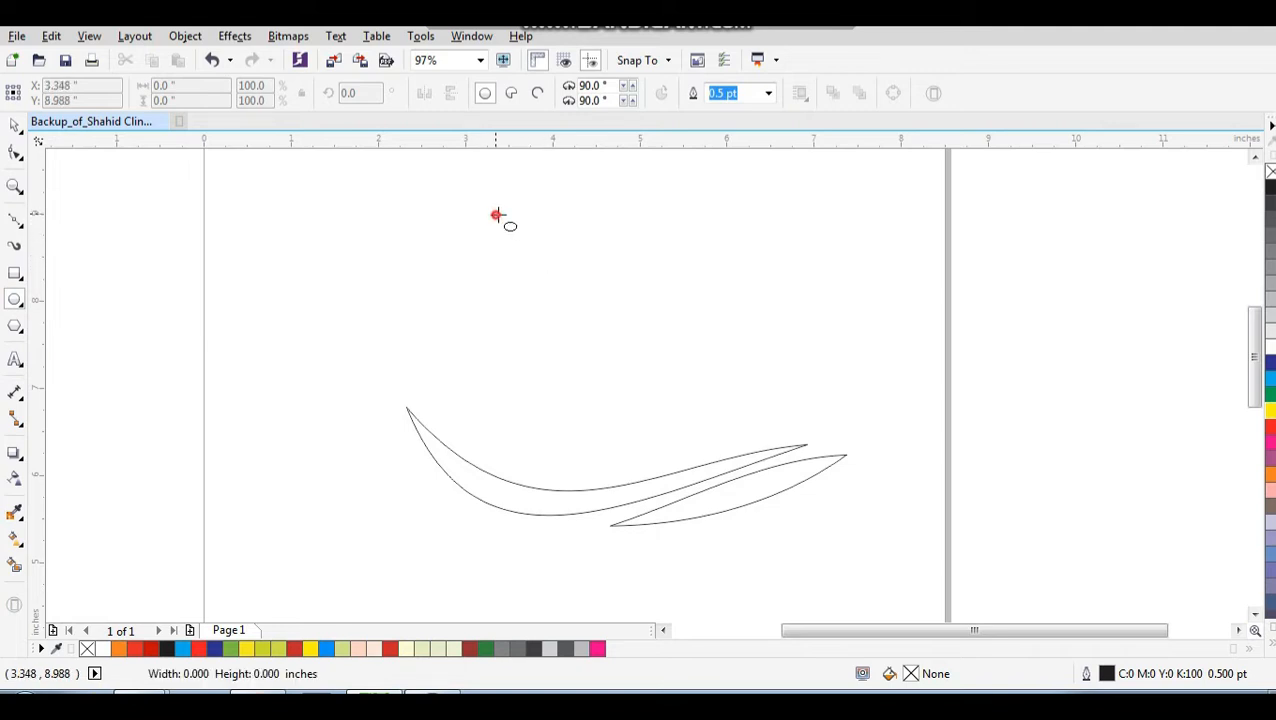
pyautogui.moveTo(496, 214); pyautogui.dragTo(886, 555)
pyautogui.moveTo(816, 383); pyautogui.dragTo(776, 383)
pyautogui.press('space')
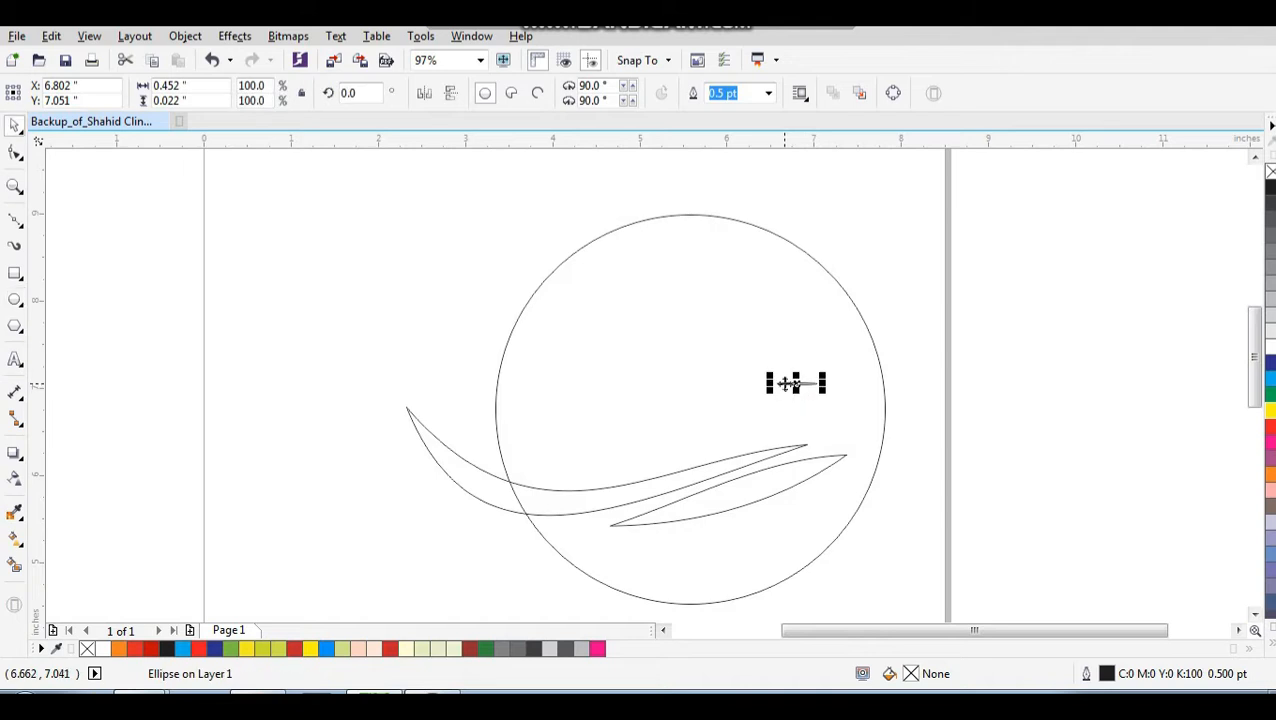
pyautogui.press('Delete')
pyautogui.moveTo(809, 251); pyautogui.dragTo(753, 246)
# Start a straight-segment Bezier outline at the circle's right edge, running inward above the swoosh and zigzagging up past the circle's upper-left edge
pyautogui.scroll(-1, 760, 322)
pyautogui.press('F2')
pyautogui.moveTo(567, 230)
pyautogui.mouseDown()
pyautogui.moveTo(796, 422)
pyautogui.moveTo(832, 470)
pyautogui.mouseUp()
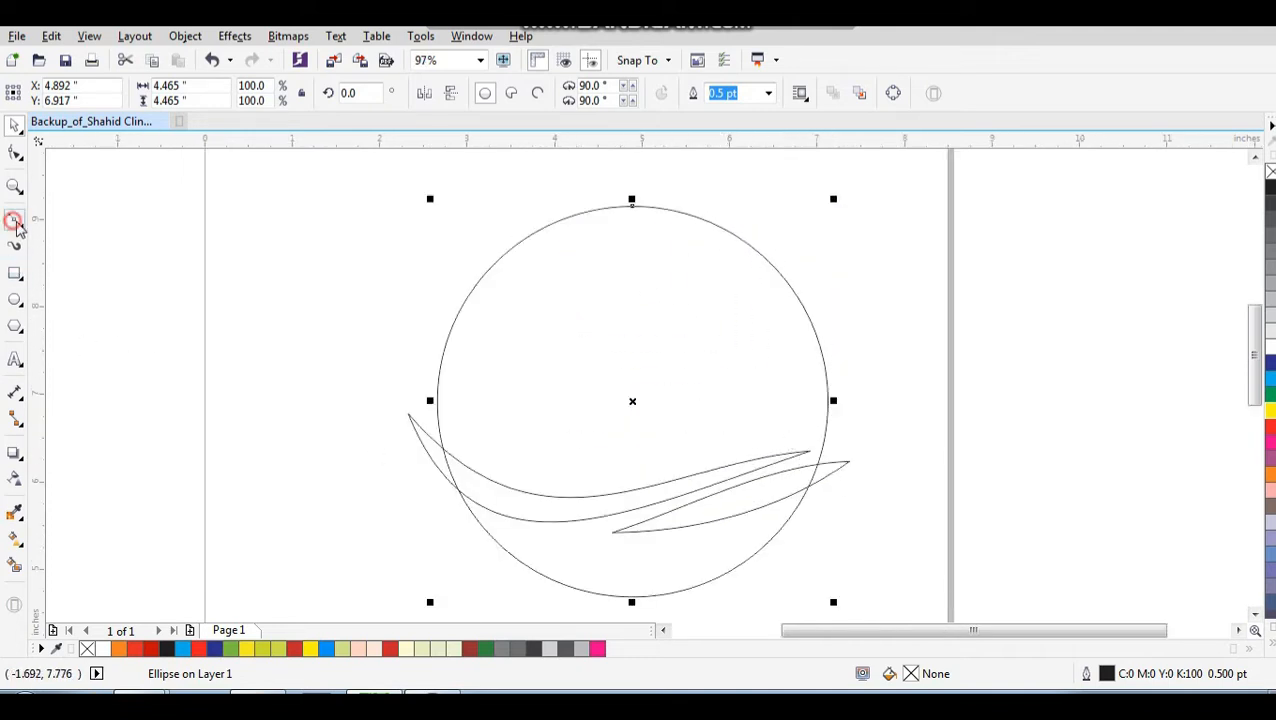
pyautogui.click(15, 219)
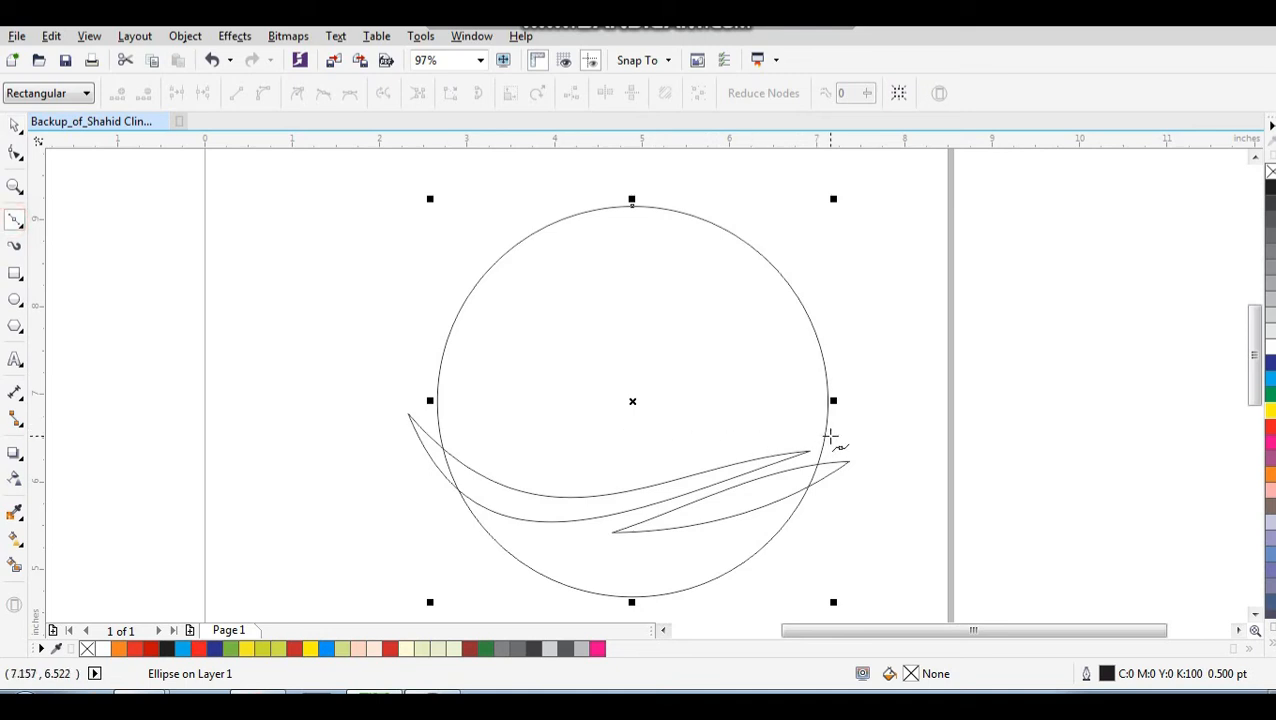
pyautogui.click(830, 437)
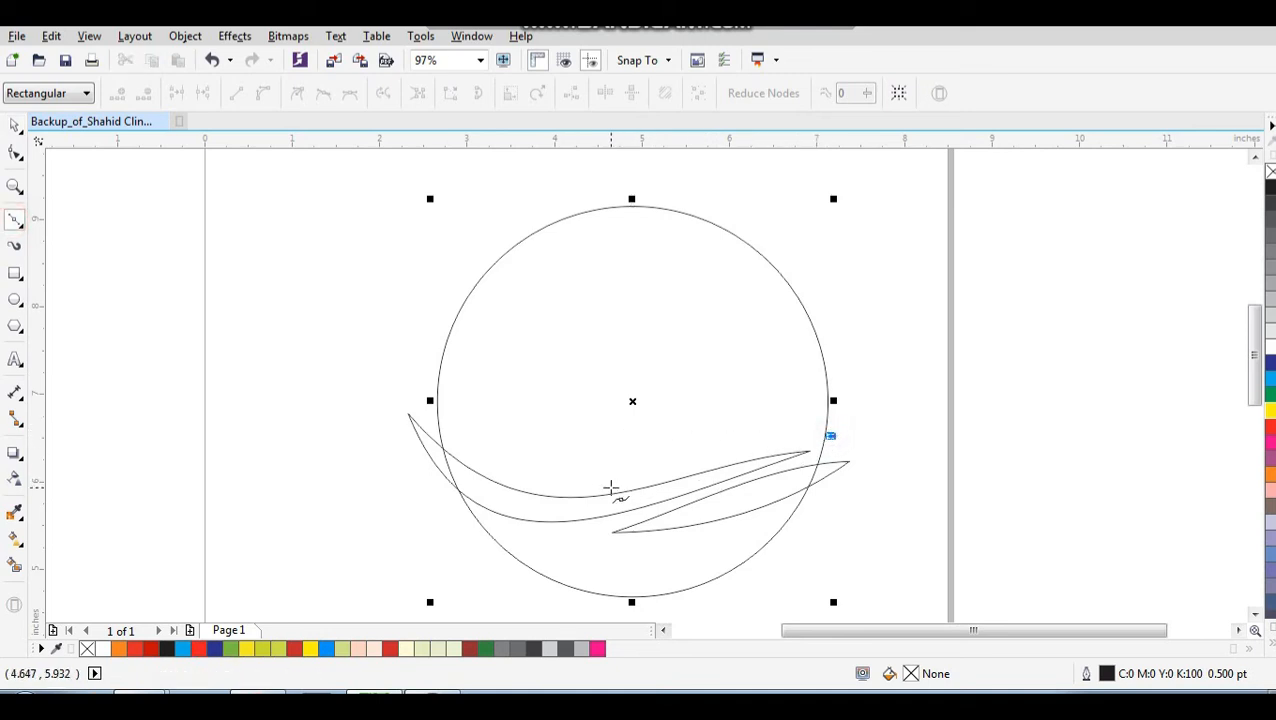
pyautogui.click(573, 483)
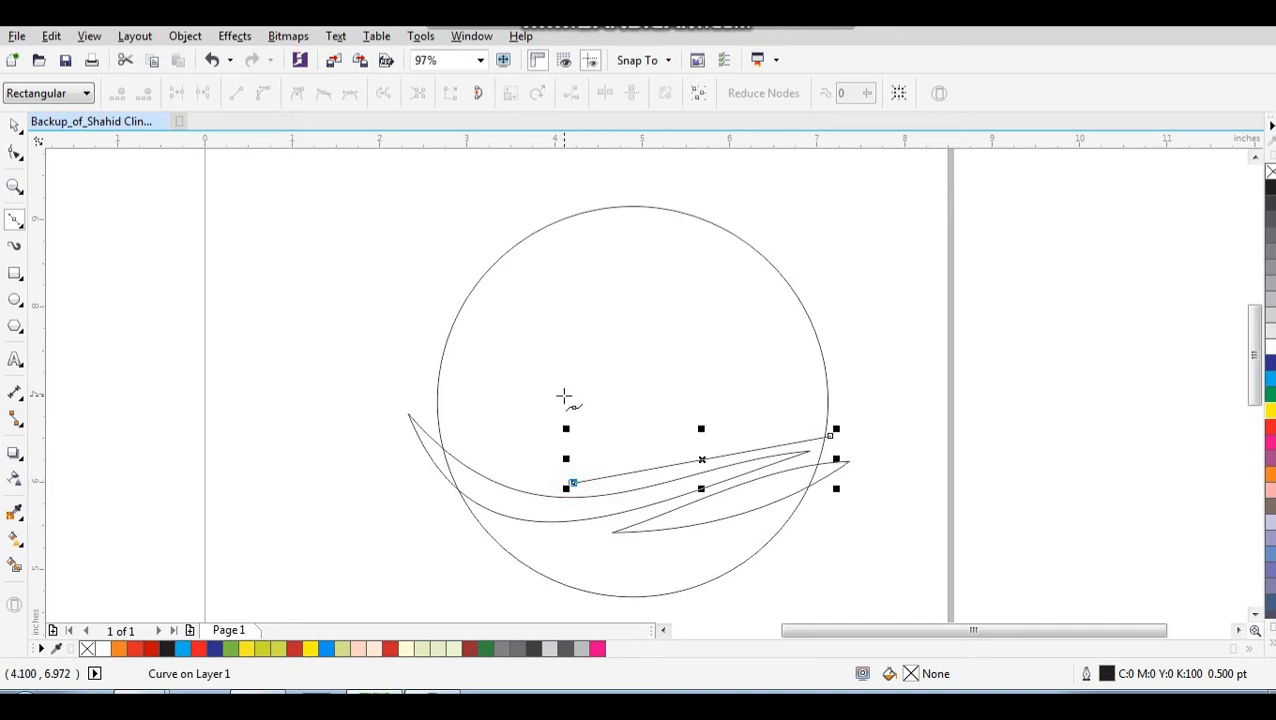
pyautogui.click(568, 380)
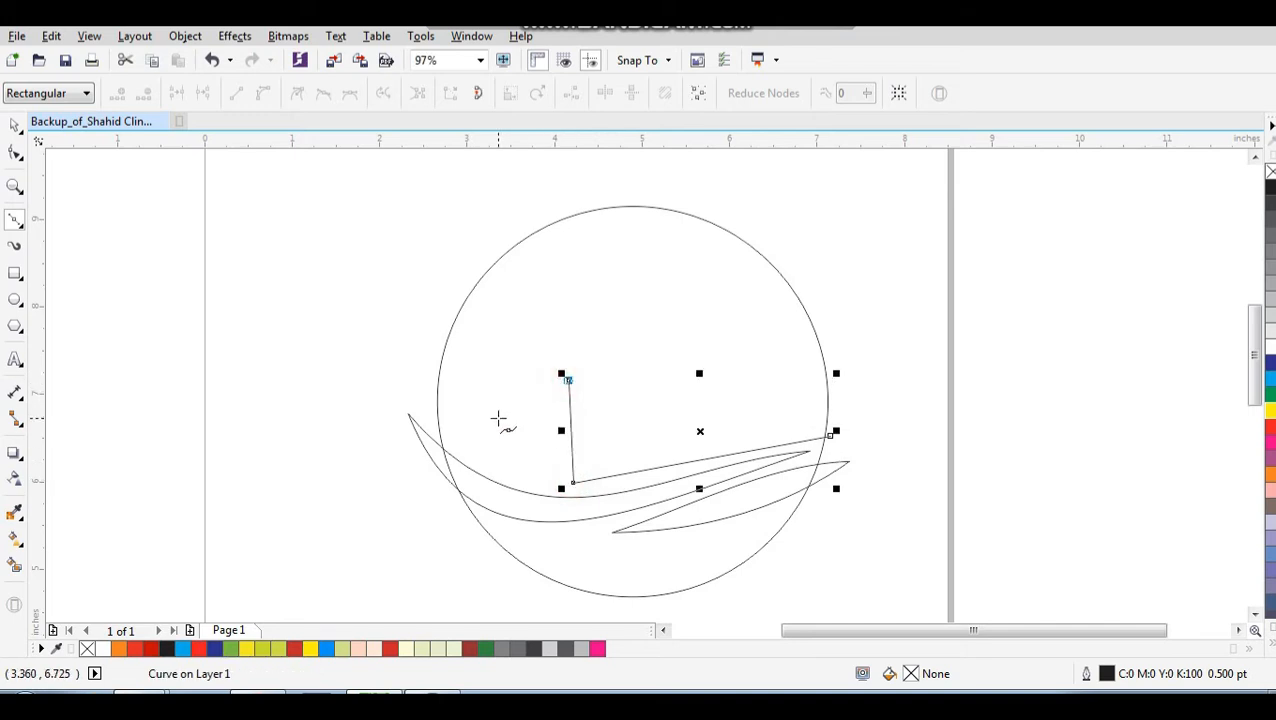
pyautogui.click(498, 418)
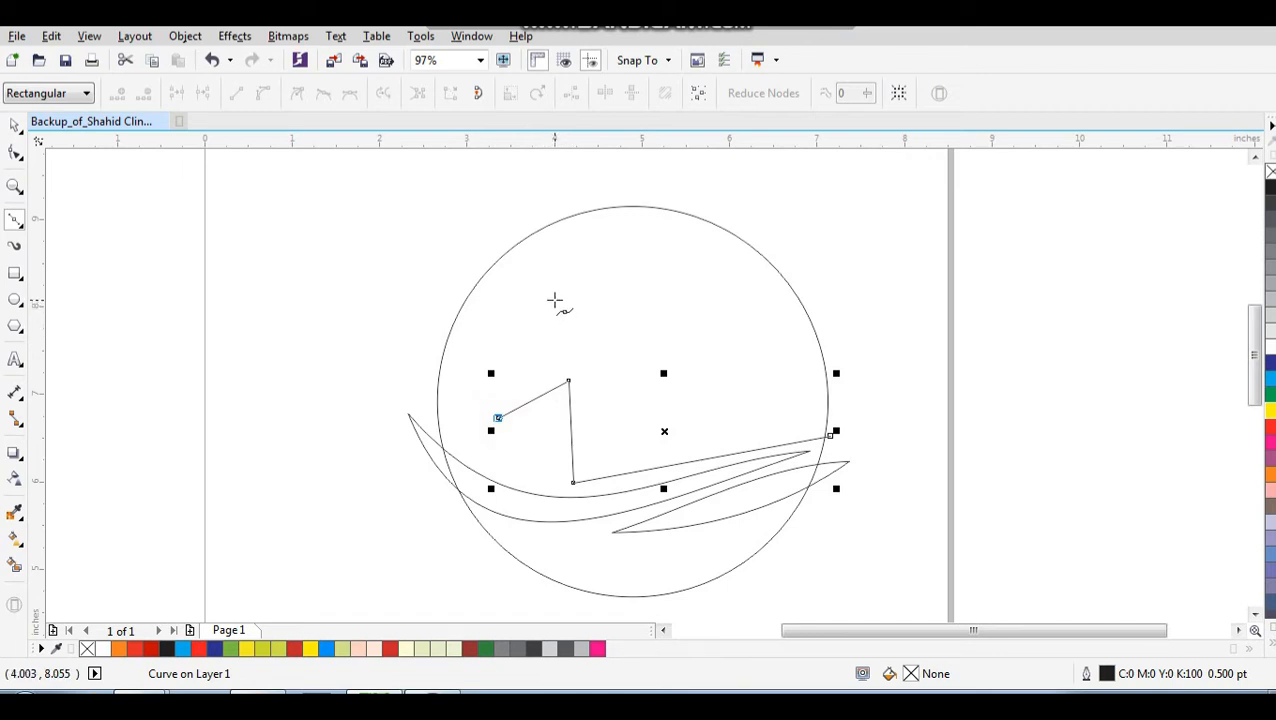
pyautogui.click(555, 289)
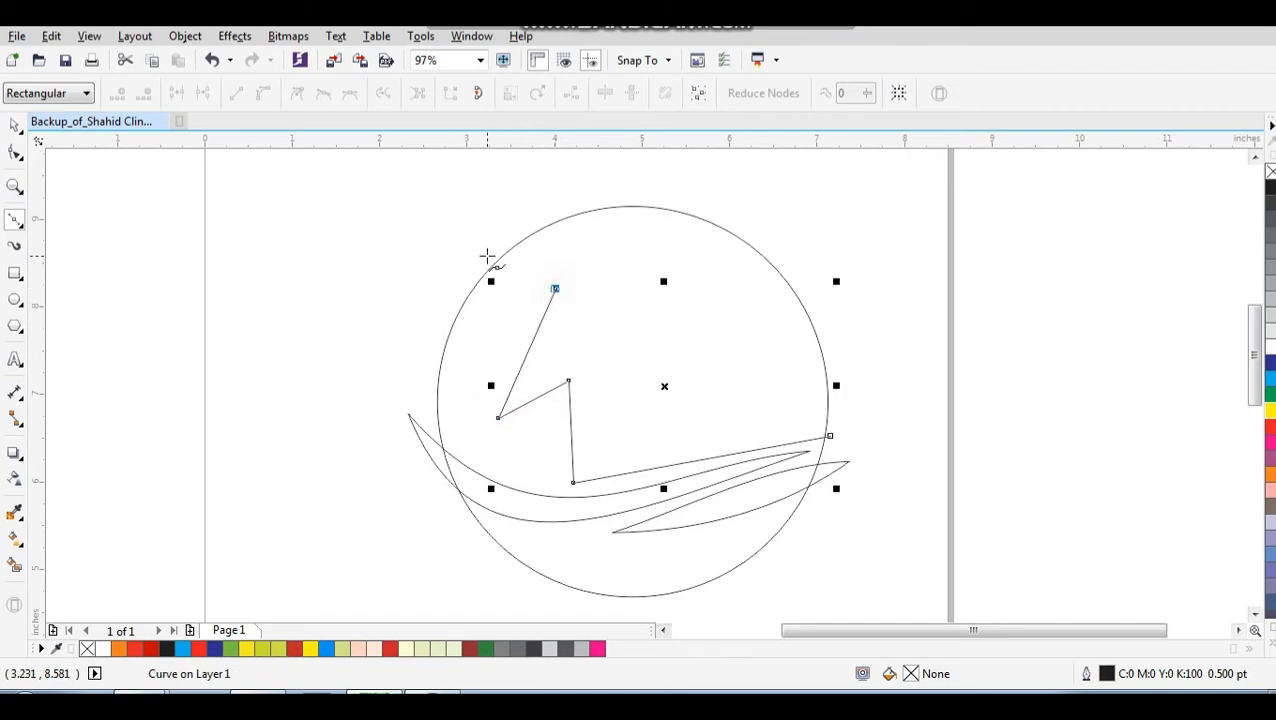
pyautogui.click(486, 256)
pyautogui.click(389, 304)
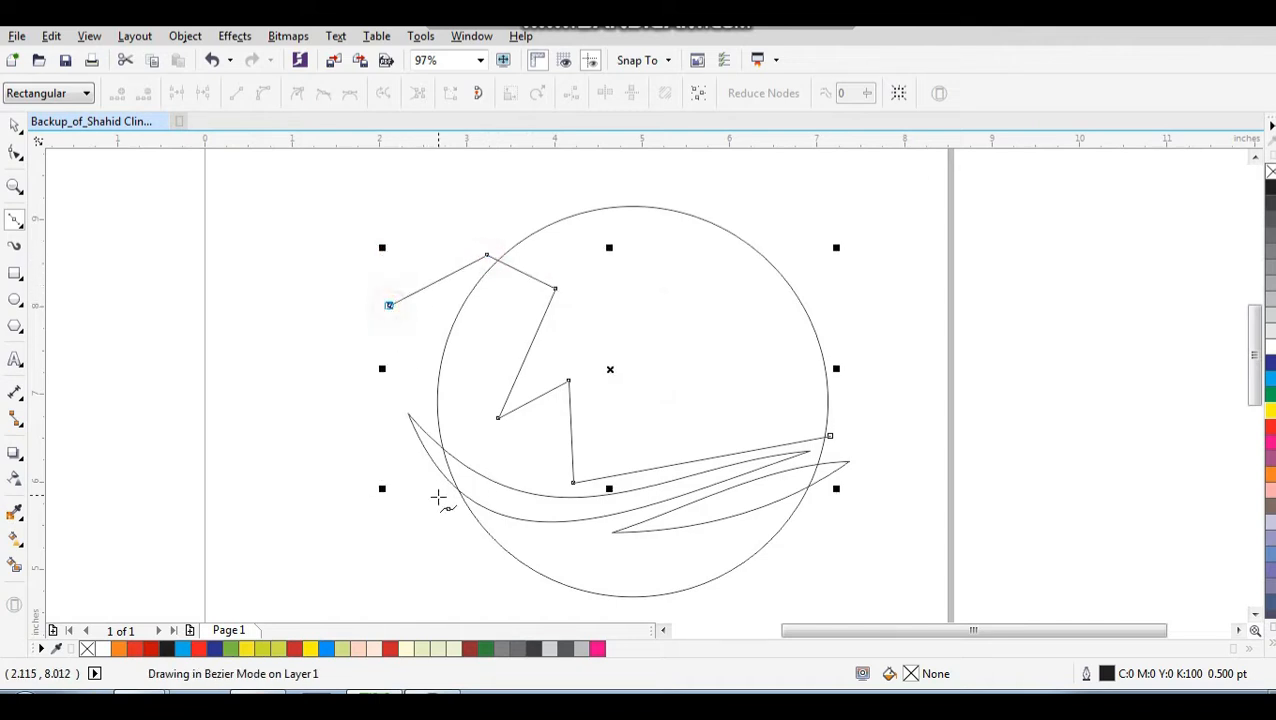
# Continue the outline around the bottom of the circle and close it at its starting node, about 5.7 by 4 inches overall
pyautogui.click(421, 521)
pyautogui.click(497, 578)
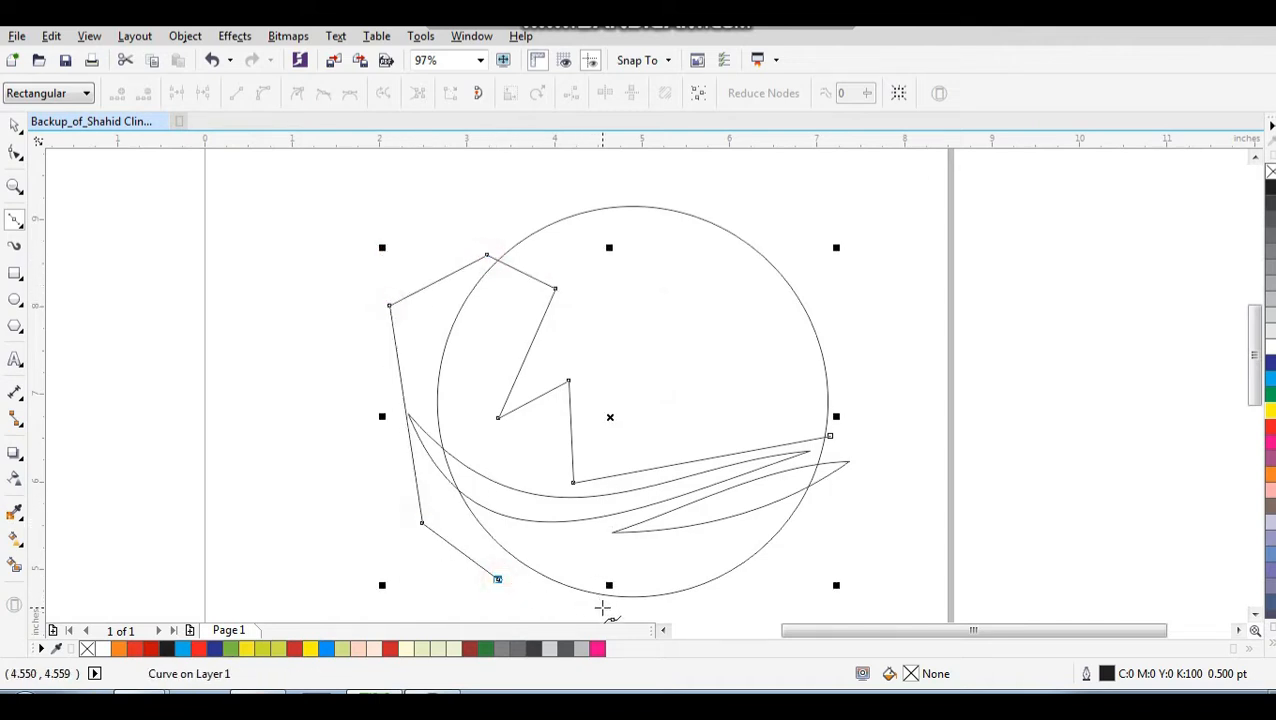
pyautogui.click(601, 607)
pyautogui.click(665, 607)
pyautogui.click(808, 565)
pyautogui.click(885, 509)
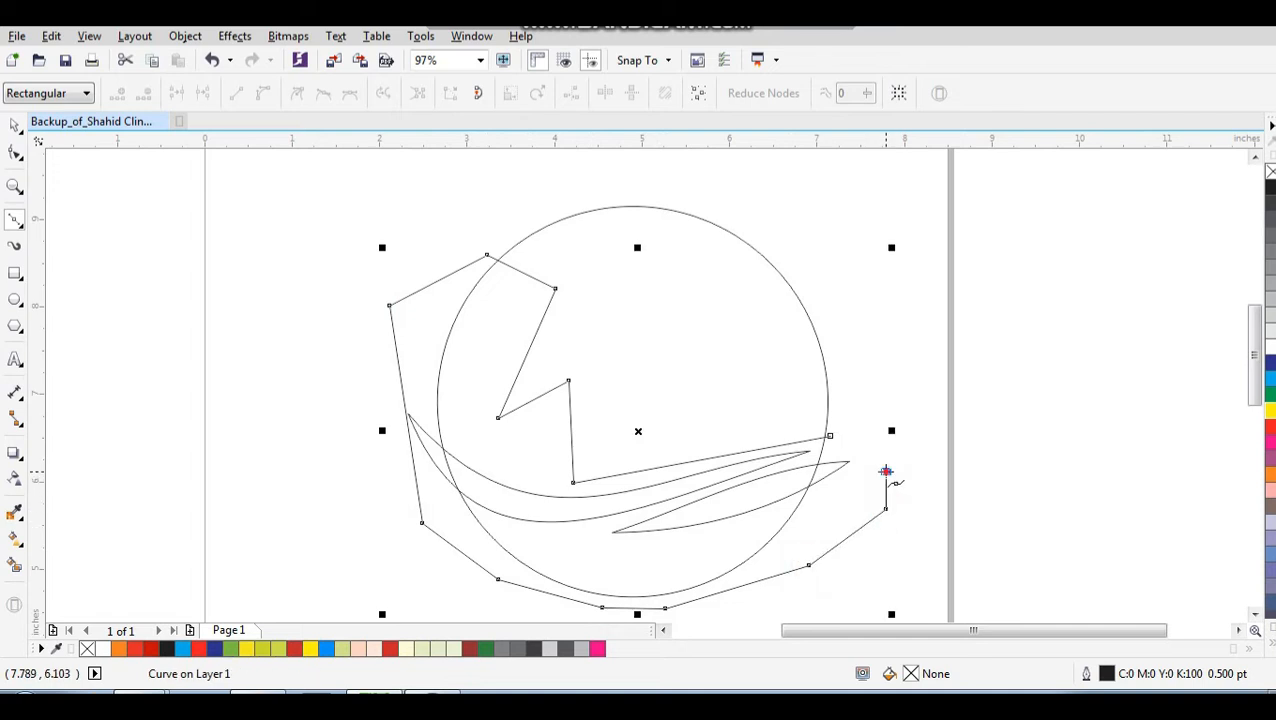
pyautogui.click(885, 471)
pyautogui.click(829, 436)
pyautogui.press('space')
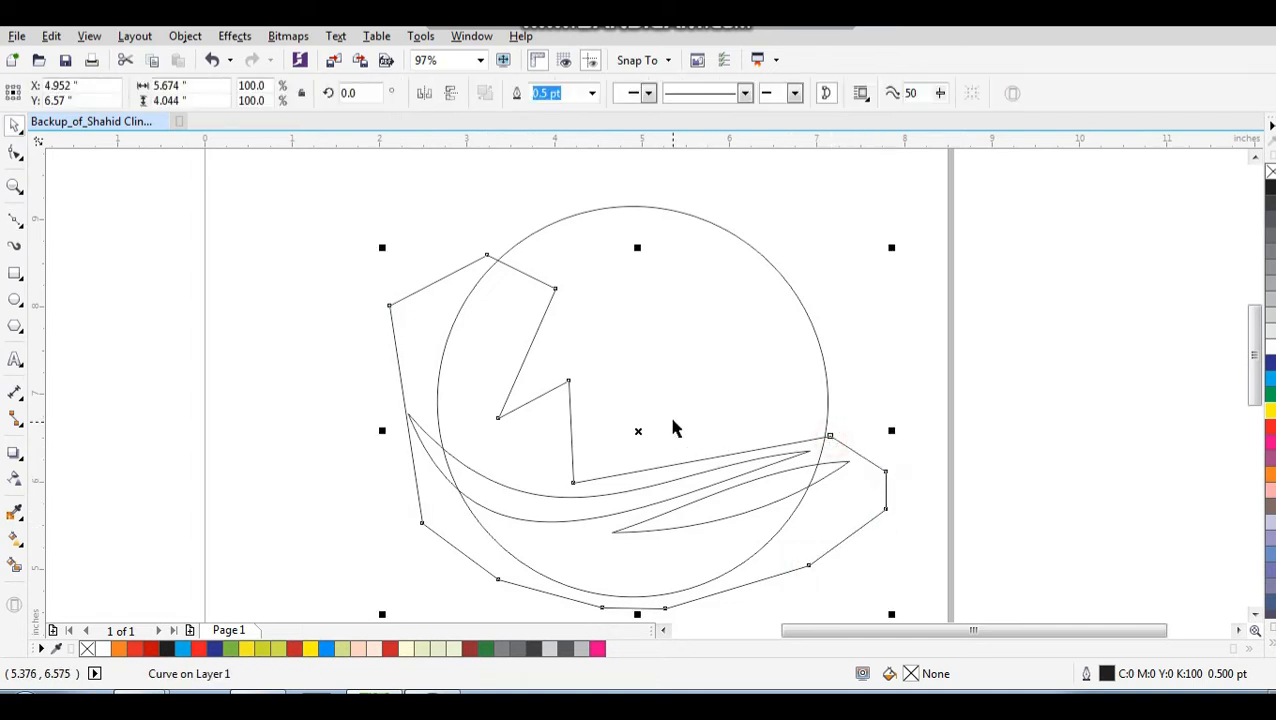
# Convert all segments of the closed outline to curves and bend the short upright segment above the swoosh inward into a round hook
pyautogui.press('F10')
pyautogui.moveTo(362, 227); pyautogui.dragTo(911, 603)
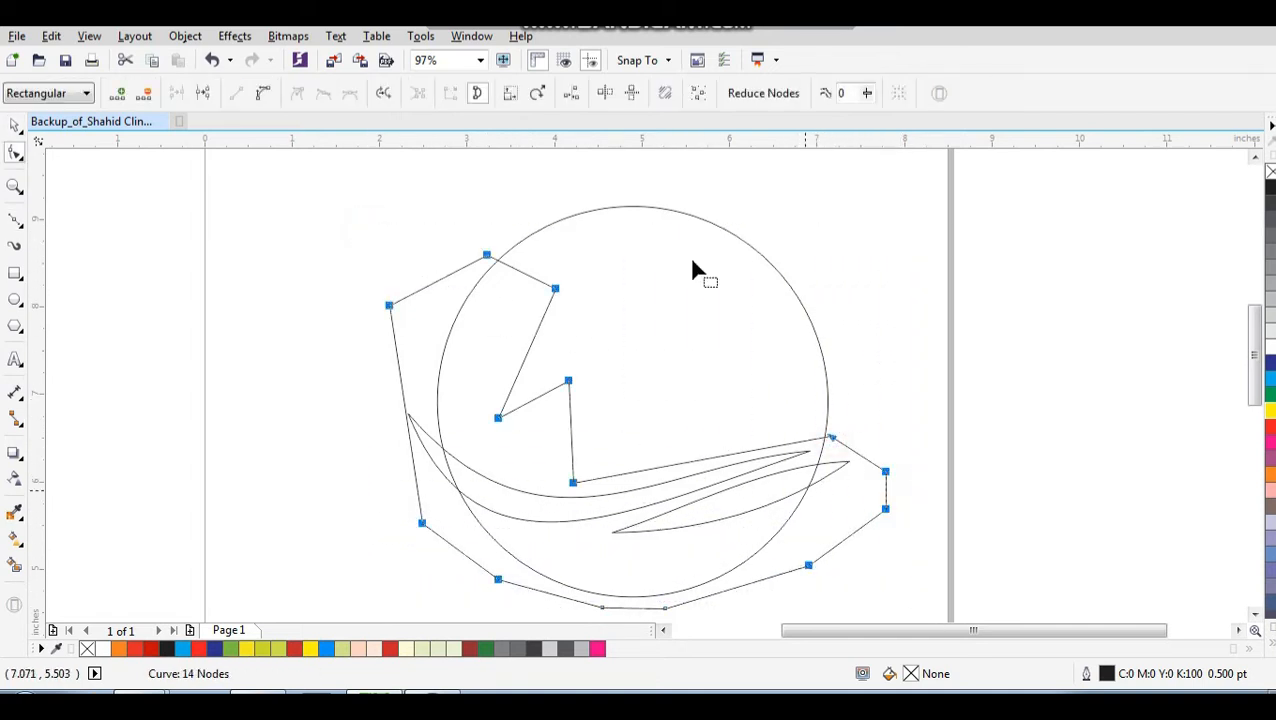
pyautogui.click(263, 93)
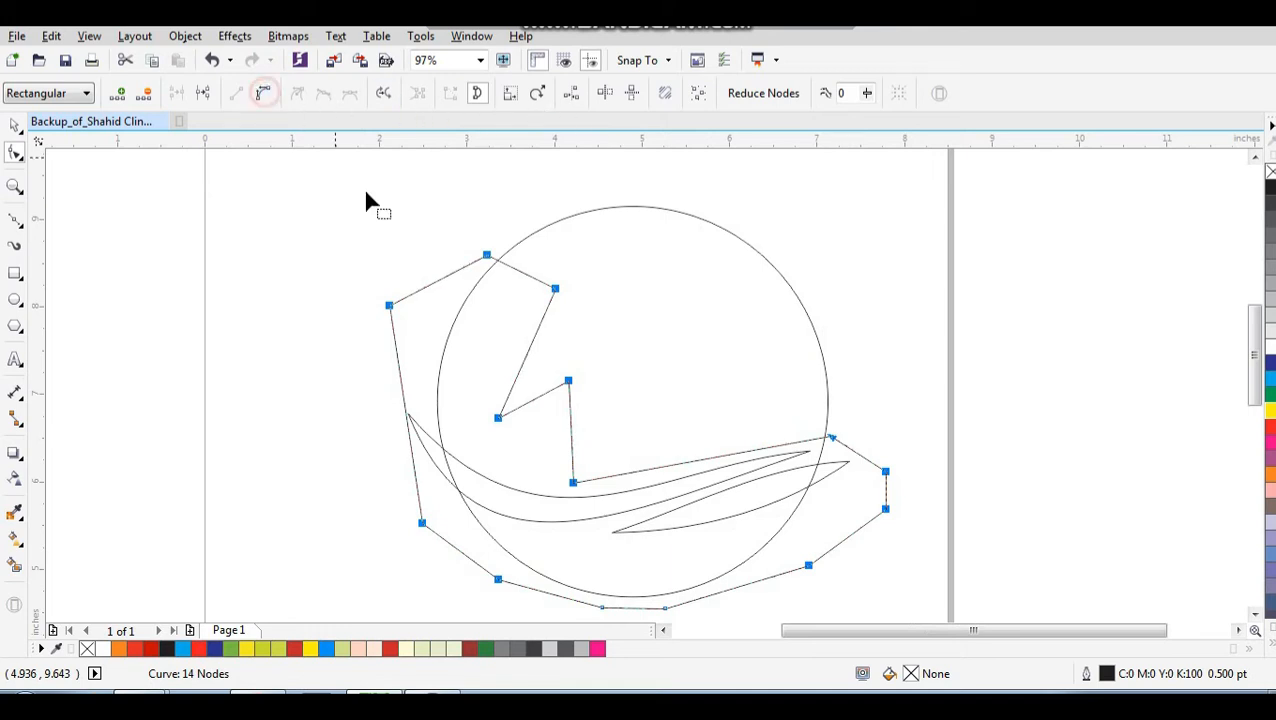
pyautogui.moveTo(572, 430); pyautogui.dragTo(538, 486)
pyautogui.click(567, 381)
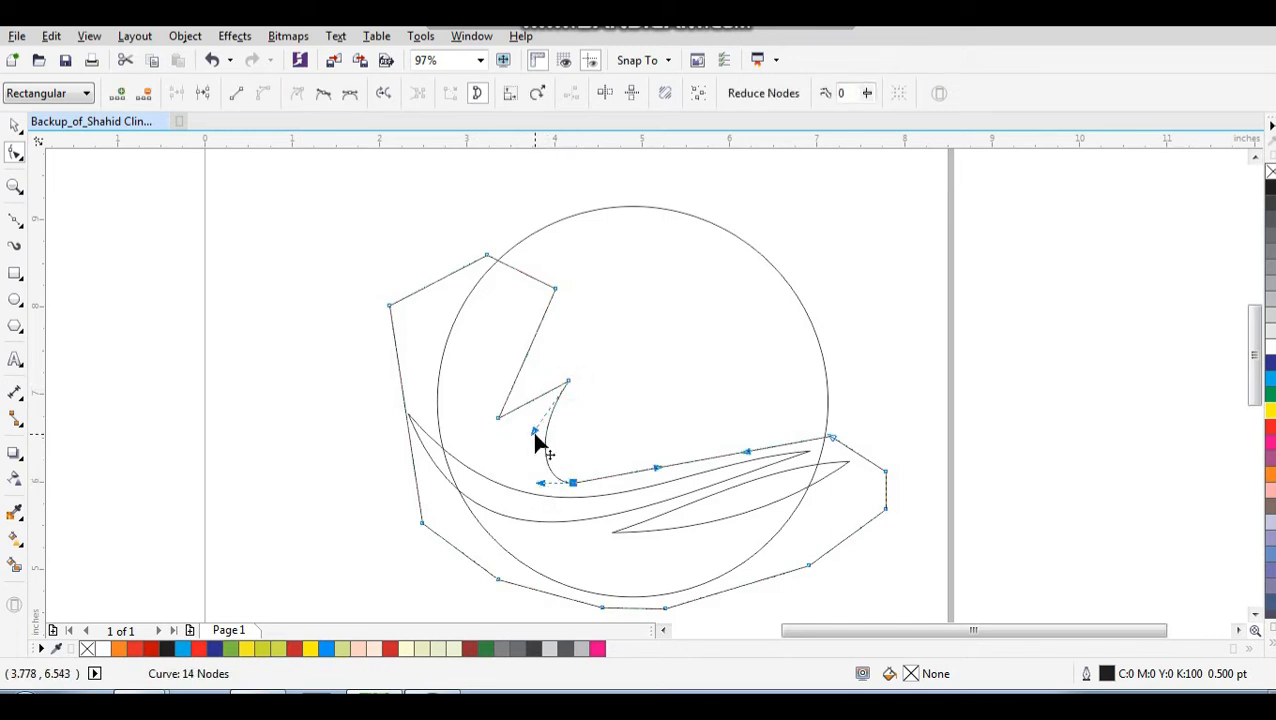
pyautogui.moveTo(535, 432); pyautogui.dragTo(512, 426)
# Curve the outline's long segment above the swoosh so it leaves the hook smoothly and follows the swoosh to the circle's right edge
pyautogui.moveTo(509, 376); pyautogui.dragTo(864, 538)
pyautogui.click(342, 424)
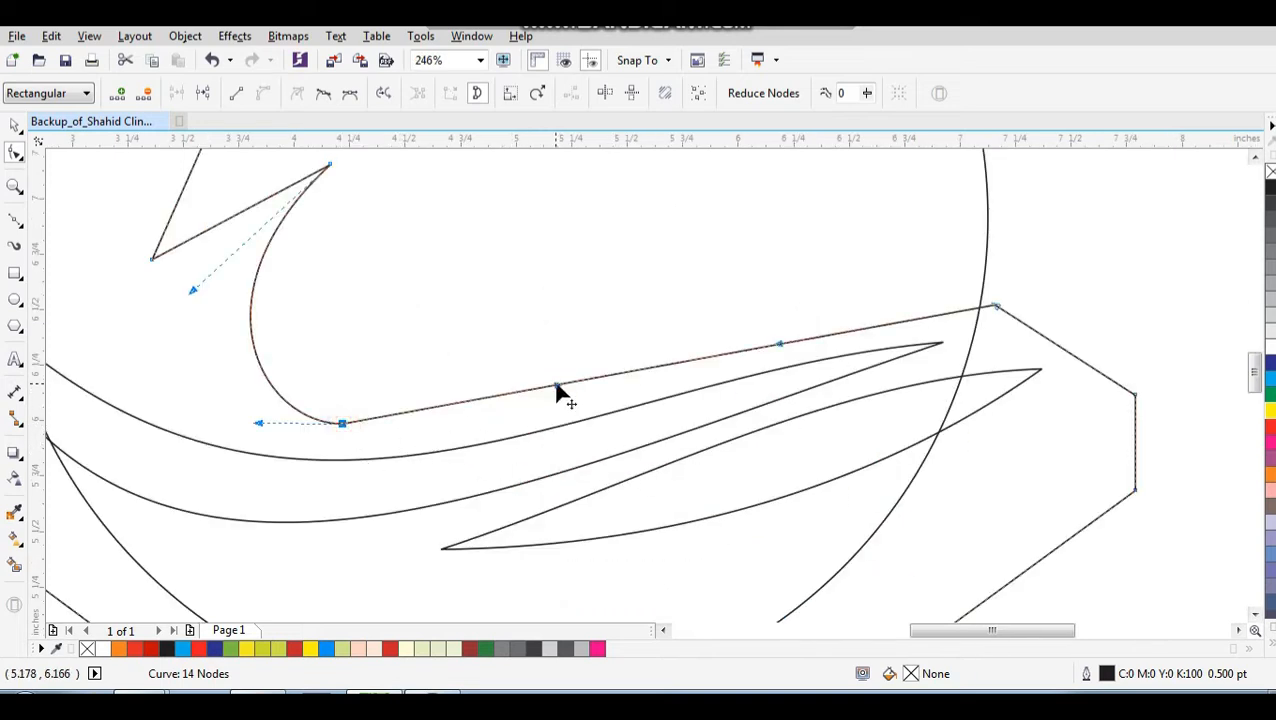
pyautogui.moveTo(555, 386); pyautogui.dragTo(520, 420)
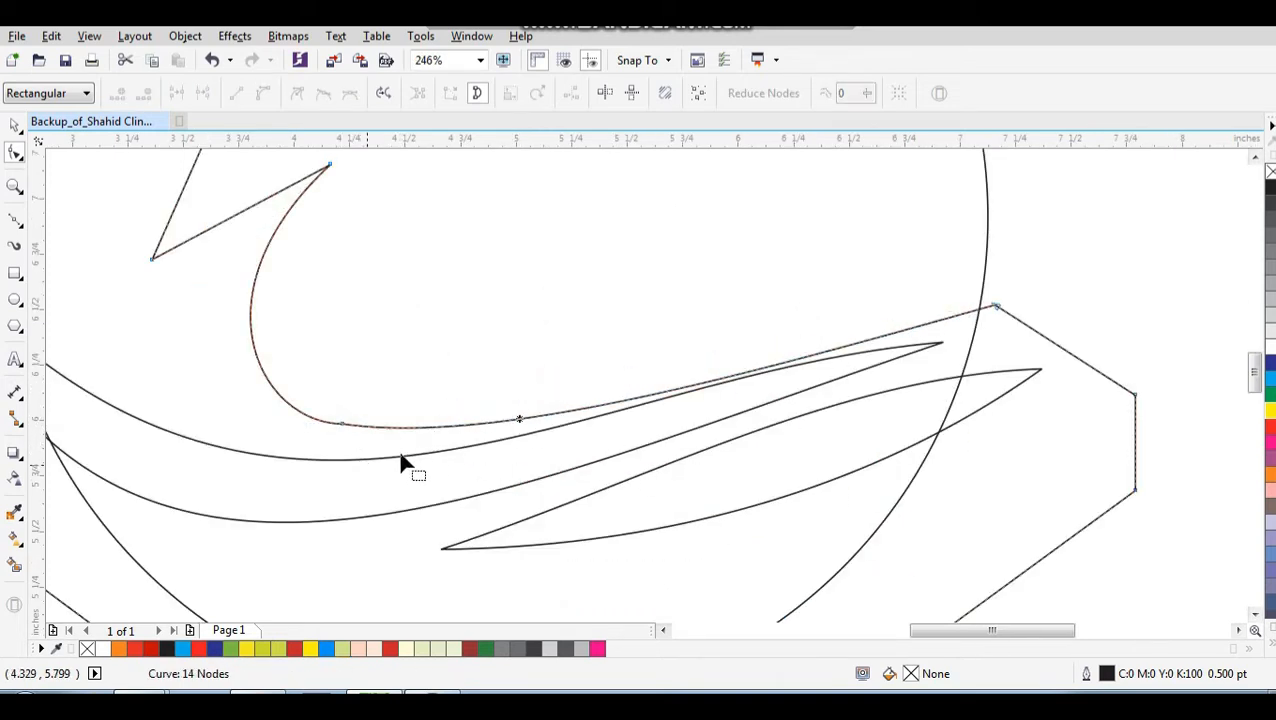
pyautogui.click(343, 423)
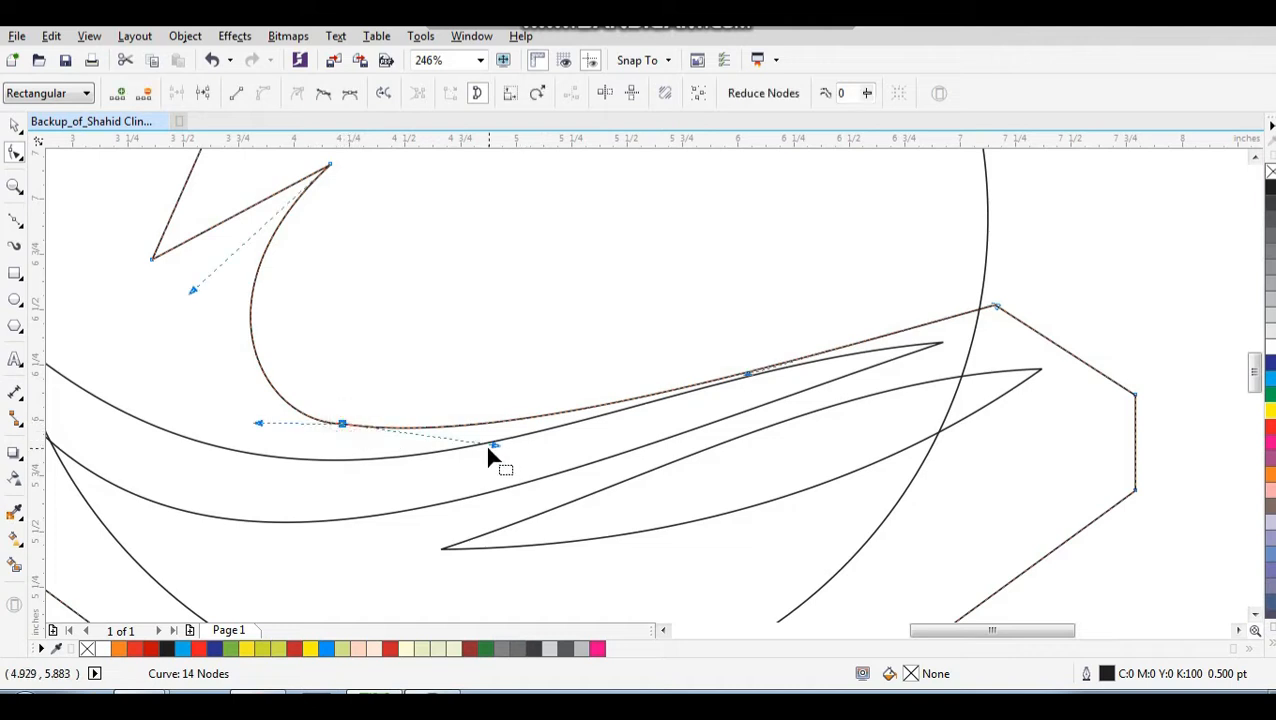
pyautogui.moveTo(497, 444); pyautogui.dragTo(497, 427)
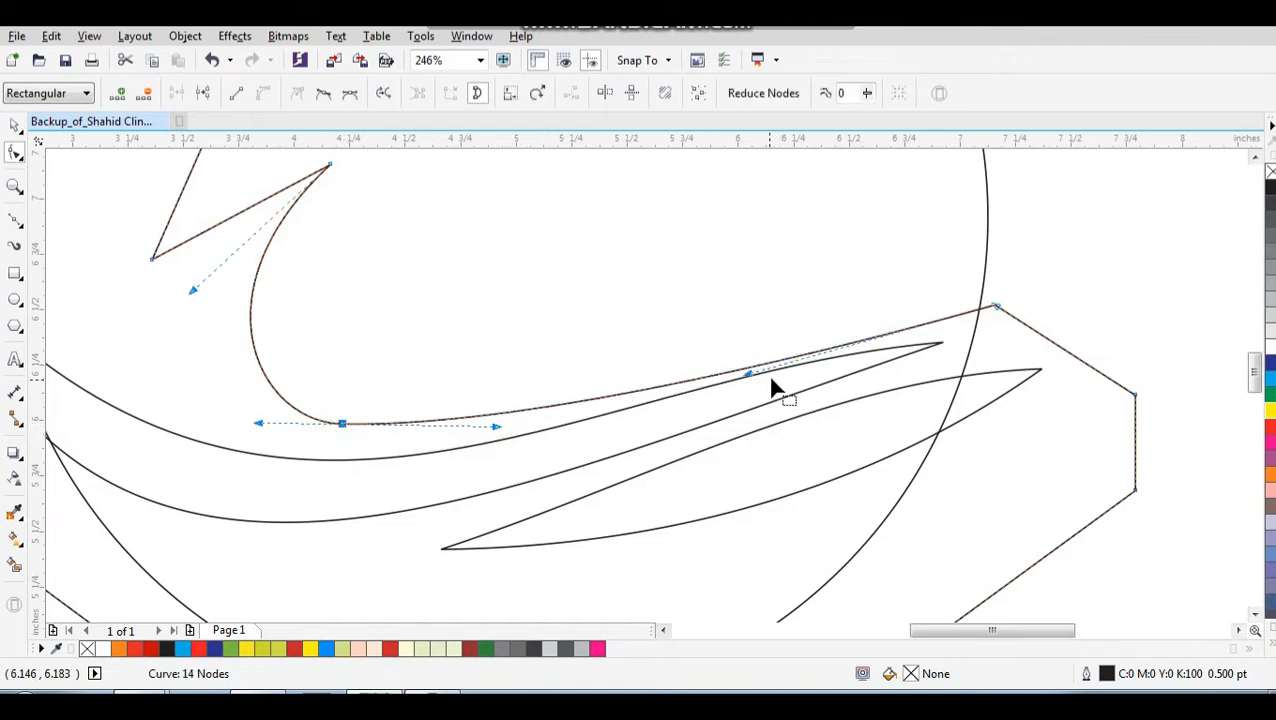
pyautogui.click(996, 308)
pyautogui.moveTo(748, 375); pyautogui.dragTo(734, 341)
pyautogui.scroll(-2, 515, 430)
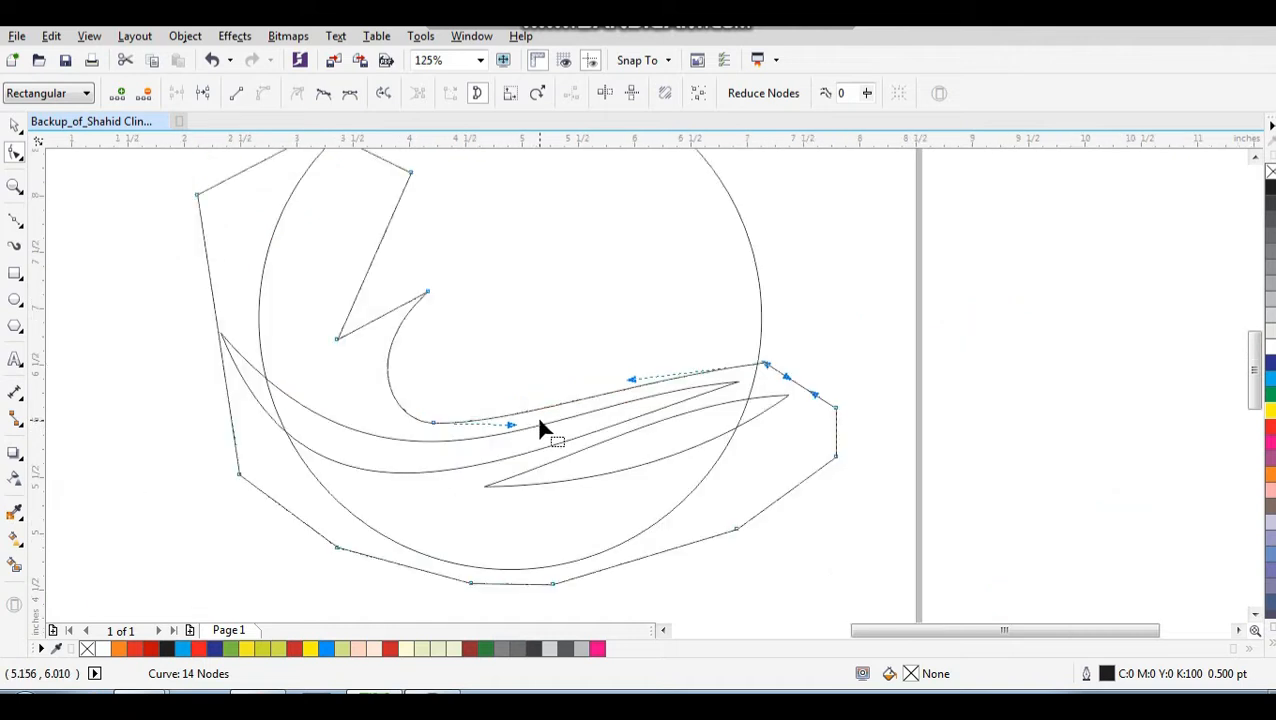
# Bend the outline's two zigzag segments into a wave crest and round out the hook beneath its tip
pyautogui.moveTo(390, 260); pyautogui.dragTo(623, 457)
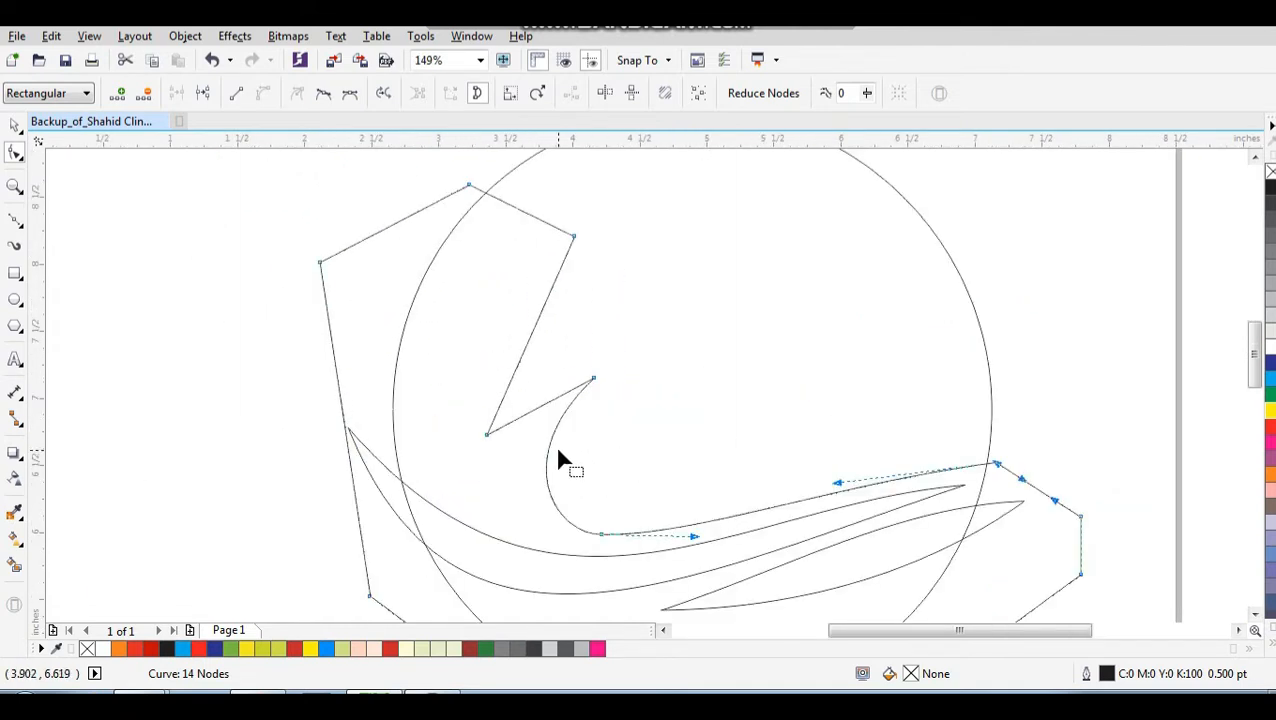
pyautogui.moveTo(553, 402); pyautogui.dragTo(497, 337)
pyautogui.moveTo(537, 390); pyautogui.dragTo(692, 521)
pyautogui.scroll(-3, 610, 430)
pyautogui.click(609, 247)
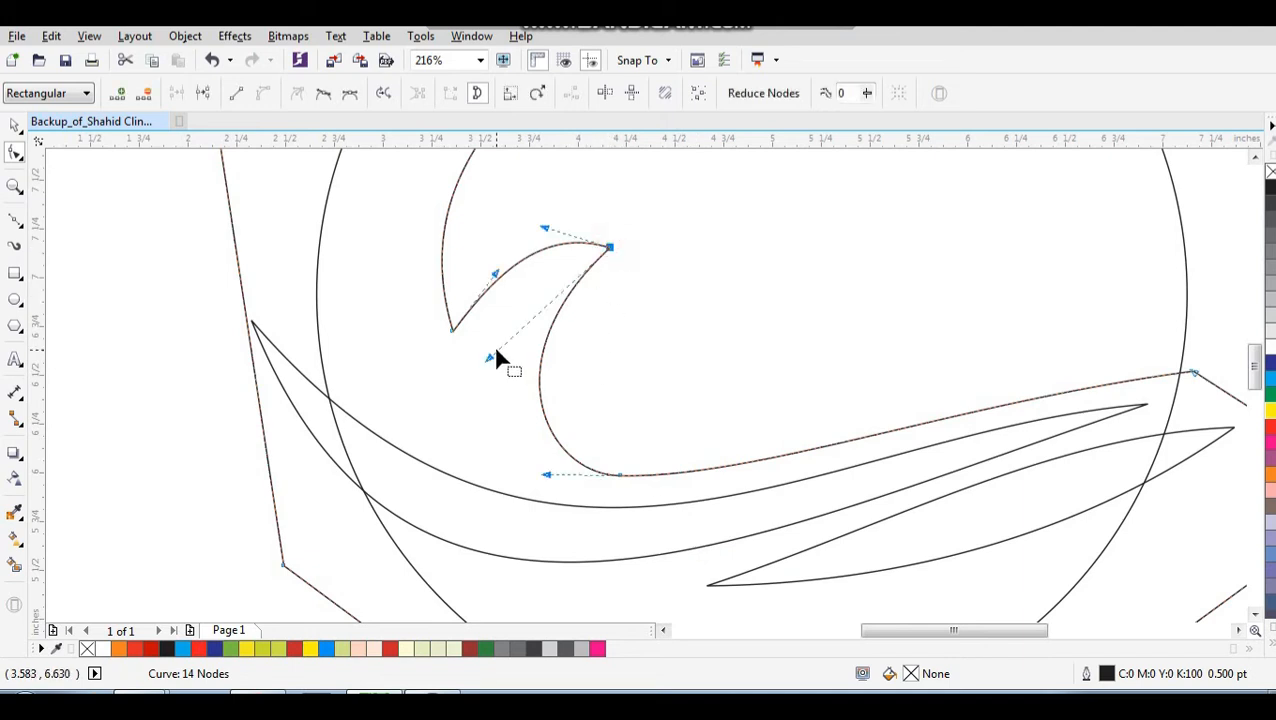
pyautogui.moveTo(488, 356); pyautogui.dragTo(461, 347)
pyautogui.scroll(-2, 560, 438)
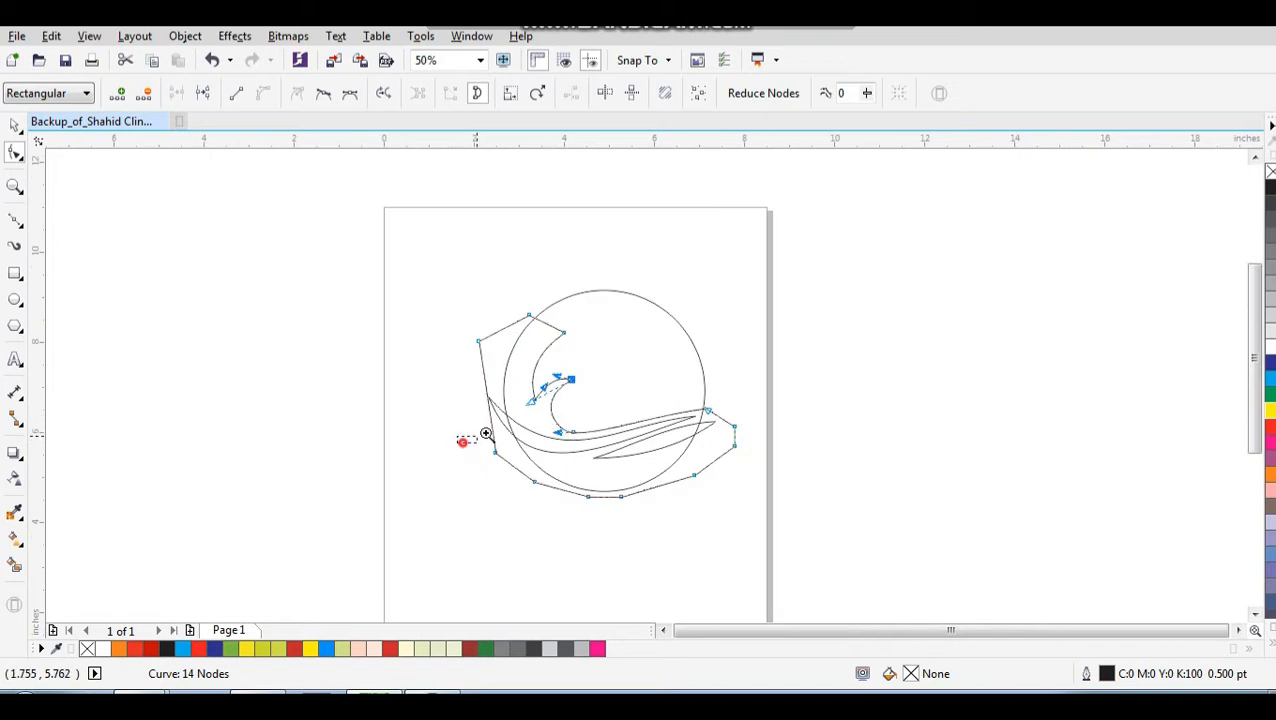
# Bend the outline's short upper segment crossing the circle's upper-left edge downward into a concave curve and finish node editing
pyautogui.moveTo(484, 434); pyautogui.dragTo(676, 284)
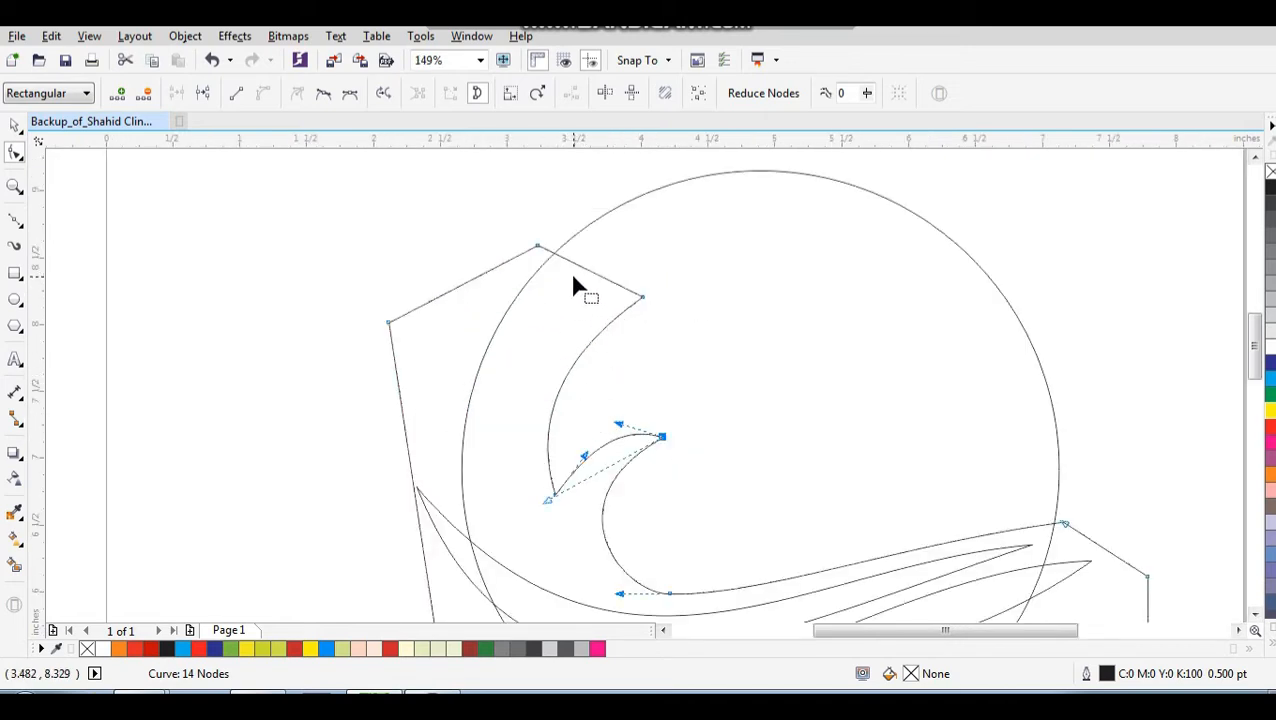
pyautogui.moveTo(579, 270); pyautogui.dragTo(572, 292)
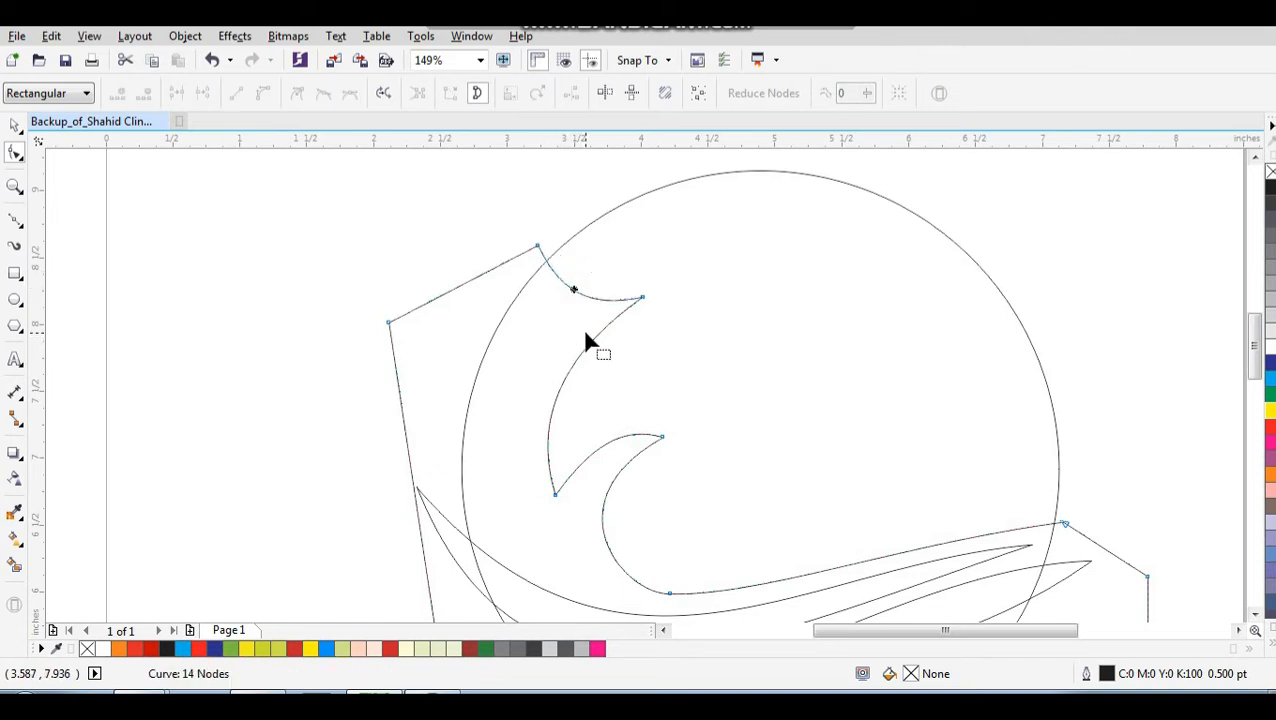
pyautogui.press('space')
pyautogui.scroll(-2, 570, 307)
pyautogui.press('z')
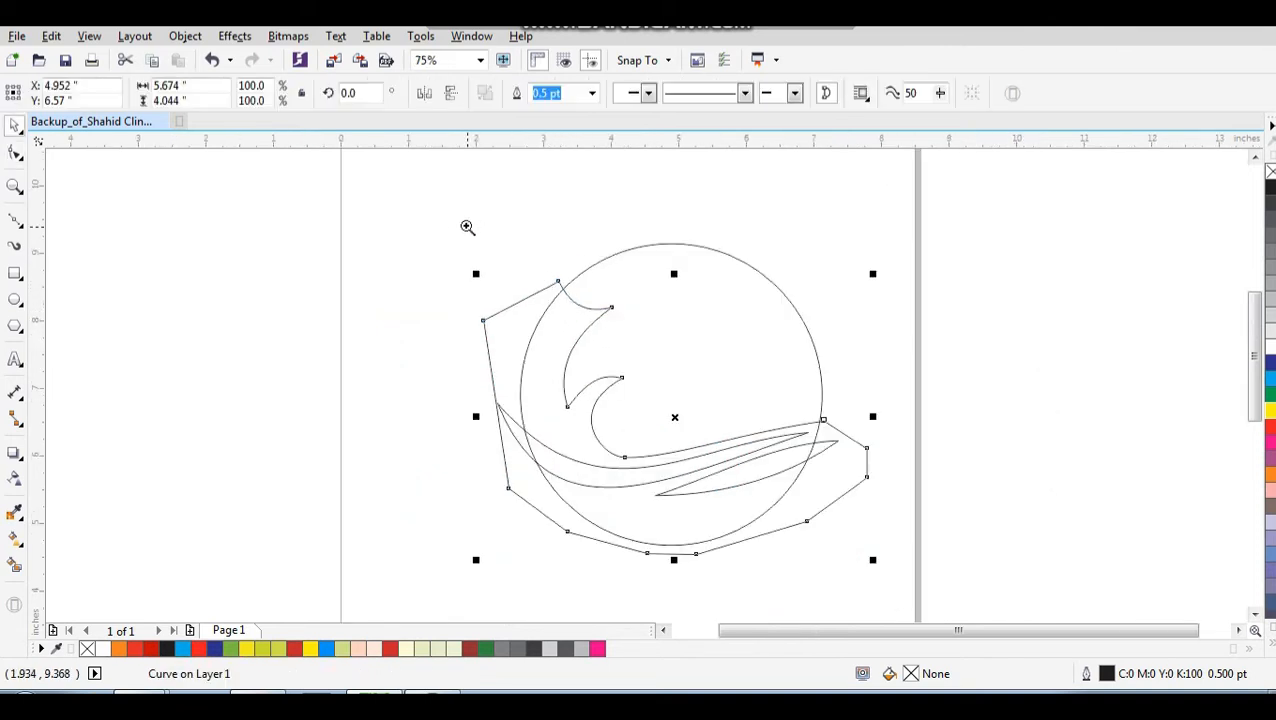
pyautogui.moveTo(447, 222)
pyautogui.mouseDown()
pyautogui.moveTo(900, 507)
pyautogui.moveTo(940, 556)
pyautogui.mouseUp()
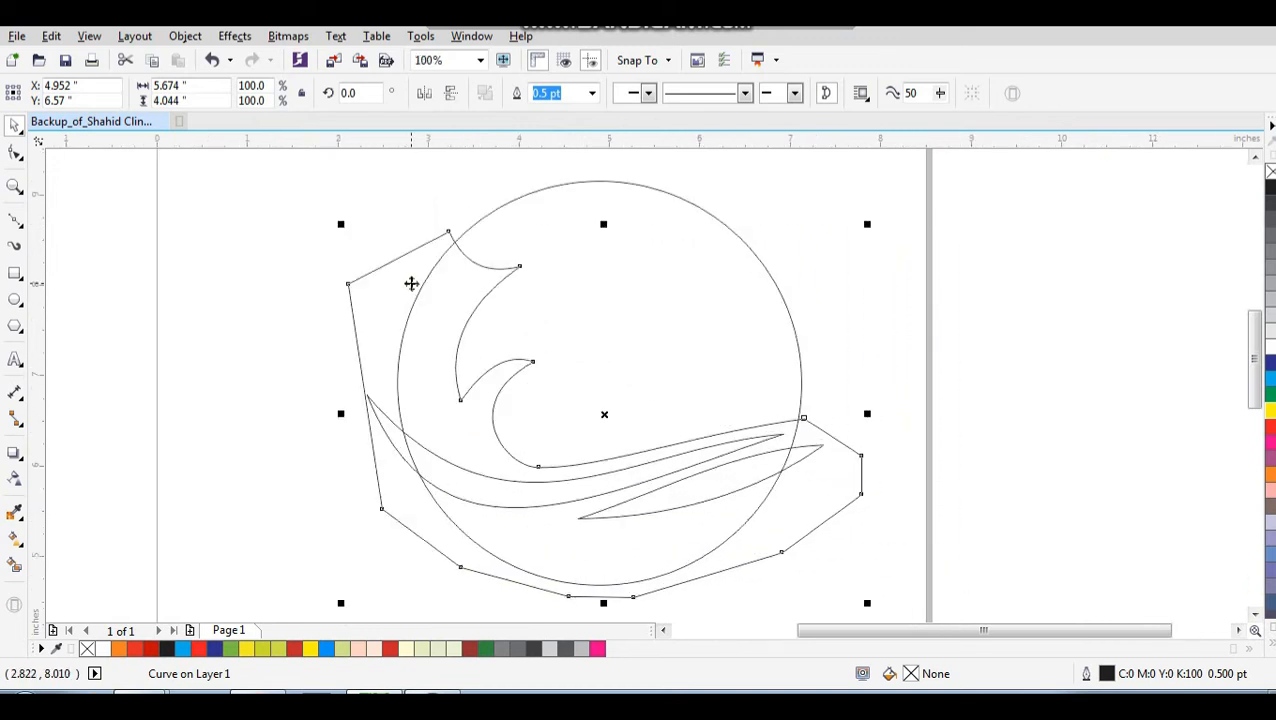
pyautogui.moveTo(411, 283); pyautogui.dragTo(325, 288)
pyautogui.hotkey('ctrl', 'z')
pyautogui.moveTo(657, 339); pyautogui.dragTo(794, 286)
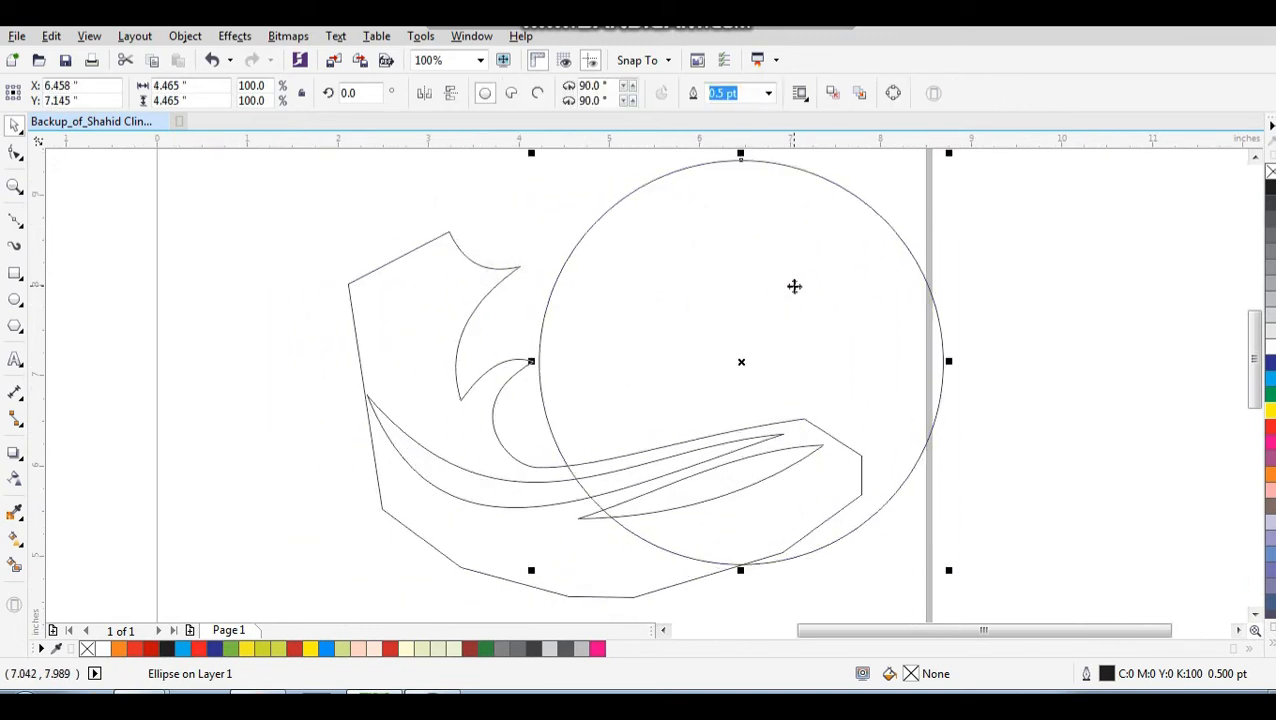
pyautogui.moveTo(632, 304); pyautogui.dragTo(489, 324)
pyautogui.moveTo(390, 293); pyautogui.dragTo(344, 293)
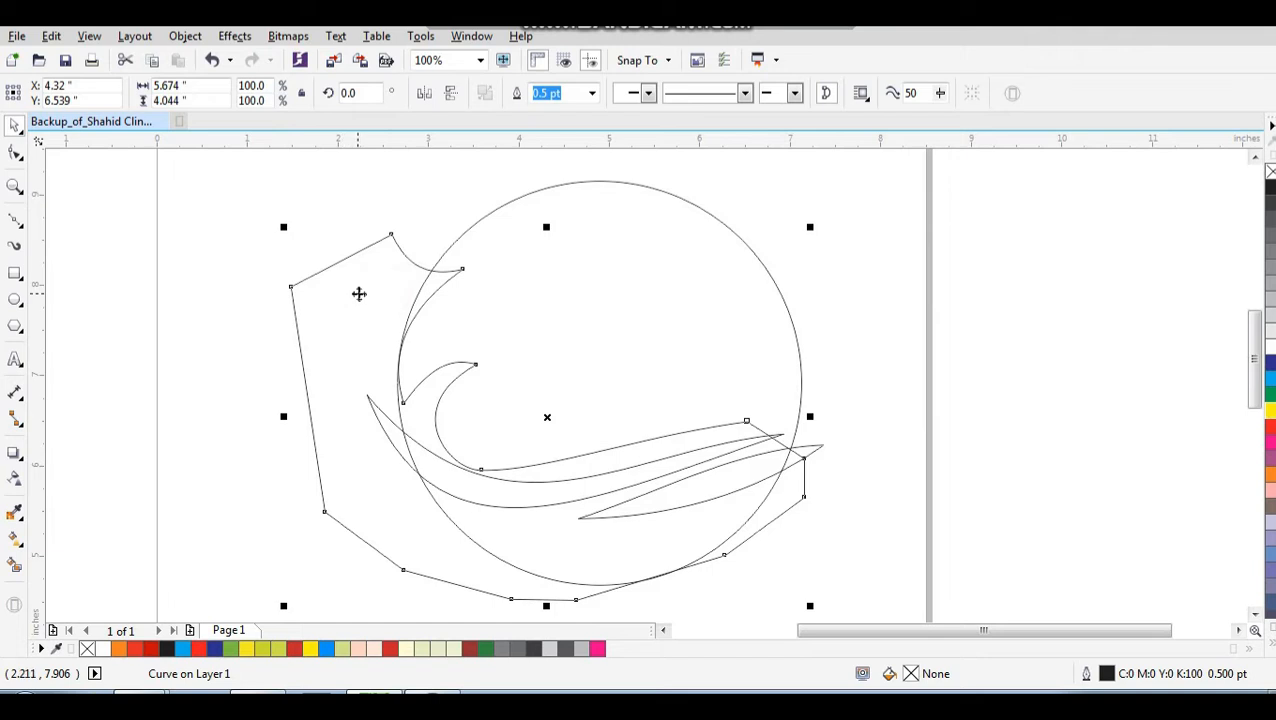
pyautogui.hotkey('ctrl', 'z')
pyautogui.click(405, 229)
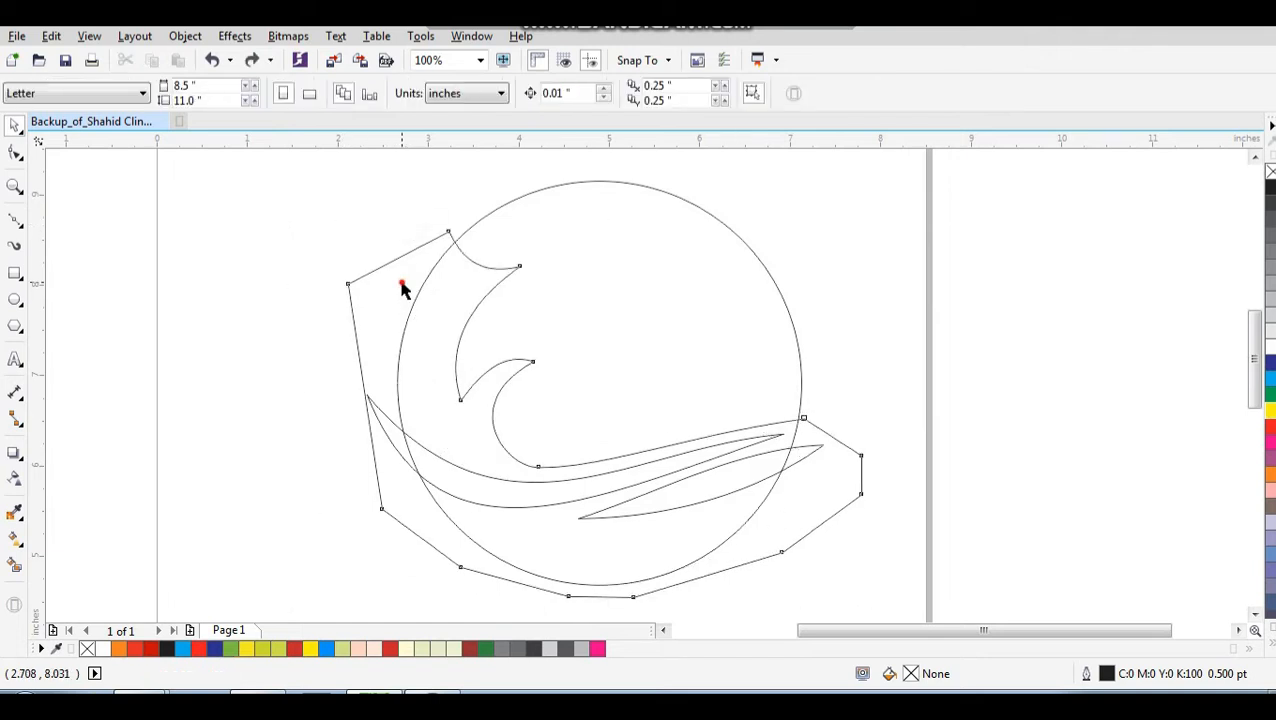
# Trim the circle with the custom wave outline and delete the outline
pyautogui.click(373, 285)
pyautogui.keyDown('shift'); pyautogui.click(558, 279); pyautogui.keyUp('shift')
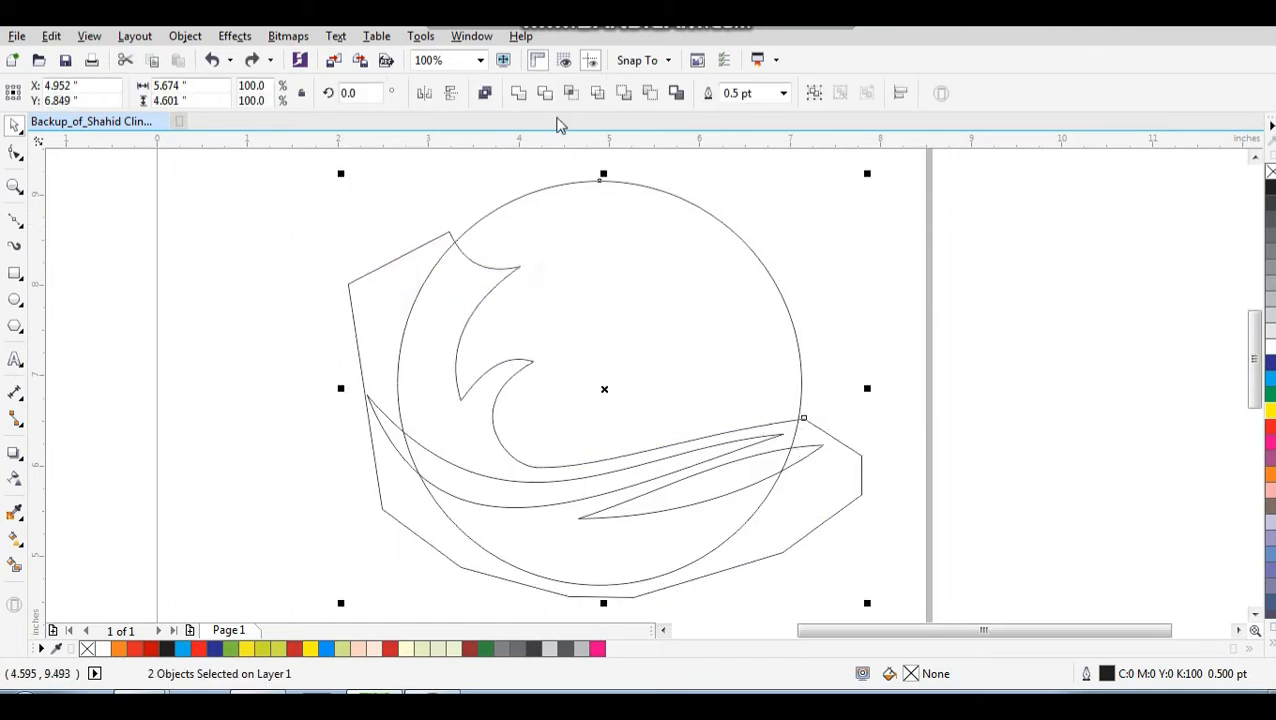
pyautogui.click(544, 92)
pyautogui.click(840, 296)
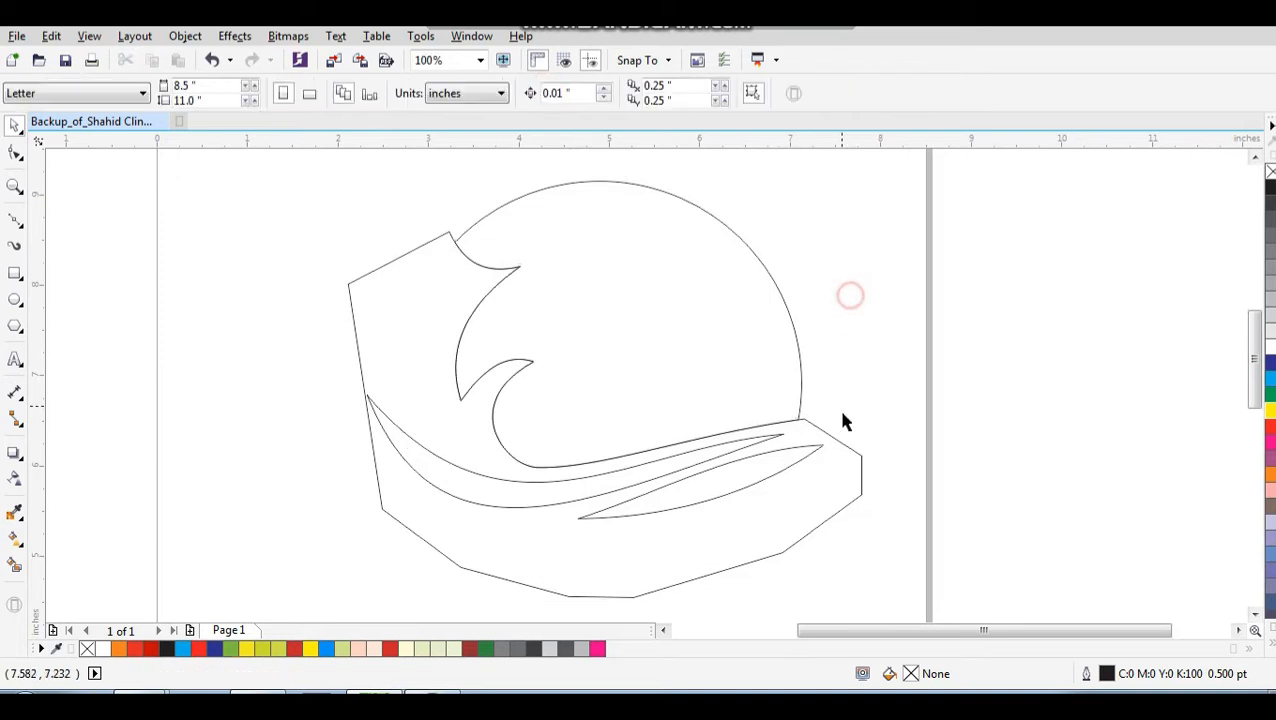
pyautogui.click(836, 463)
pyautogui.press('Delete')
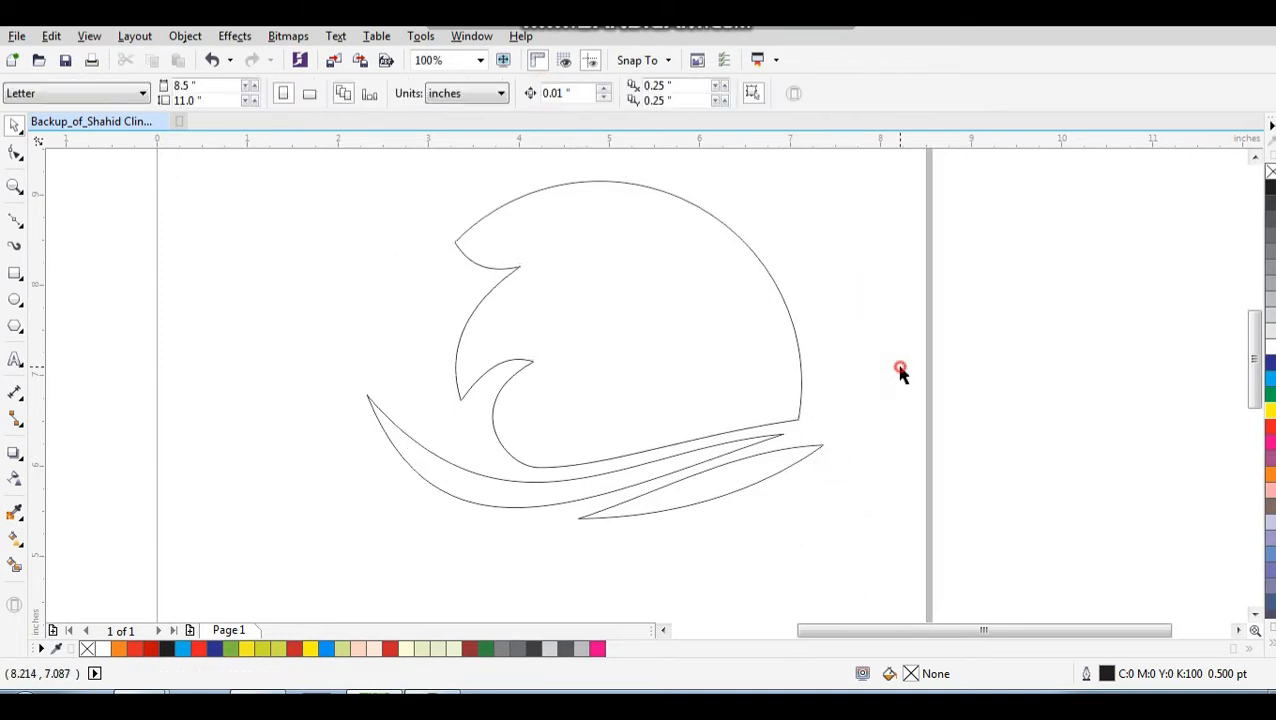
# Draw a thin closed Bezier triangle about 2.29 by 0.19 inches across the upper-right edge of the trimmed circle
pyautogui.scroll(-1, 615, 425)
pyautogui.press('z')
pyautogui.moveTo(474, 278)
pyautogui.mouseDown()
pyautogui.moveTo(735, 463)
pyautogui.moveTo(789, 518)
pyautogui.mouseUp()
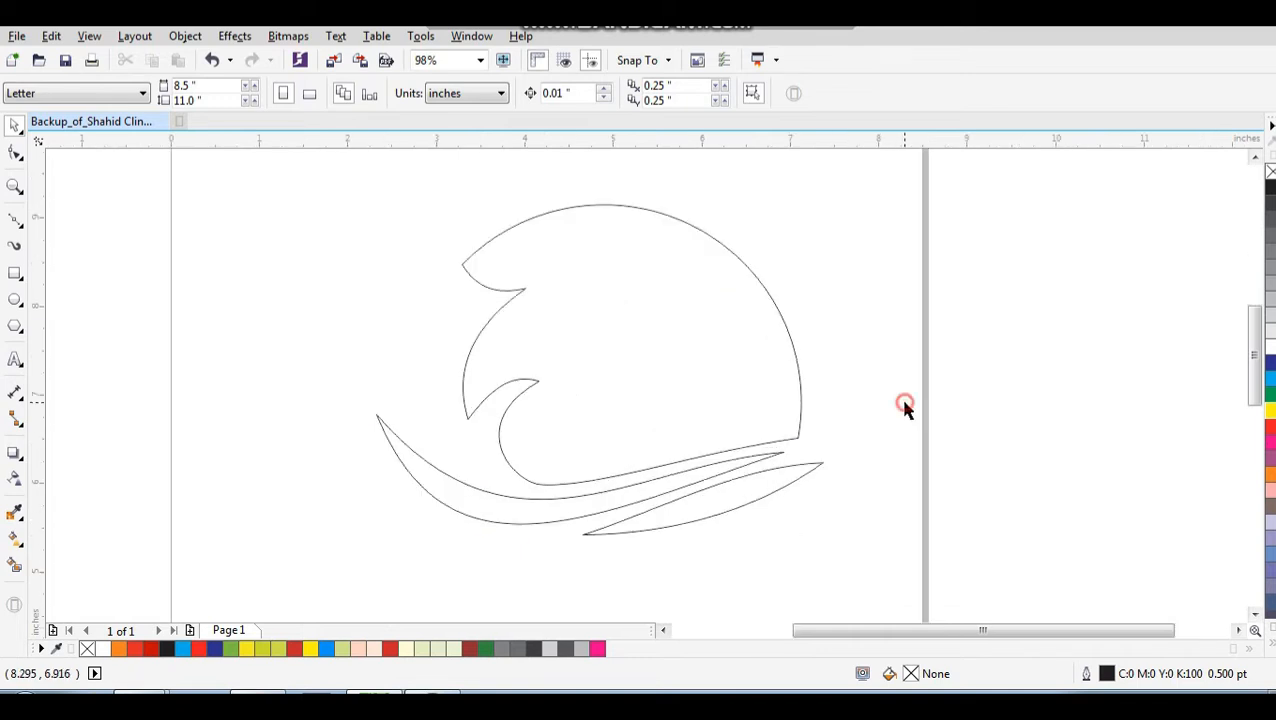
pyautogui.click(726, 366)
pyautogui.click(817, 361)
pyautogui.click(15, 220)
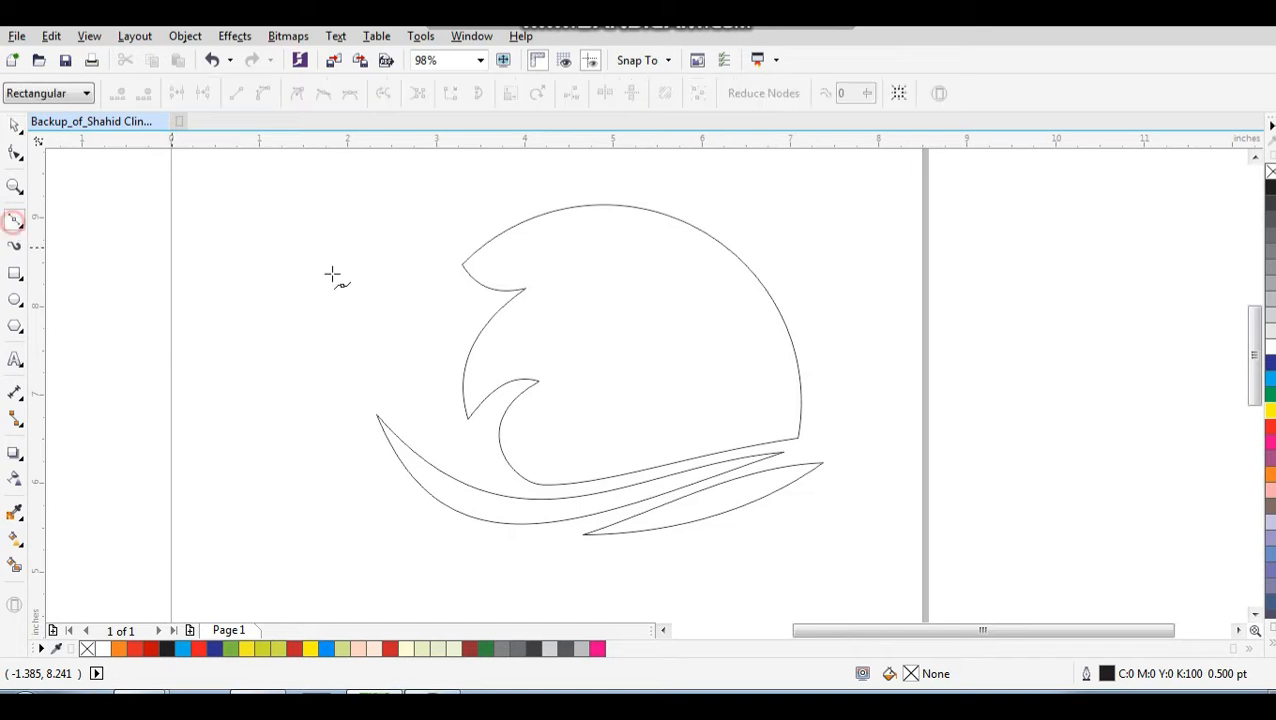
pyautogui.click(710, 230)
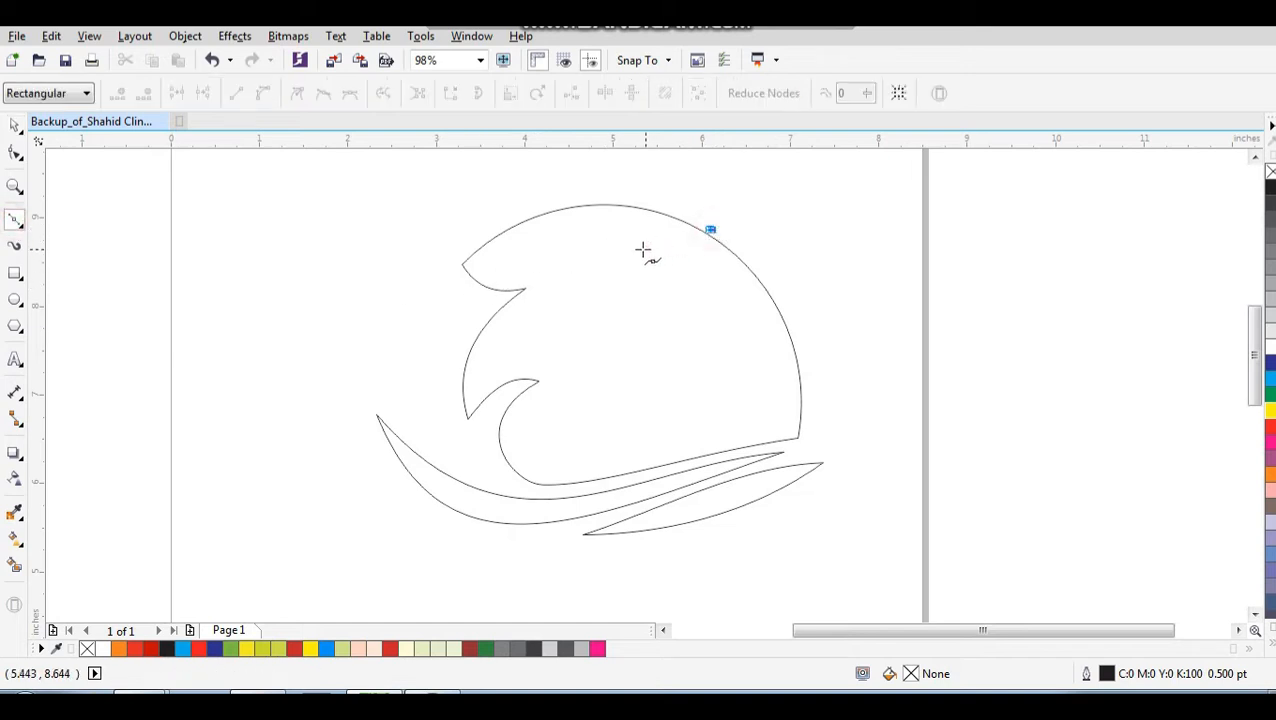
pyautogui.click(561, 247)
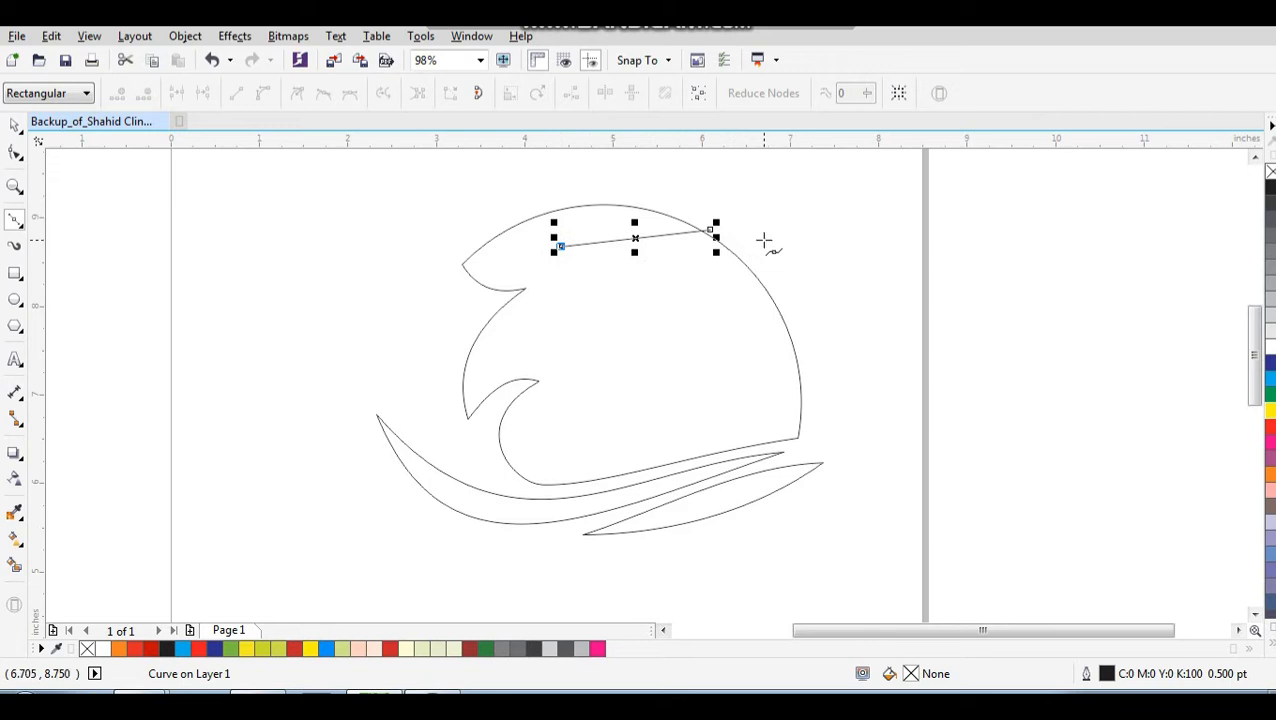
pyautogui.click(763, 241)
pyautogui.click(764, 239)
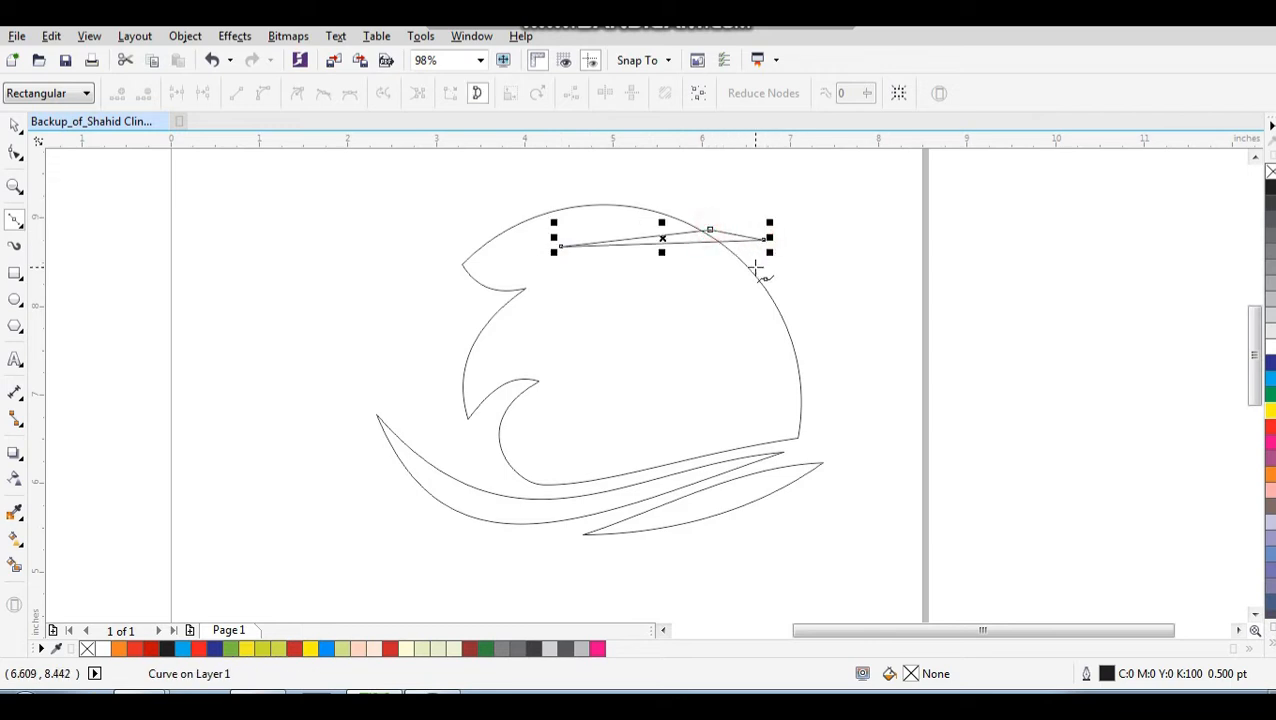
pyautogui.press('space')
# Flatten the thin triangle to about 0.15 inches high by lowering its top node
pyautogui.moveTo(704, 238); pyautogui.dragTo(813, 315)
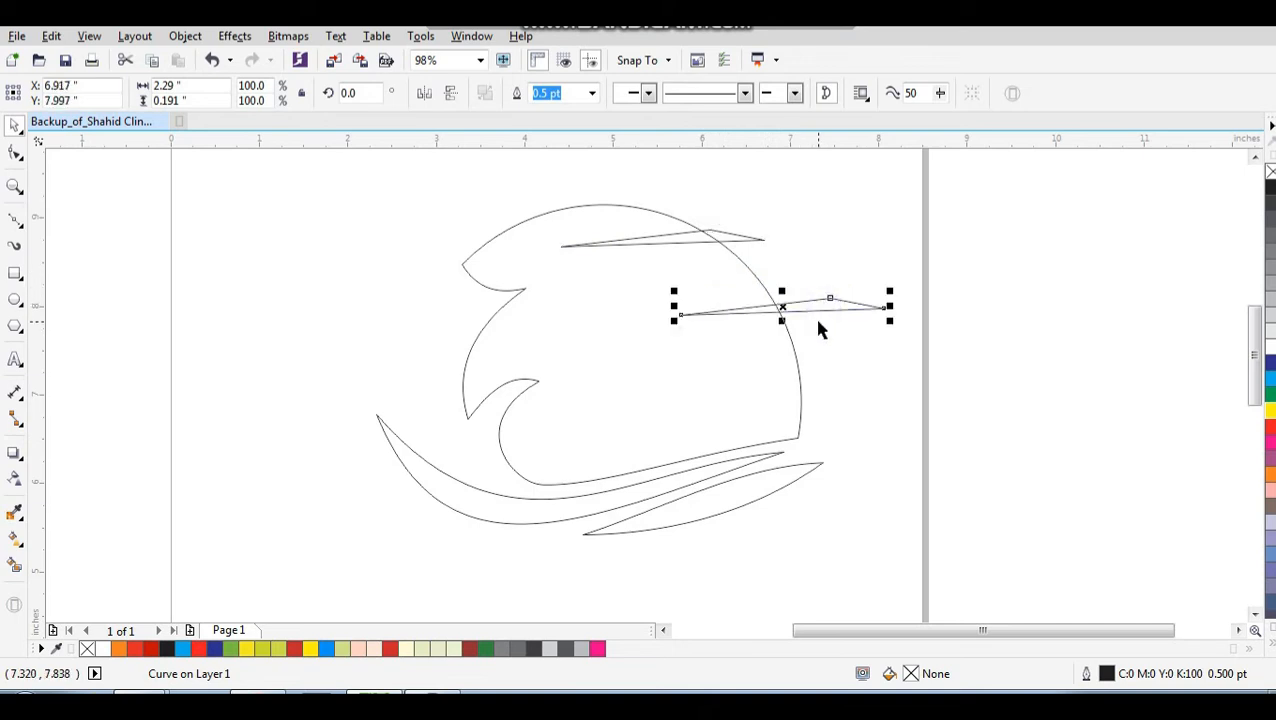
pyautogui.hotkey('ctrl', 'z')
pyautogui.moveTo(857, 205); pyautogui.dragTo(612, 334)
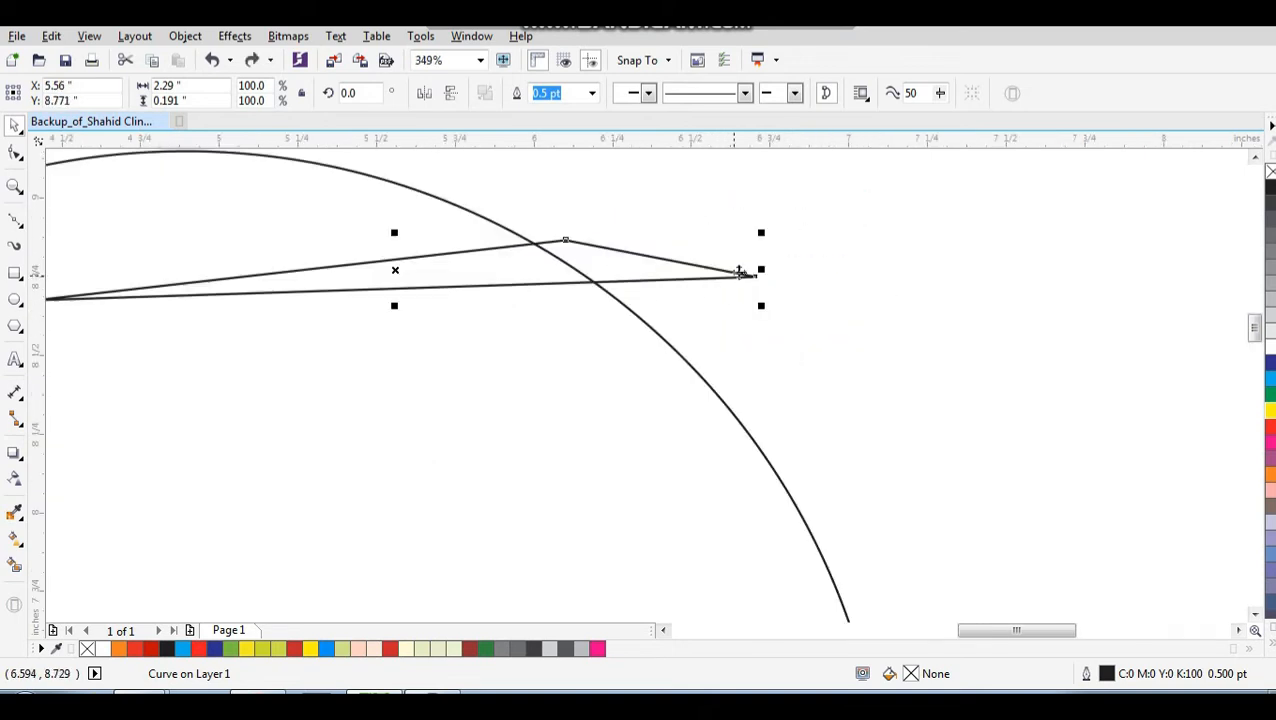
pyautogui.press('F10')
pyautogui.moveTo(567, 241); pyautogui.dragTo(578, 259)
pyautogui.hotkey('ctrl', 'z')
pyautogui.press('space')
pyautogui.scroll(-5, 672, 273)
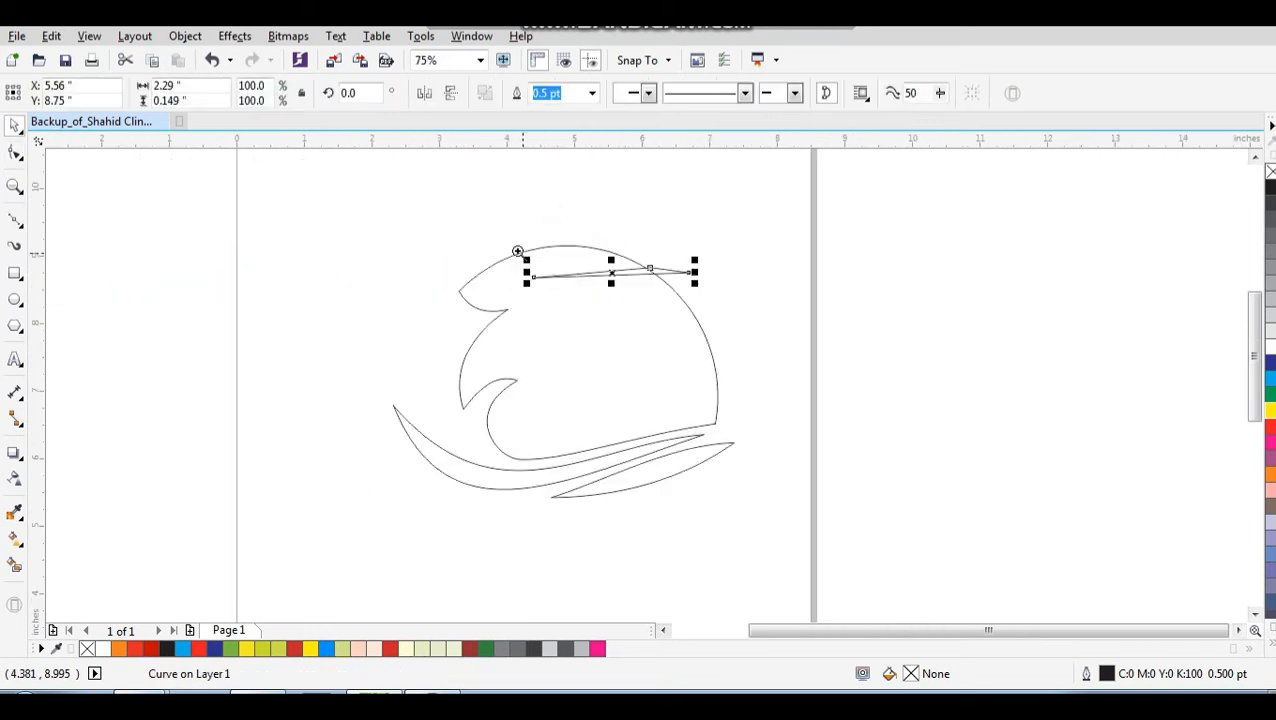
# Copy the thin triangle to the circle's lower-right edge, stretch the copy to 115% width, and duplicate it higher up, further right
pyautogui.moveTo(413, 199)
pyautogui.mouseDown()
pyautogui.moveTo(775, 450)
pyautogui.moveTo(817, 455)
pyautogui.mouseUp()
pyautogui.moveTo(681, 263); pyautogui.dragTo(806, 448)
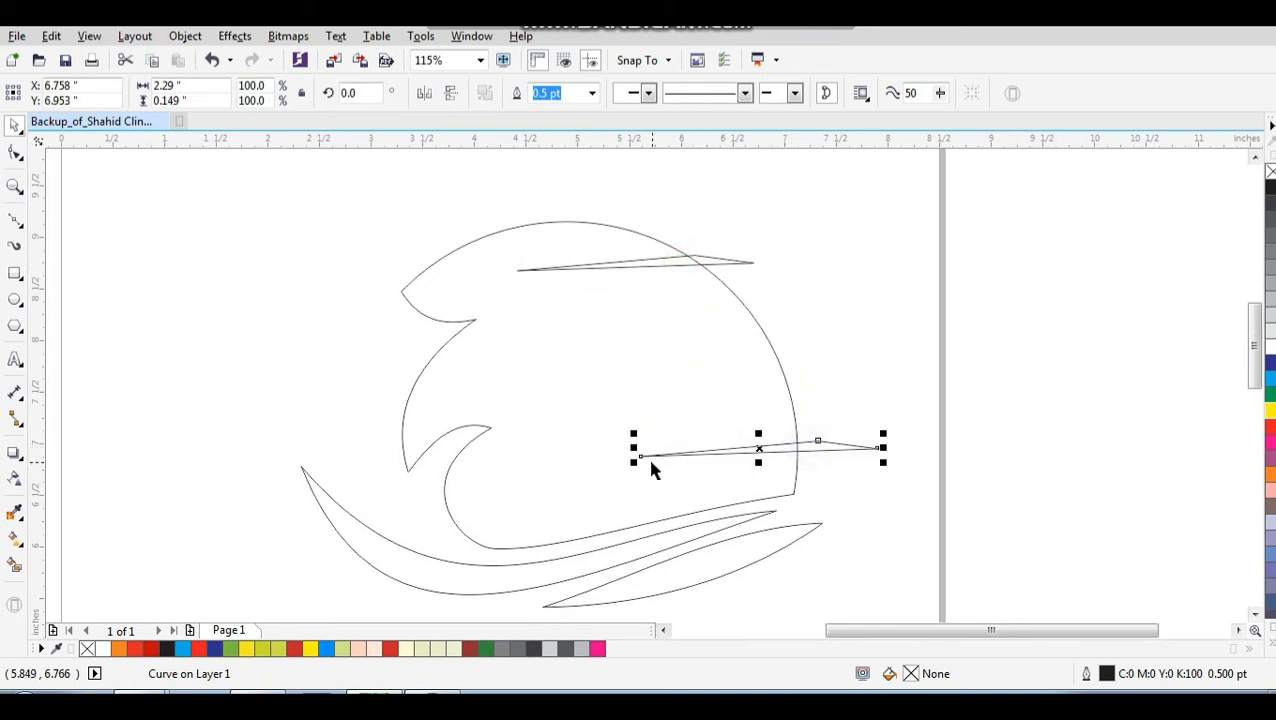
pyautogui.moveTo(628, 452); pyautogui.dragTo(598, 452)
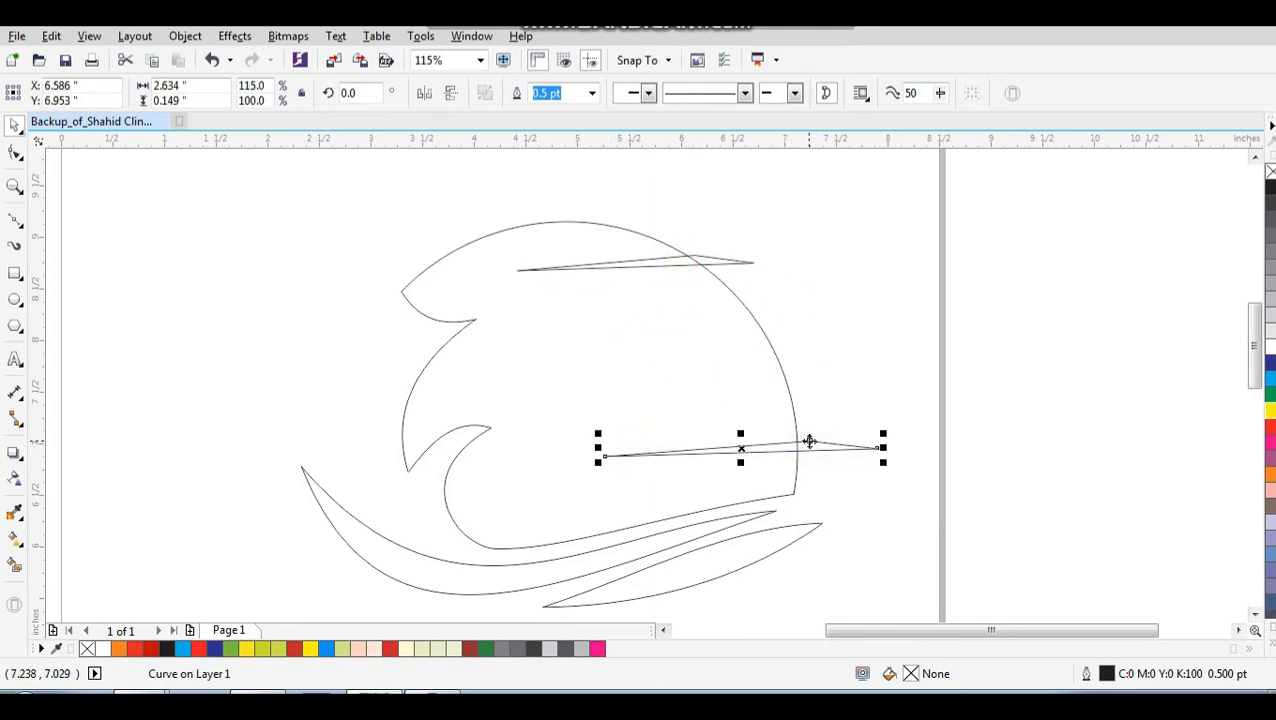
pyautogui.moveTo(809, 441); pyautogui.dragTo(860, 360)
# Weld the three thin triangles into one object and use it to trim the circle shape
pyautogui.click(731, 268)
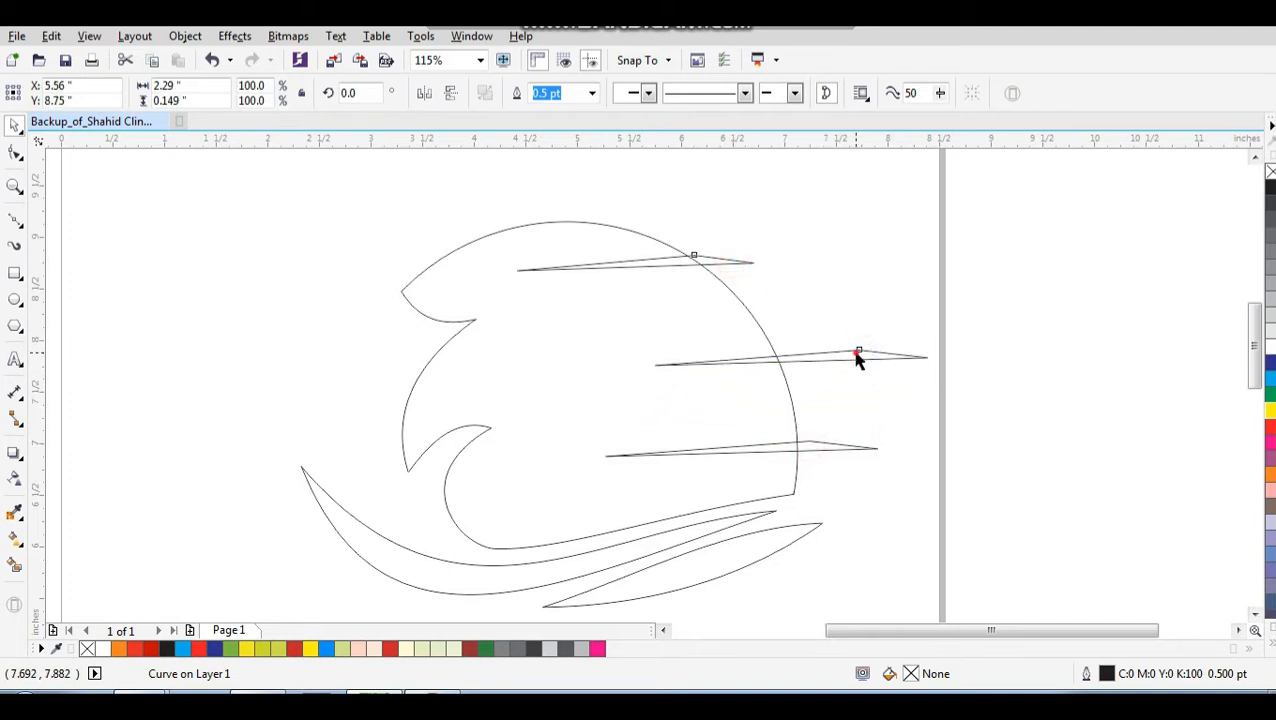
pyautogui.keyDown('shift'); pyautogui.click(857, 356); pyautogui.keyUp('shift')
pyautogui.keyDown('shift'); pyautogui.click(815, 442); pyautogui.keyUp('shift')
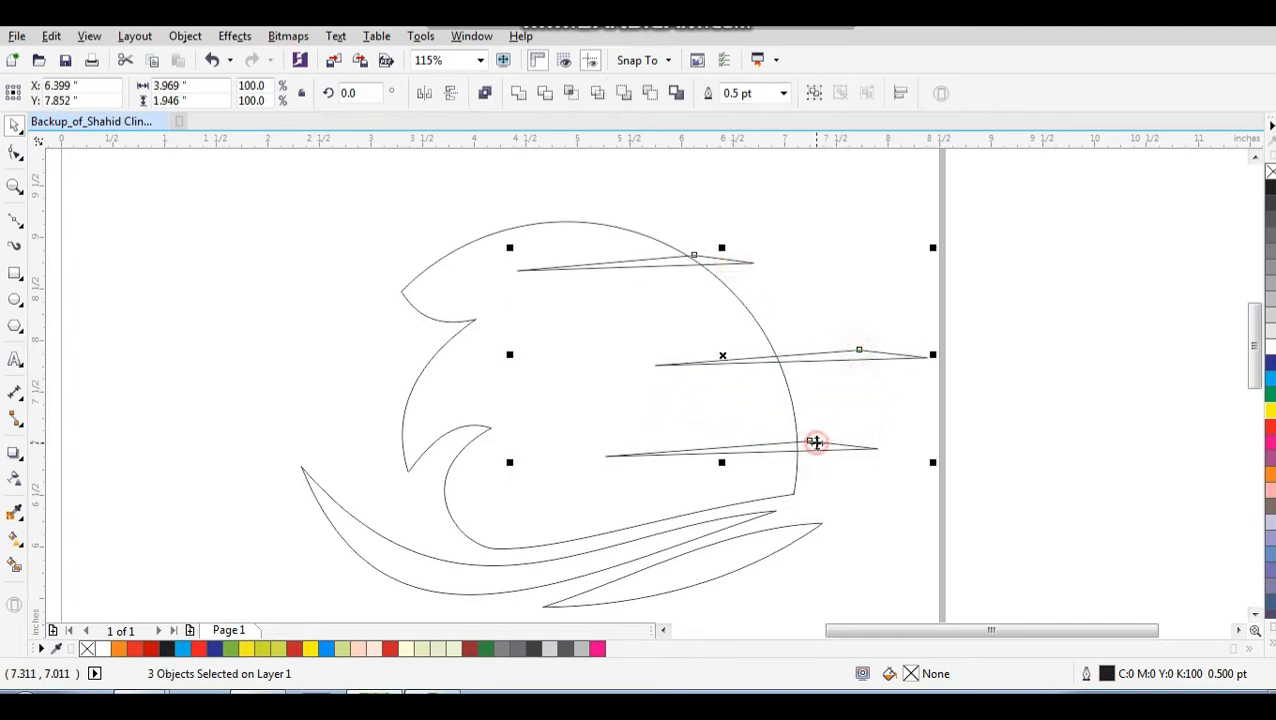
pyautogui.click(520, 94)
pyautogui.keyDown('shift'); pyautogui.click(620, 230); pyautogui.keyUp('shift')
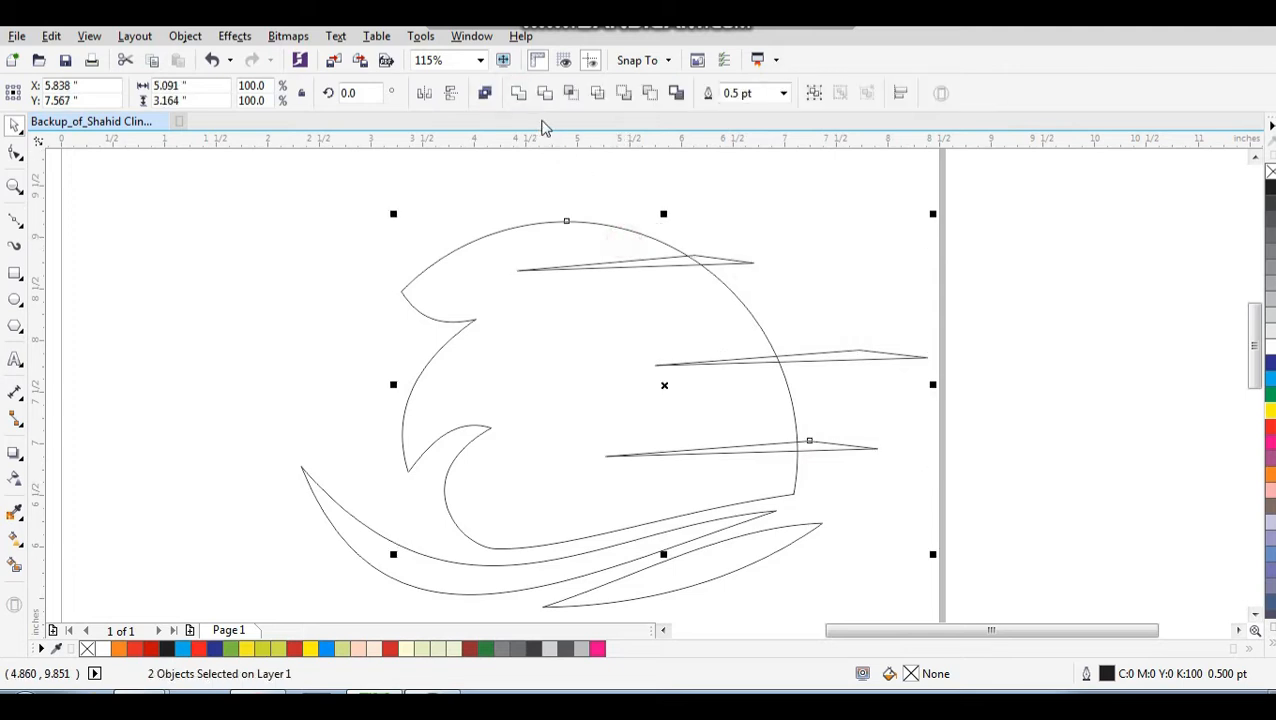
pyautogui.click(544, 93)
pyautogui.click(700, 188)
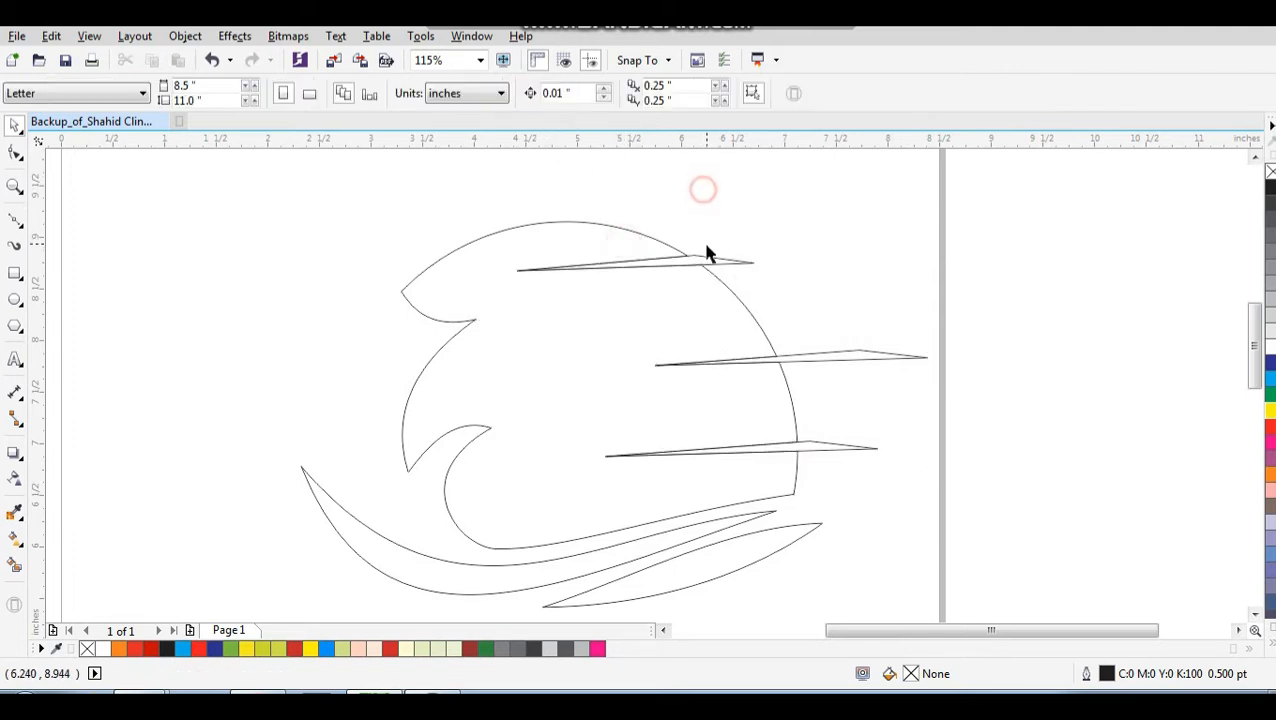
# Delete the three welded thin triangles used to trim the circle shape
pyautogui.click(712, 259)
pyautogui.press('Delete')
pyautogui.click(812, 279)
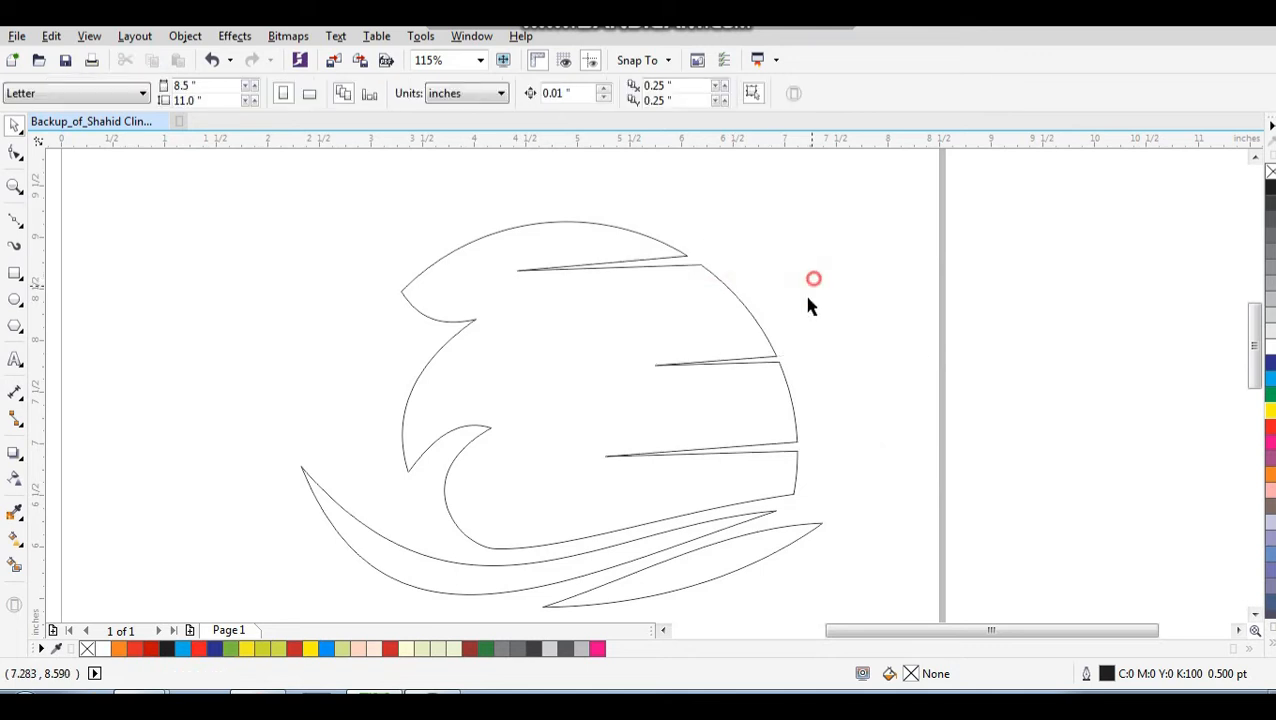
# Draw a closed four-node Bezier V shape about 1.09 by 0.32 inches inside the circle, below its upper slit
pyautogui.scroll(-2, 808, 320)
pyautogui.press('F2')
pyautogui.moveTo(875, 238); pyautogui.dragTo(527, 493)
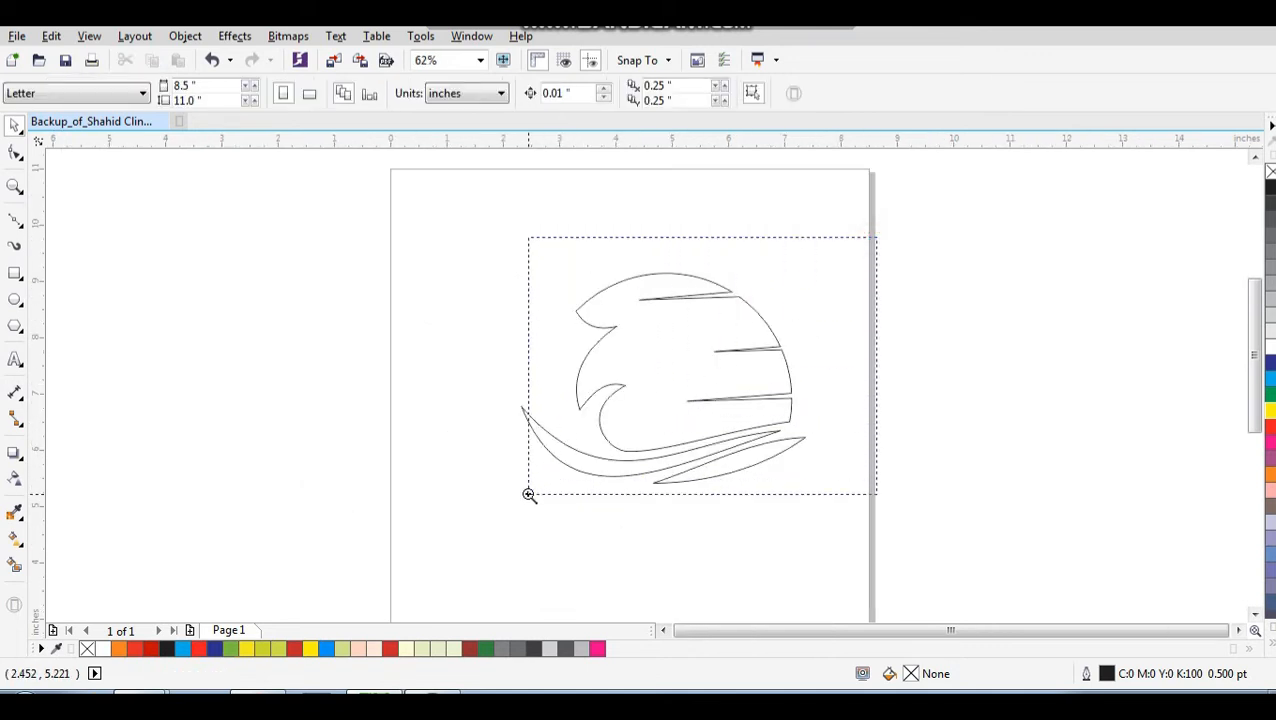
pyautogui.click(12, 220)
pyautogui.moveTo(393, 199); pyautogui.dragTo(775, 533)
pyautogui.scroll(1, 775, 533)
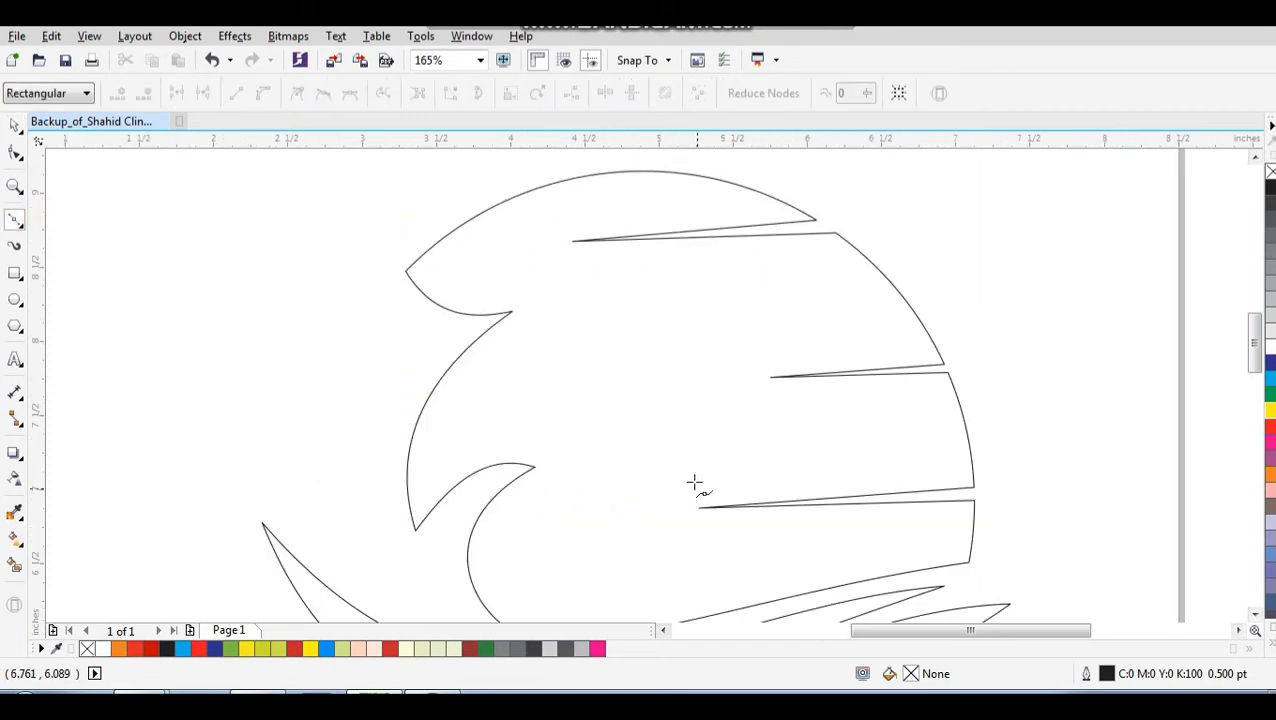
pyautogui.click(552, 311)
pyautogui.click(623, 328)
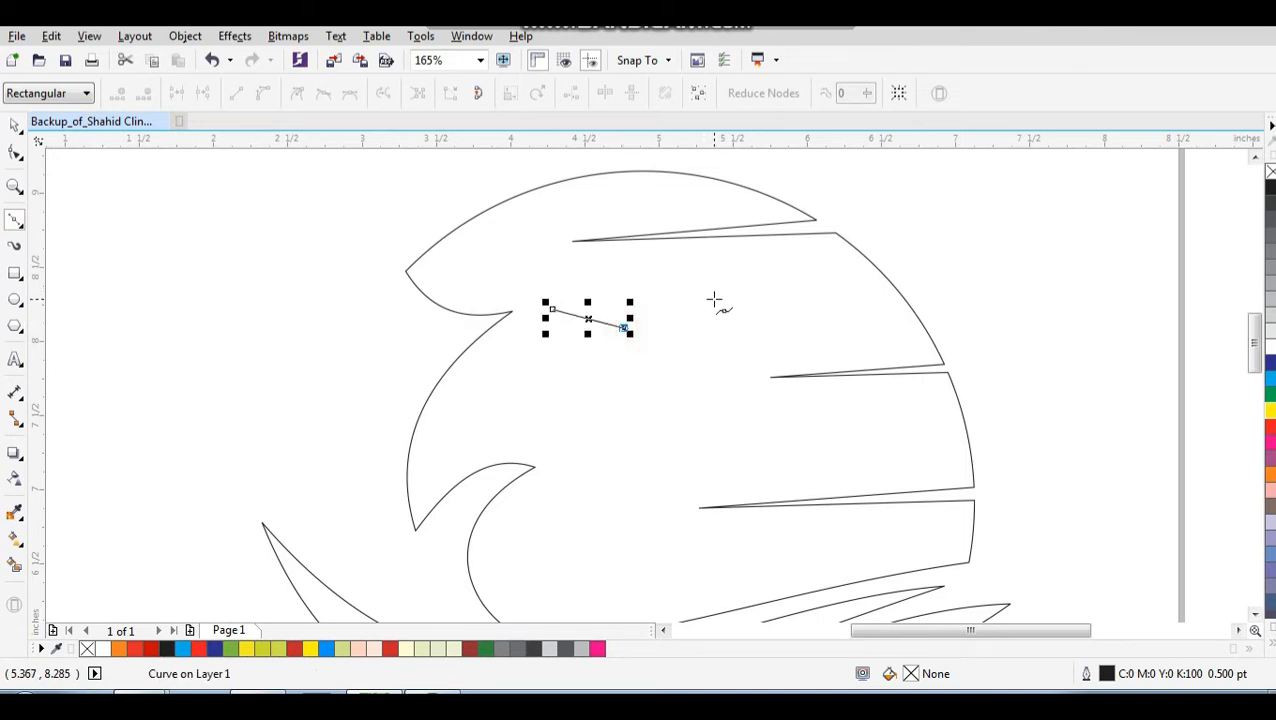
pyautogui.click(715, 302)
pyautogui.click(624, 347)
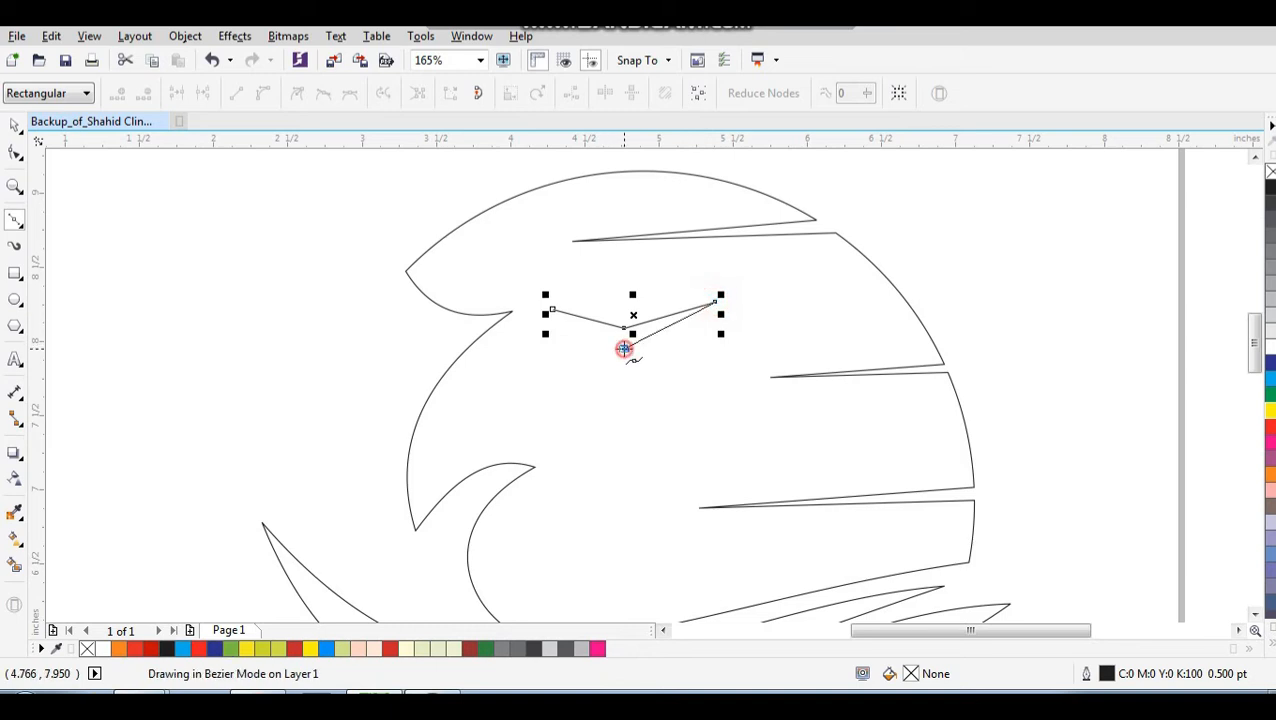
pyautogui.click(553, 310)
pyautogui.press('space')
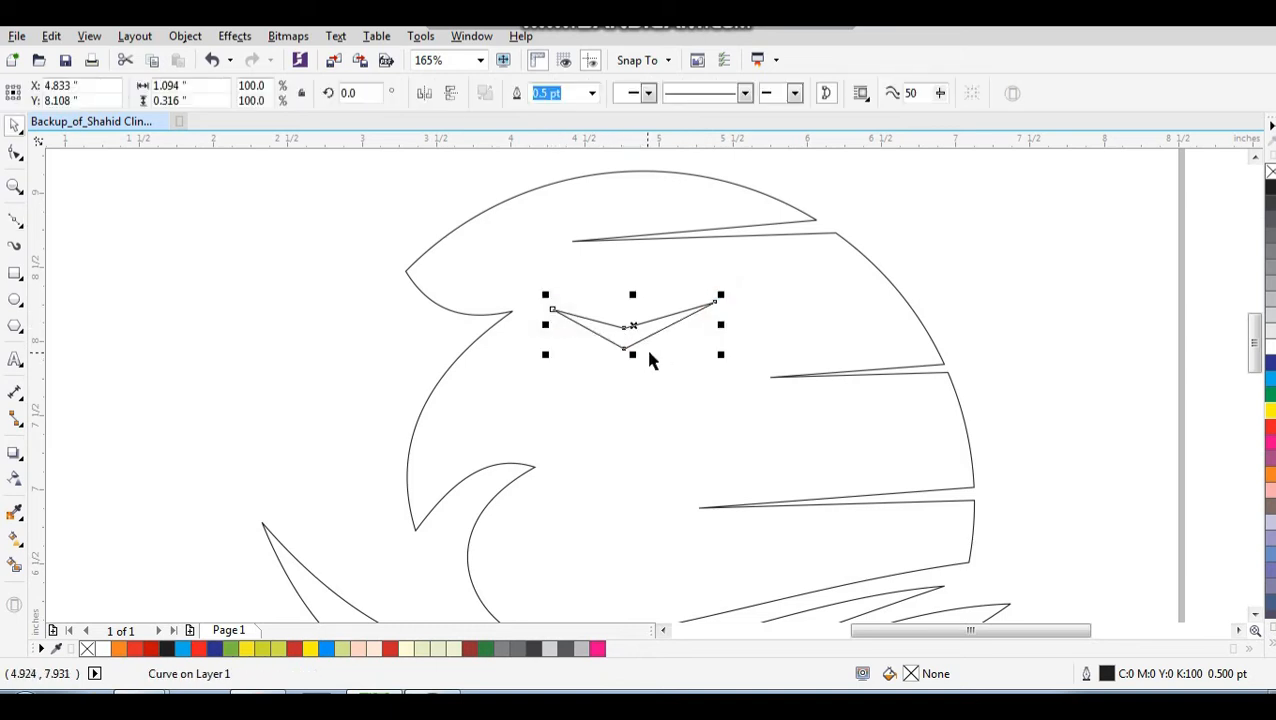
# Shift the V shape's two lower middle nodes about 0.1 inches right and convert all its lines to curves
pyautogui.press('F2')
pyautogui.moveTo(552, 264); pyautogui.dragTo(720, 396)
pyautogui.press('F10')
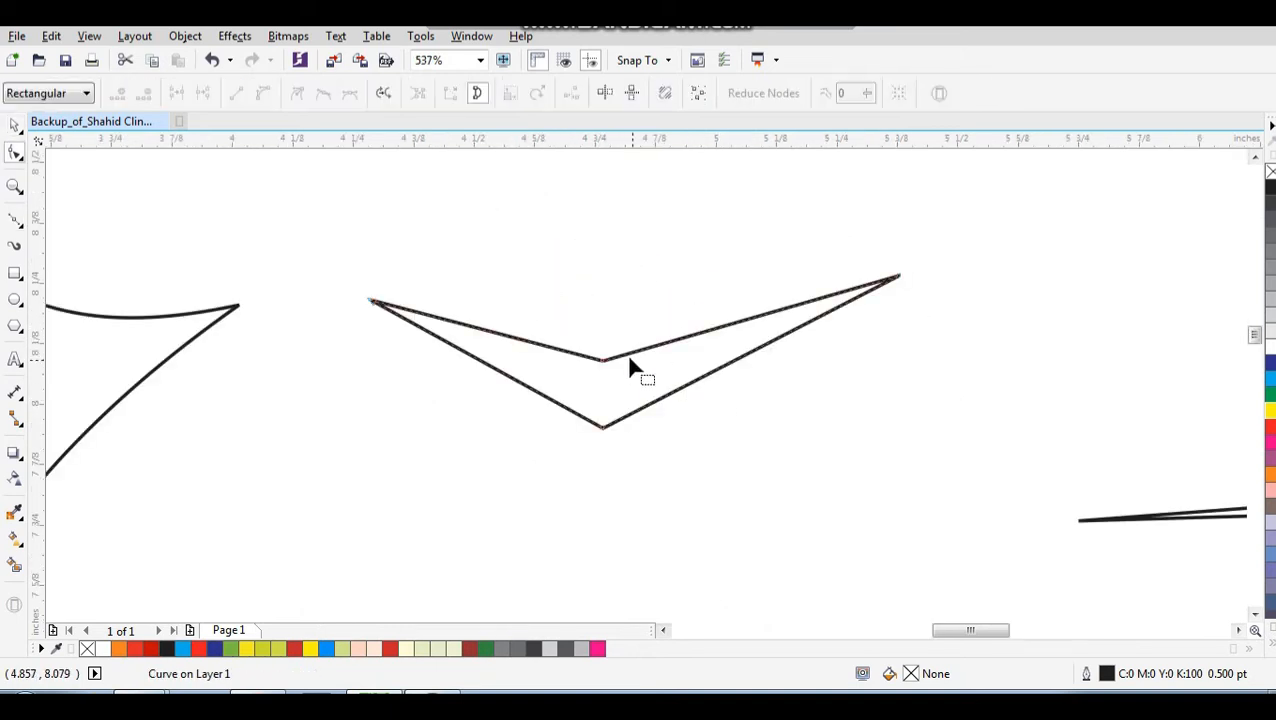
pyautogui.moveTo(572, 319); pyautogui.dragTo(655, 430)
pyautogui.moveTo(955, 228); pyautogui.dragTo(364, 449)
pyautogui.click(258, 95)
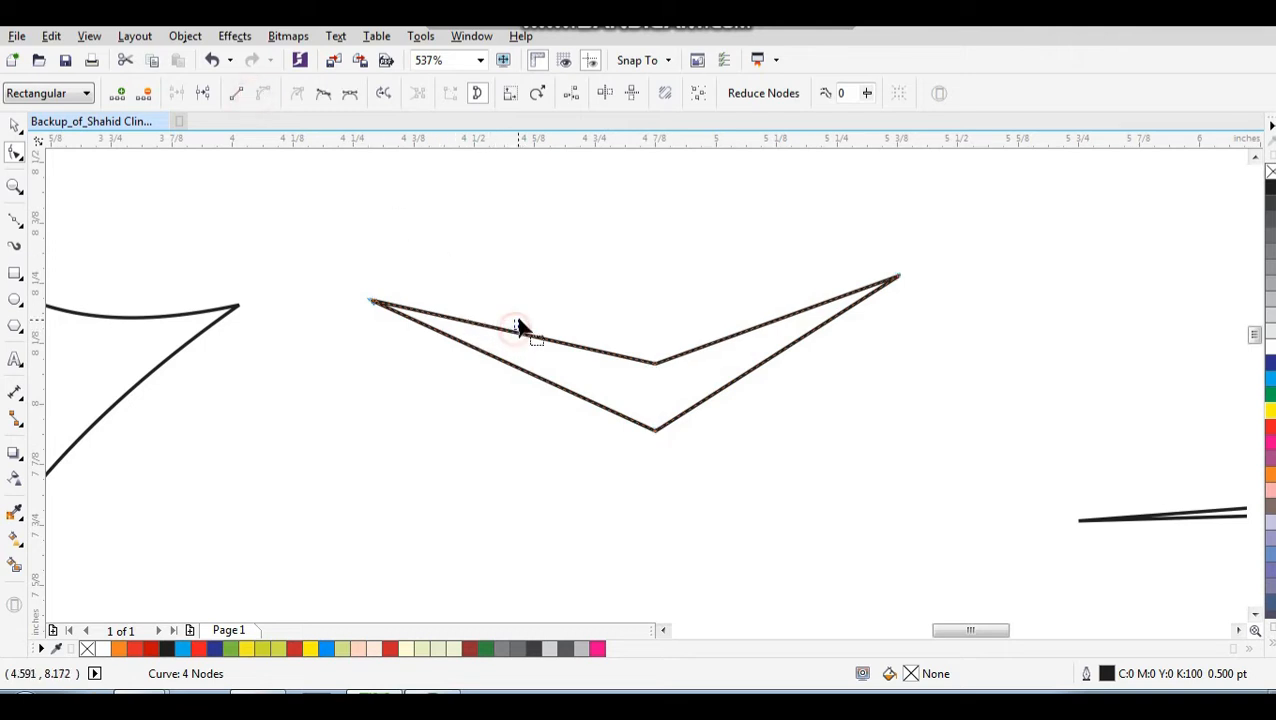
# Bend the V shape's four sides upward so both halves form arched, tapering bird wings
pyautogui.moveTo(516, 338); pyautogui.dragTo(523, 309)
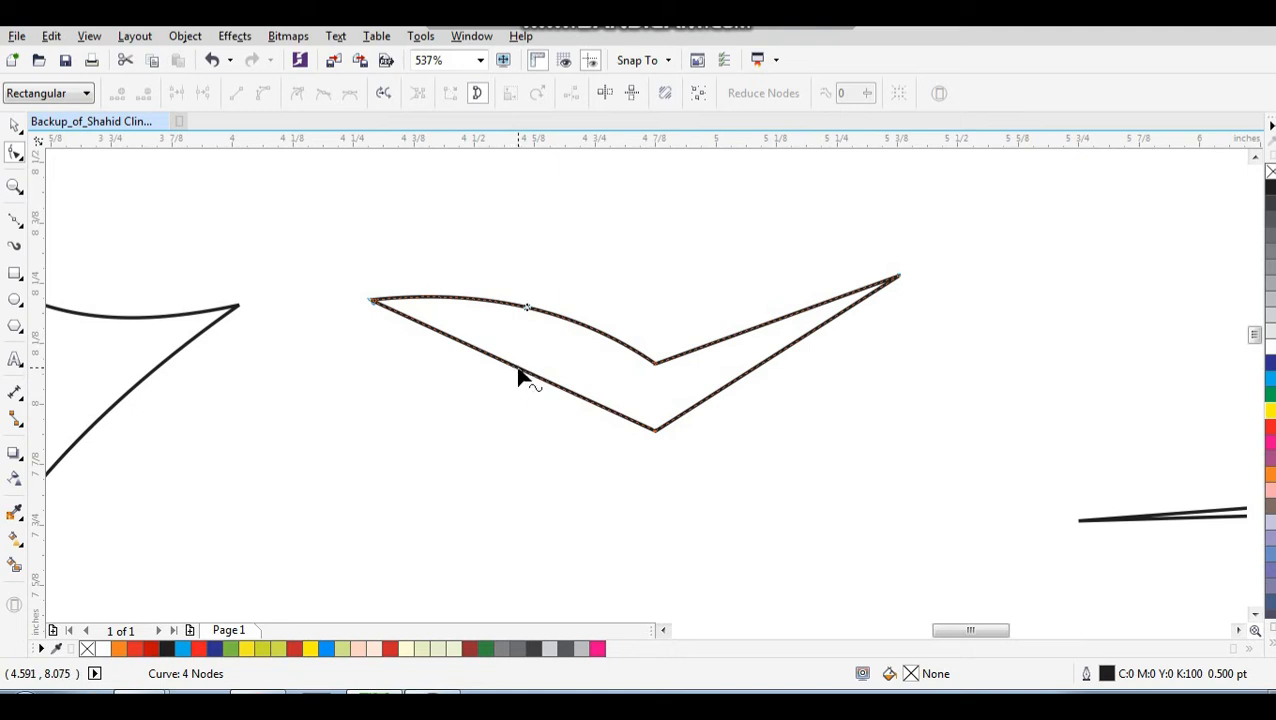
pyautogui.moveTo(521, 370); pyautogui.dragTo(540, 347)
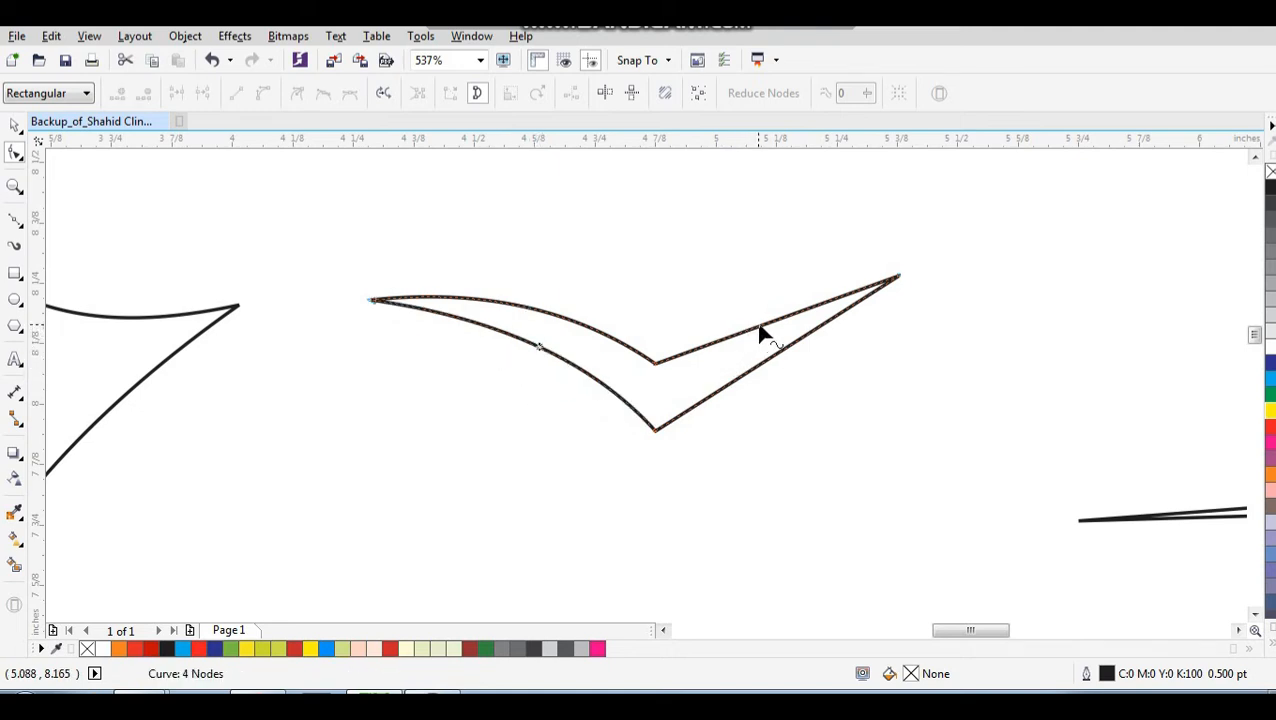
pyautogui.moveTo(760, 330); pyautogui.dragTo(746, 300)
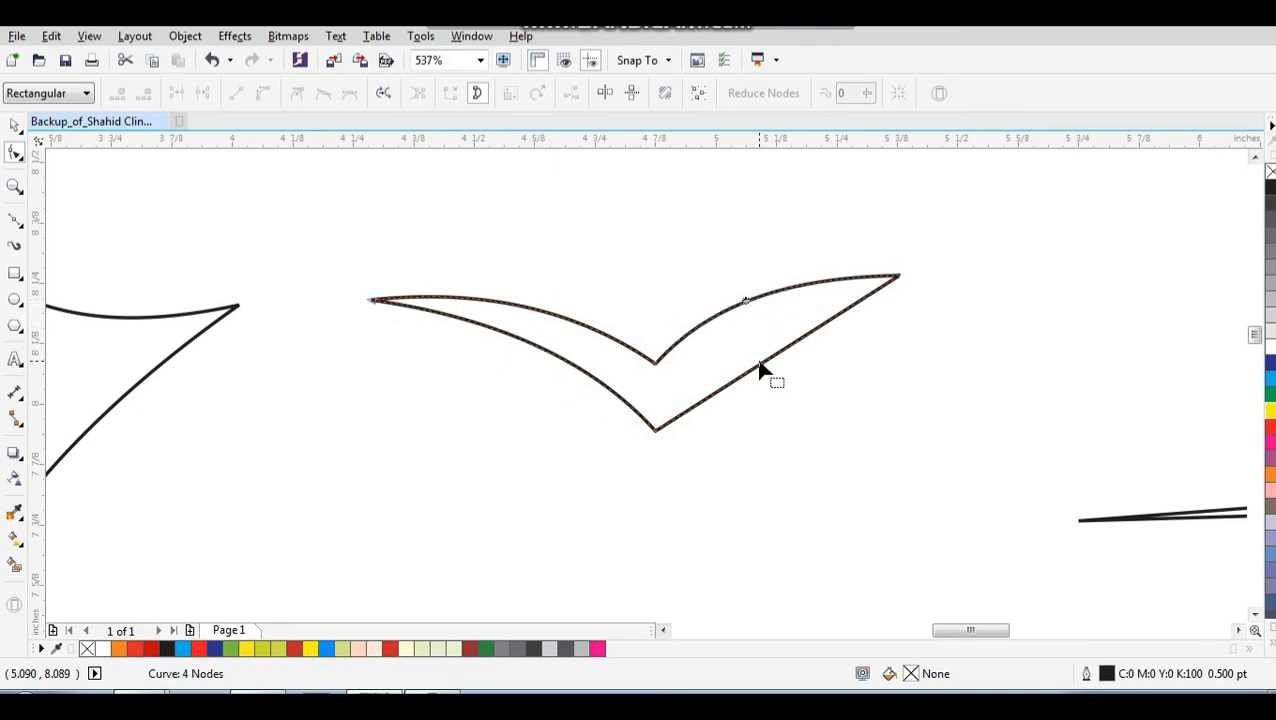
pyautogui.moveTo(765, 372); pyautogui.dragTo(738, 356)
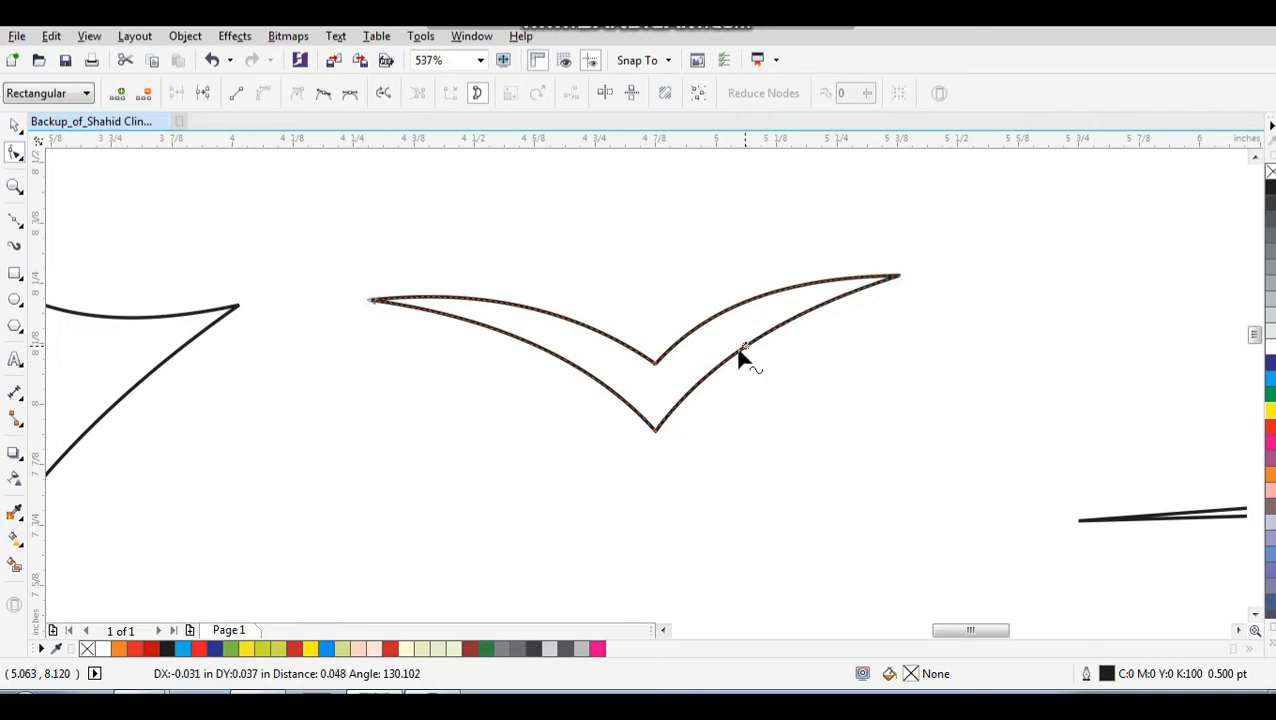
# Fill the bird shape with black (K:100) and remove its outline
pyautogui.press('space')
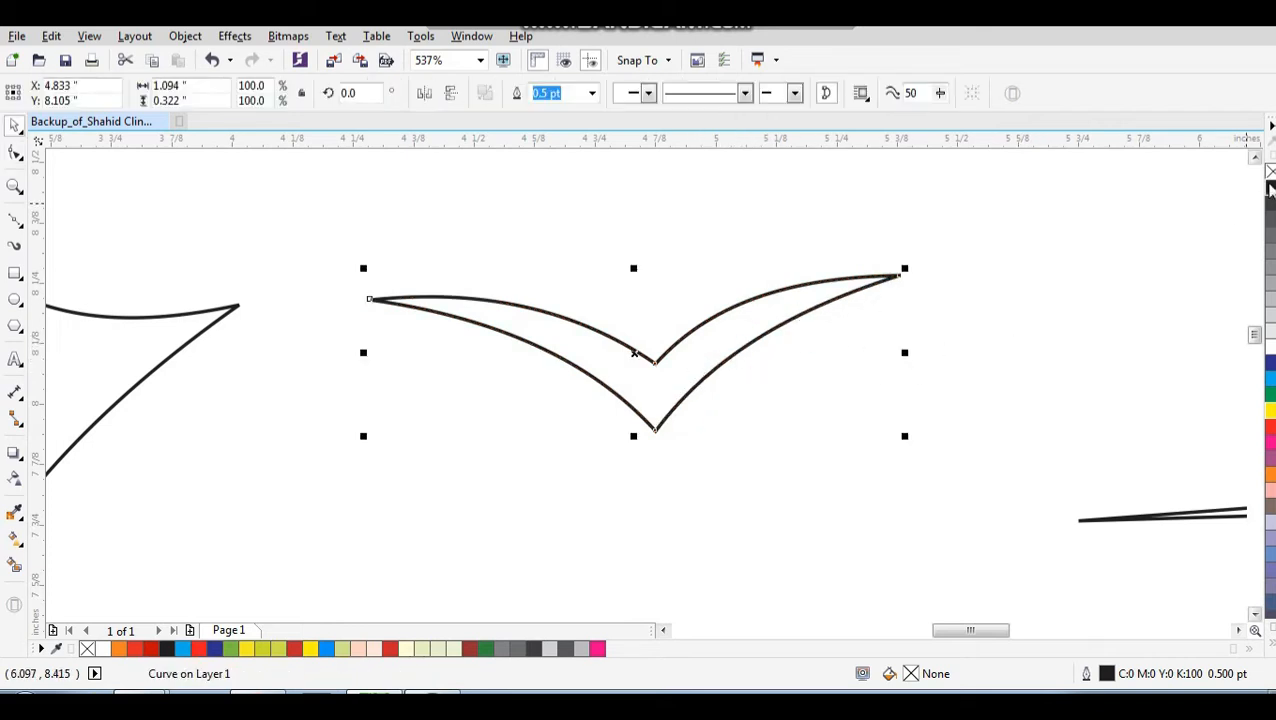
pyautogui.click(1268, 192)
pyautogui.rightClick(1270, 173)
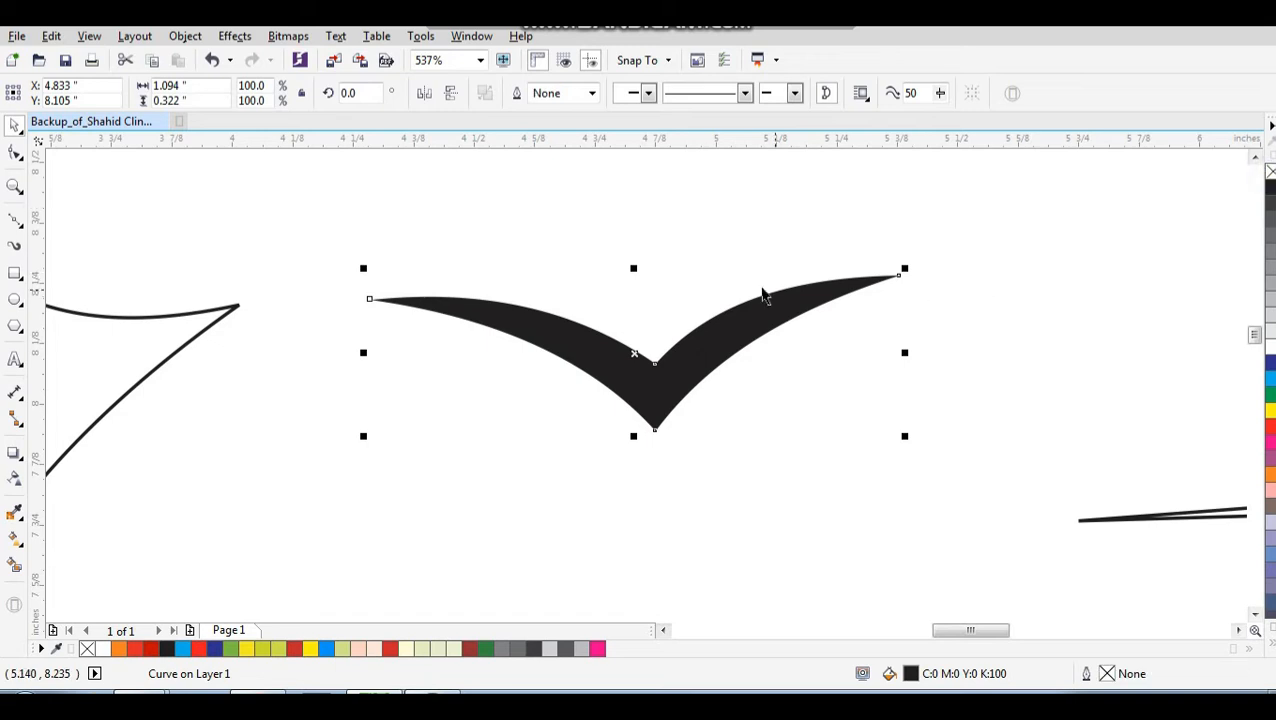
# Add two bird copies inside the circle: a smaller one between the lower slits and one about 1.17 by 0.34 inches near the lower left
pyautogui.scroll(-6, 763, 293)
pyautogui.moveTo(653, 236); pyautogui.dragTo(858, 438)
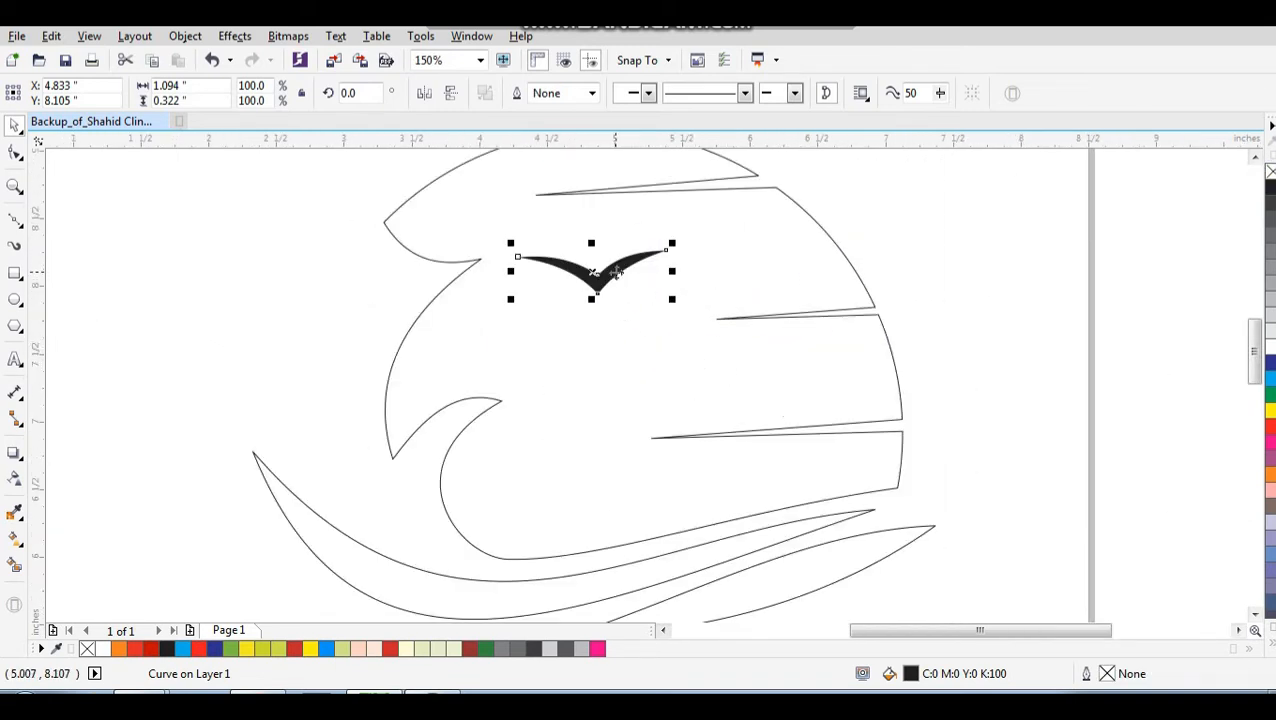
pyautogui.moveTo(617, 271); pyautogui.dragTo(598, 474)
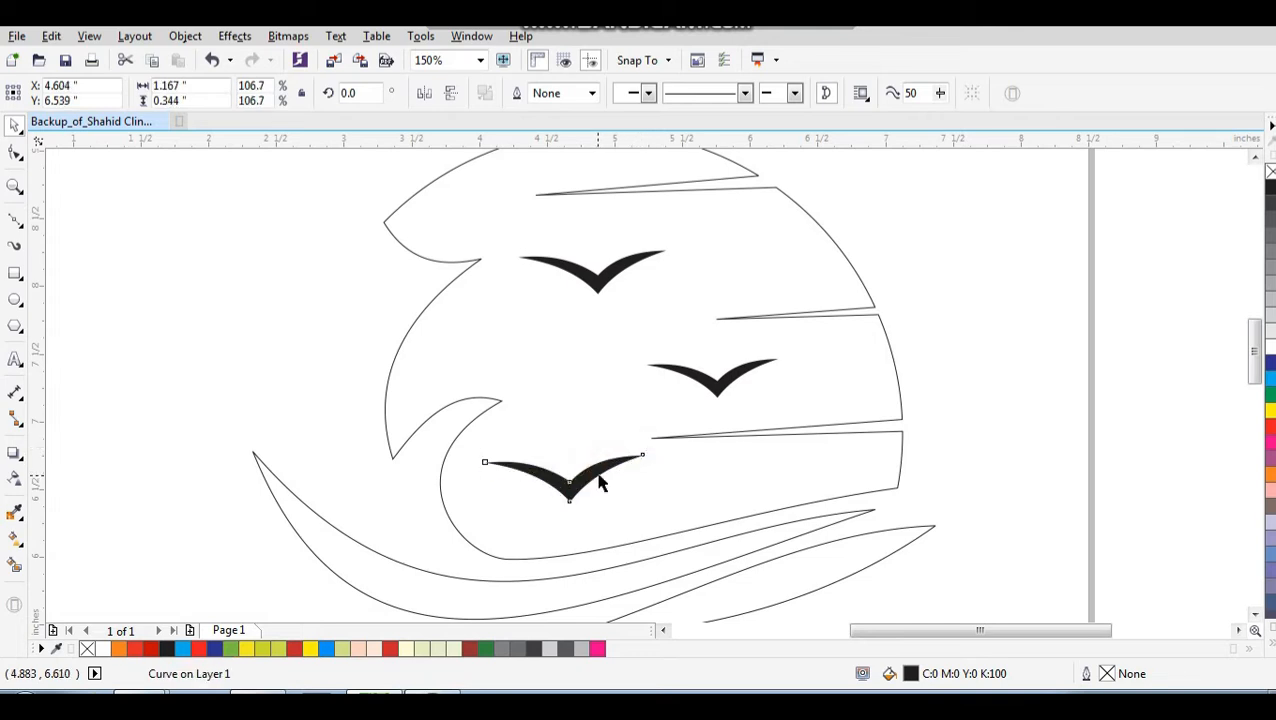
pyautogui.click(900, 328)
pyautogui.scroll(-1, 623, 323)
pyautogui.moveTo(841, 194); pyautogui.dragTo(460, 518)
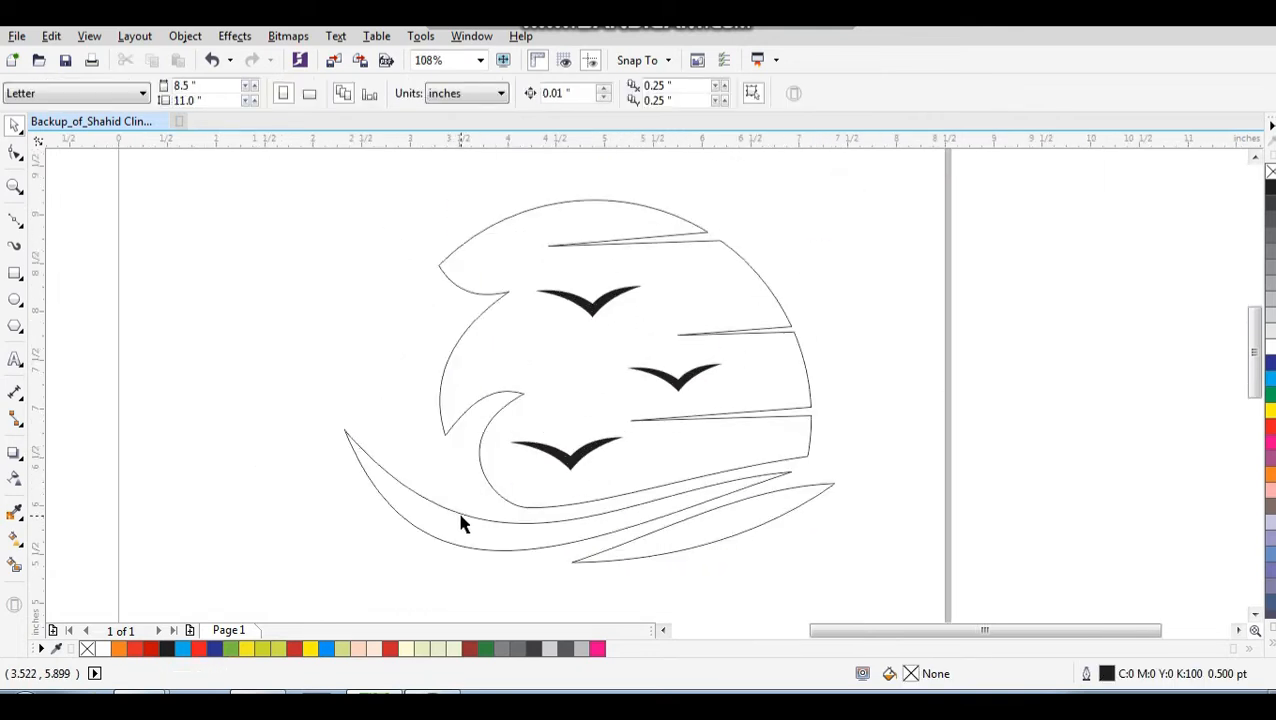
# Fill the trimmed circle shape with red (C:0 M:100 Y:100 K:0)
pyautogui.click(729, 300)
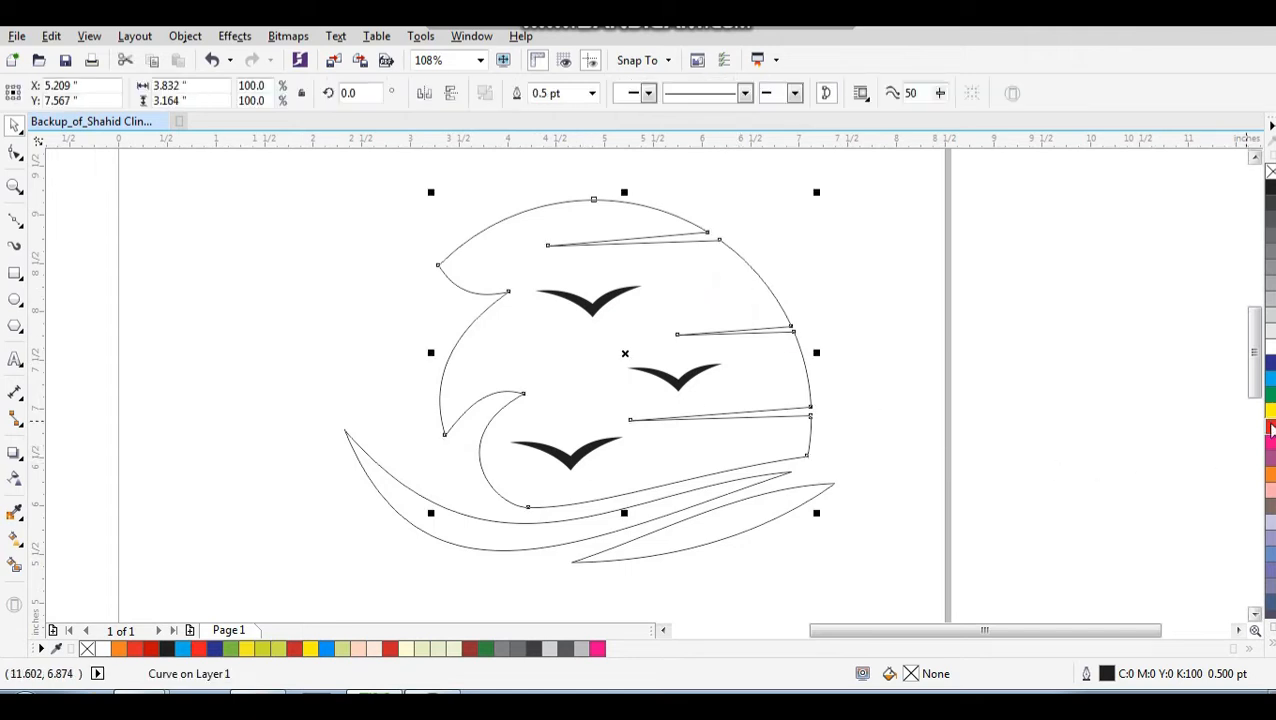
pyautogui.click(1270, 427)
pyautogui.click(897, 343)
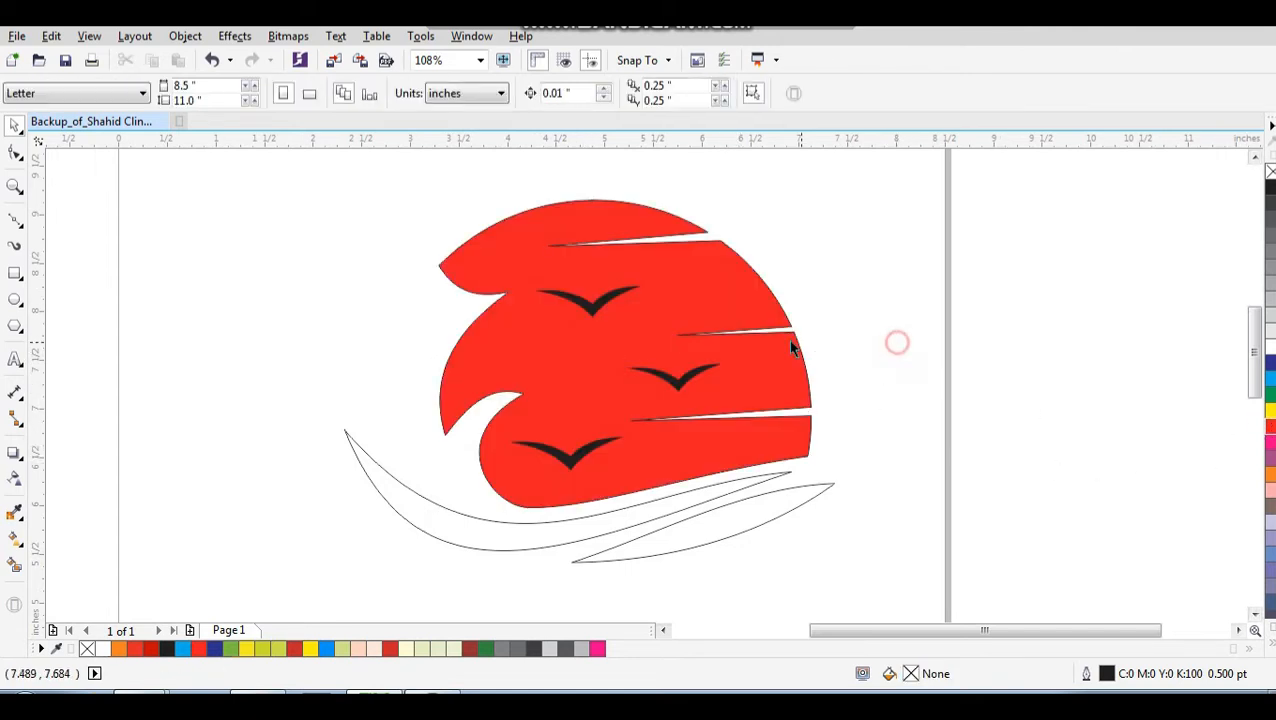
# Apply a red-to-yellow fountain fill to the trimmed circle and change it to an elliptical gradient
pyautogui.click(716, 311)
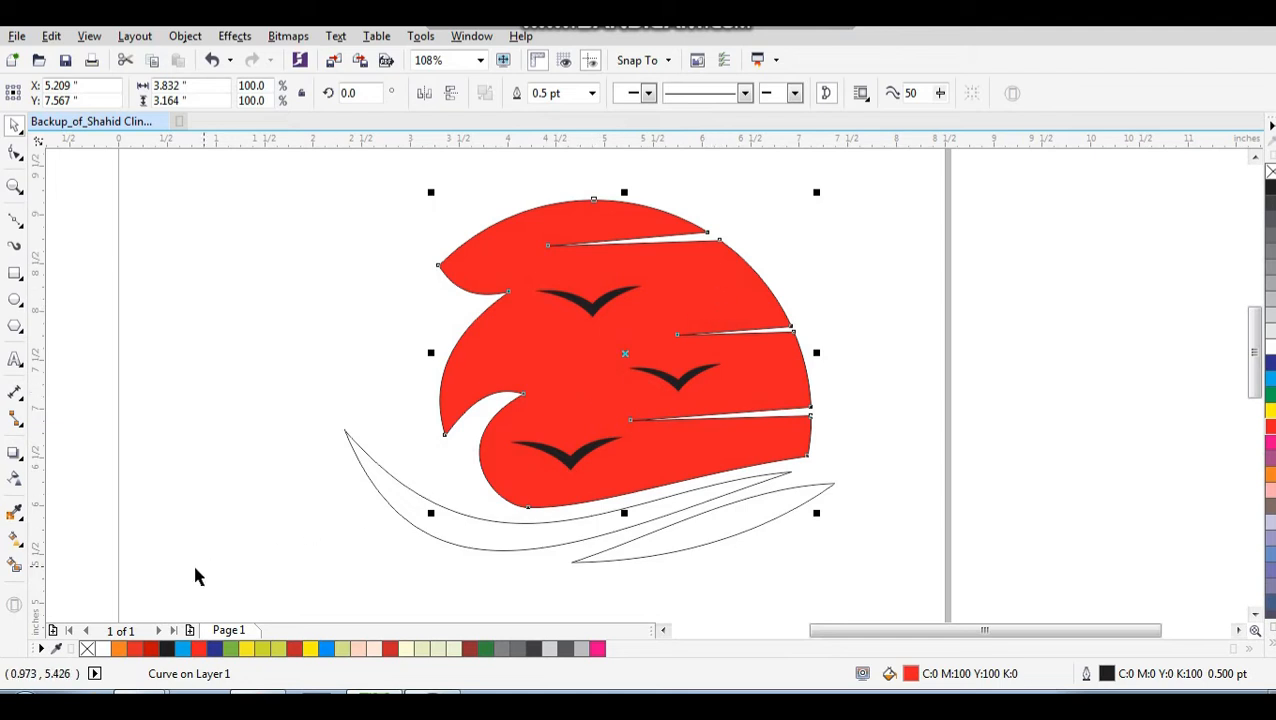
pyautogui.click(15, 565)
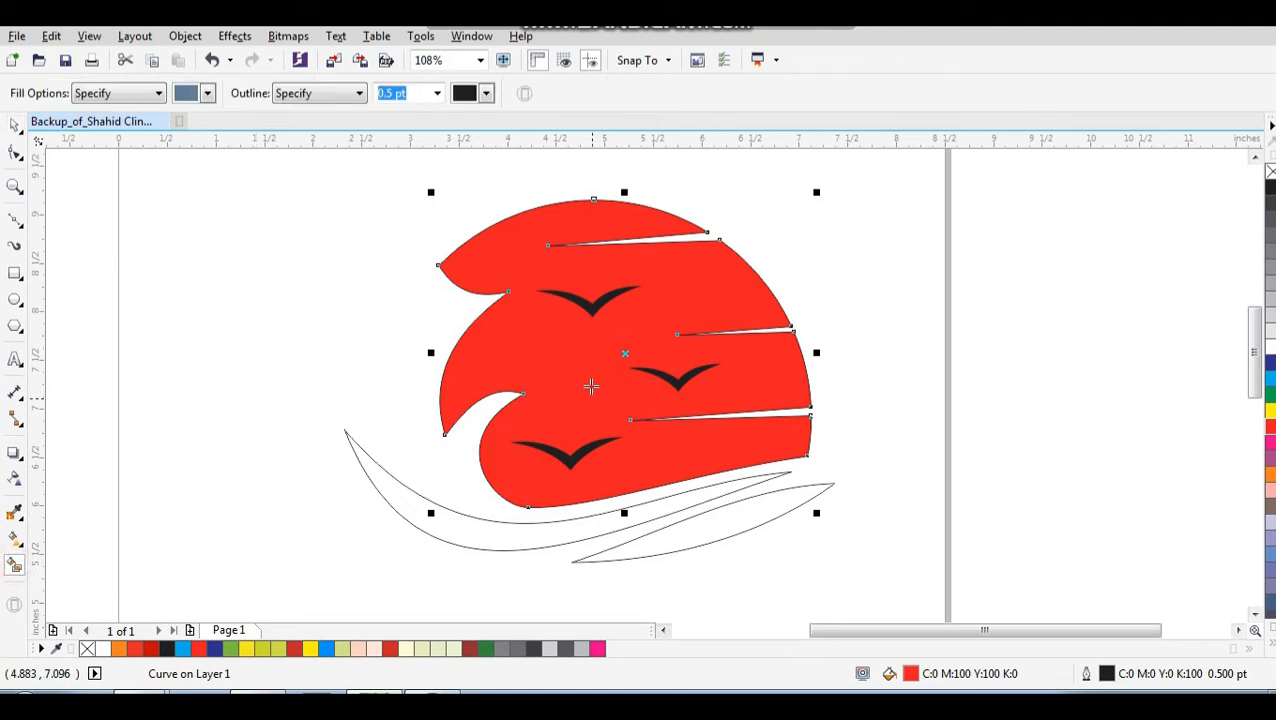
pyautogui.click(15, 540)
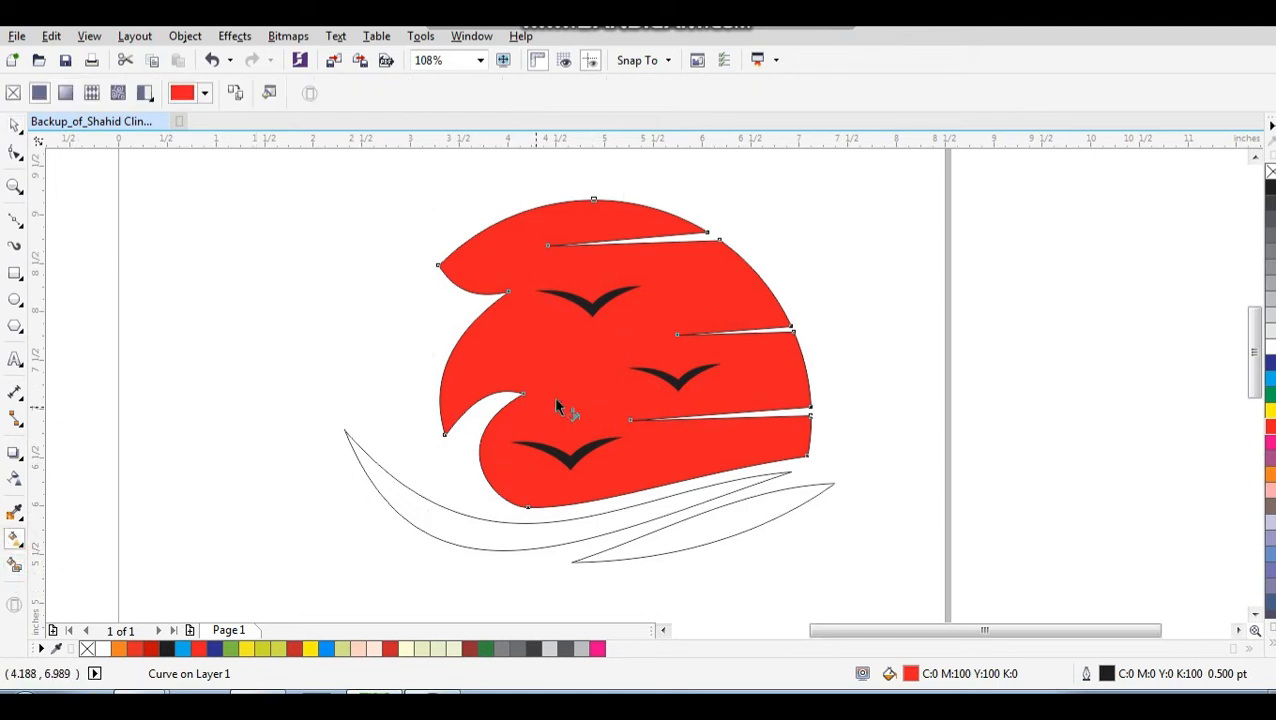
pyautogui.moveTo(630, 352); pyautogui.dragTo(571, 400)
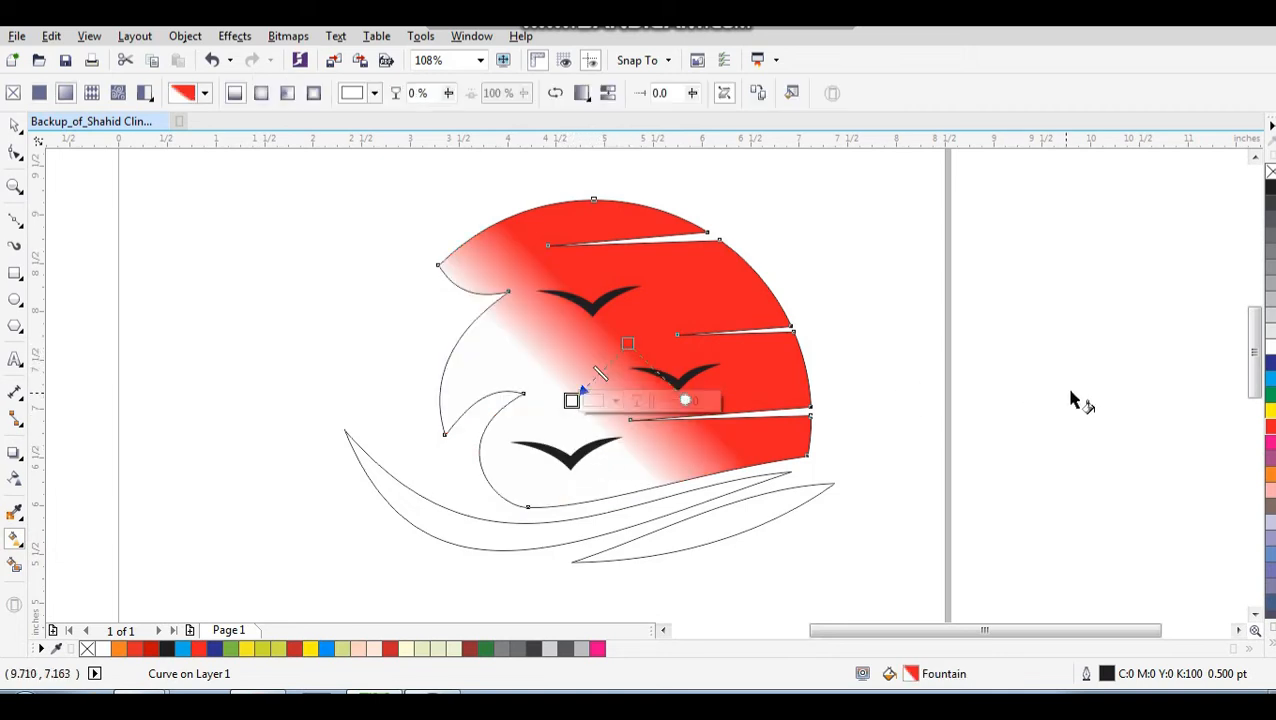
pyautogui.moveTo(1268, 418); pyautogui.dragTo(572, 401)
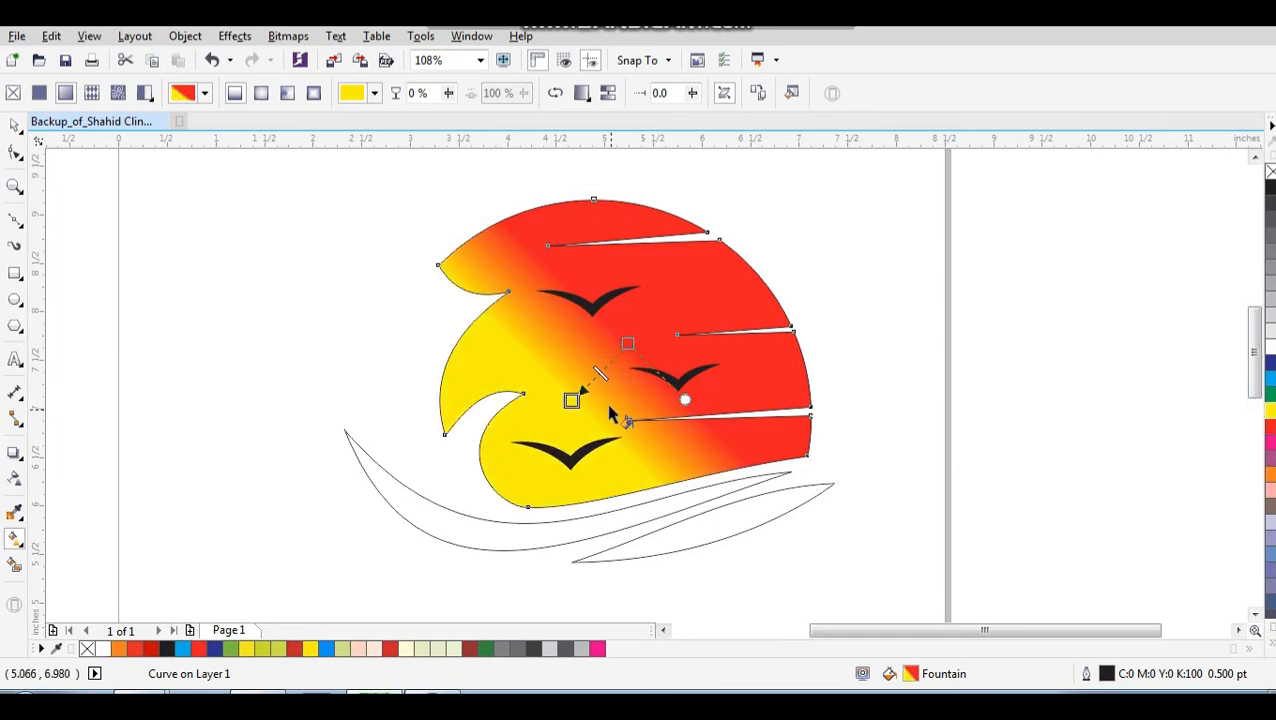
pyautogui.moveTo(571, 400); pyautogui.dragTo(560, 421)
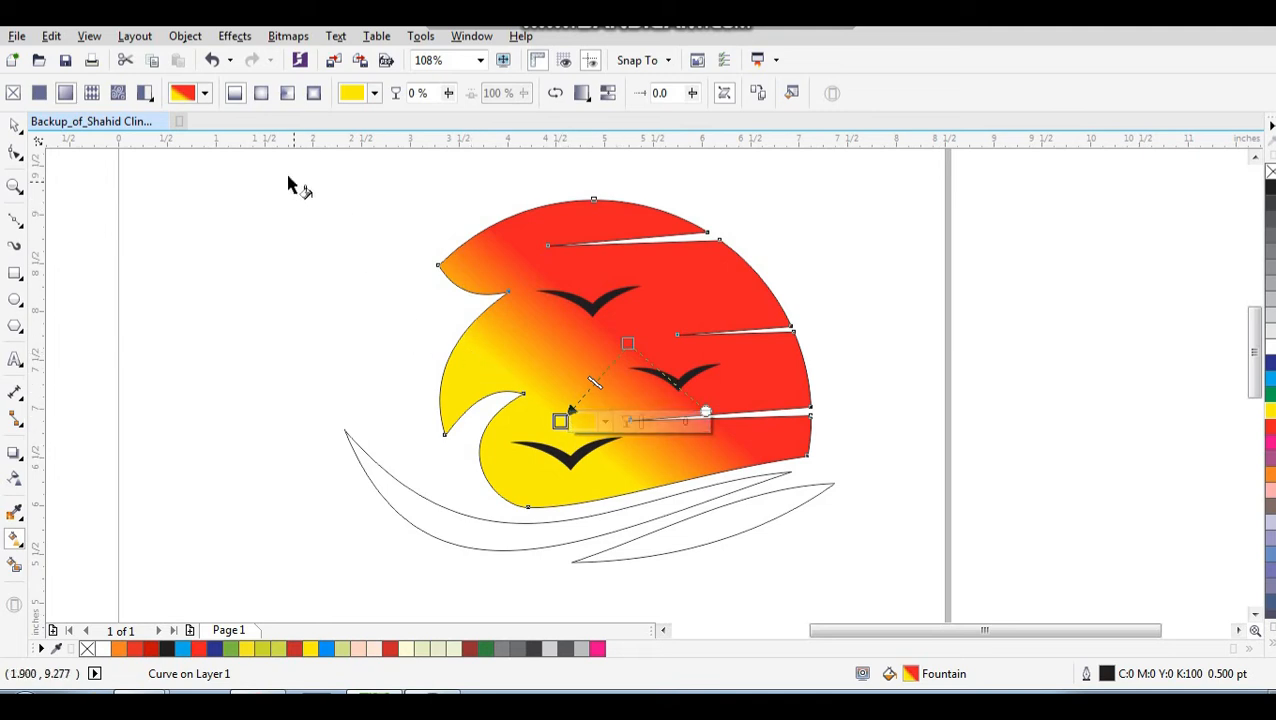
pyautogui.click(260, 93)
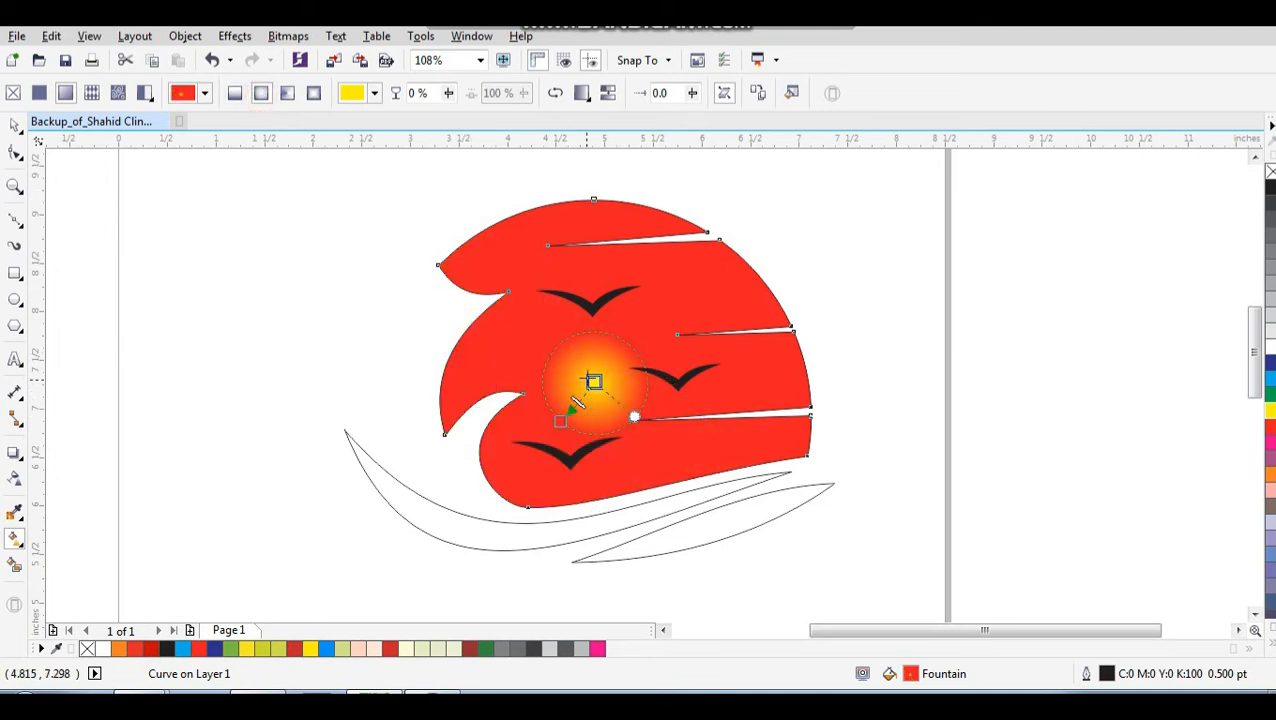
pyautogui.moveTo(594, 381); pyautogui.dragTo(571, 397)
pyautogui.hotkey('ctrl', 'z')
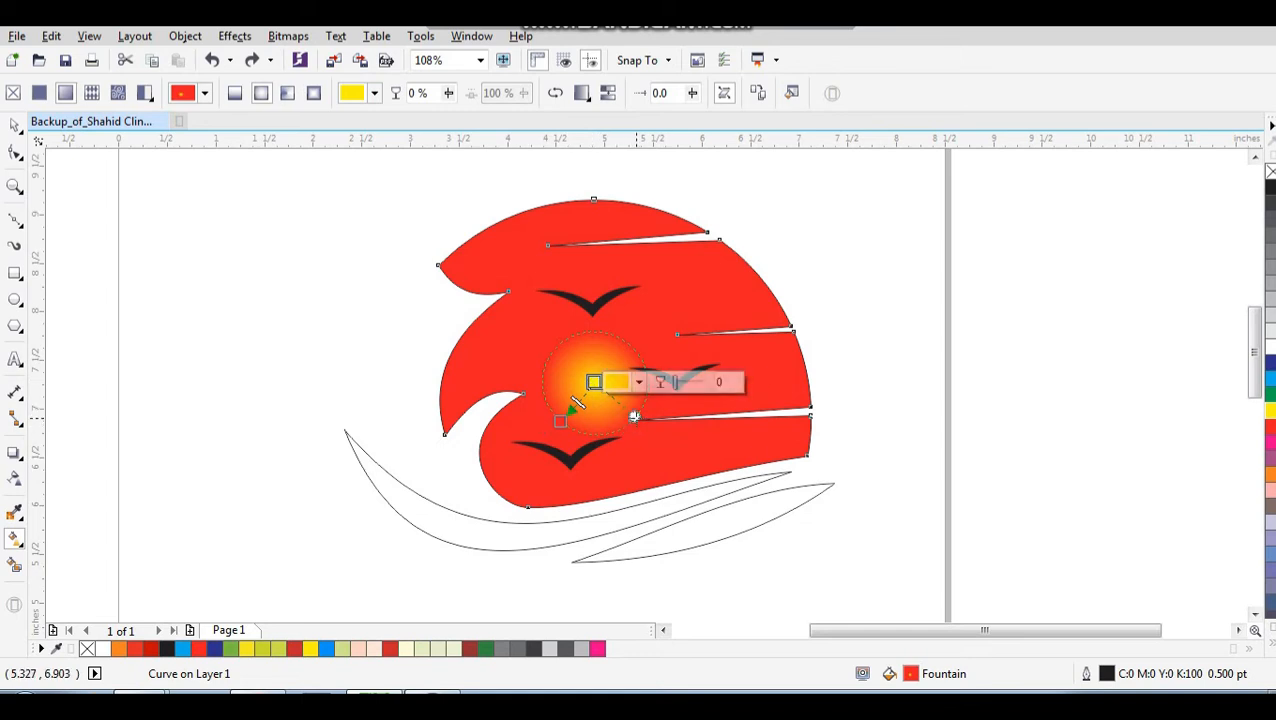
pyautogui.moveTo(634, 416); pyautogui.dragTo(650, 436)
pyautogui.hotkey('ctrl', 'z')
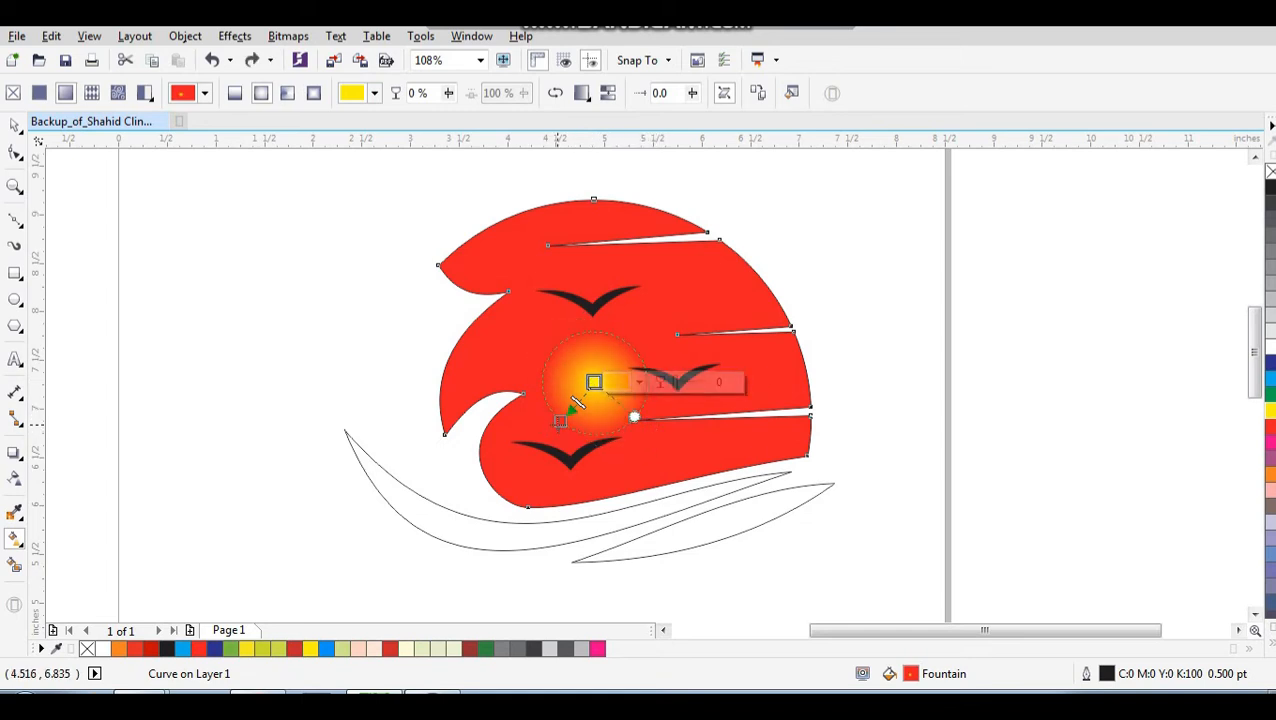
# Enlarge the elliptical gradient to span most of the circle shape and move its yellow center slightly down and left, above the lowest bird
pyautogui.moveTo(560, 421); pyautogui.dragTo(491, 484)
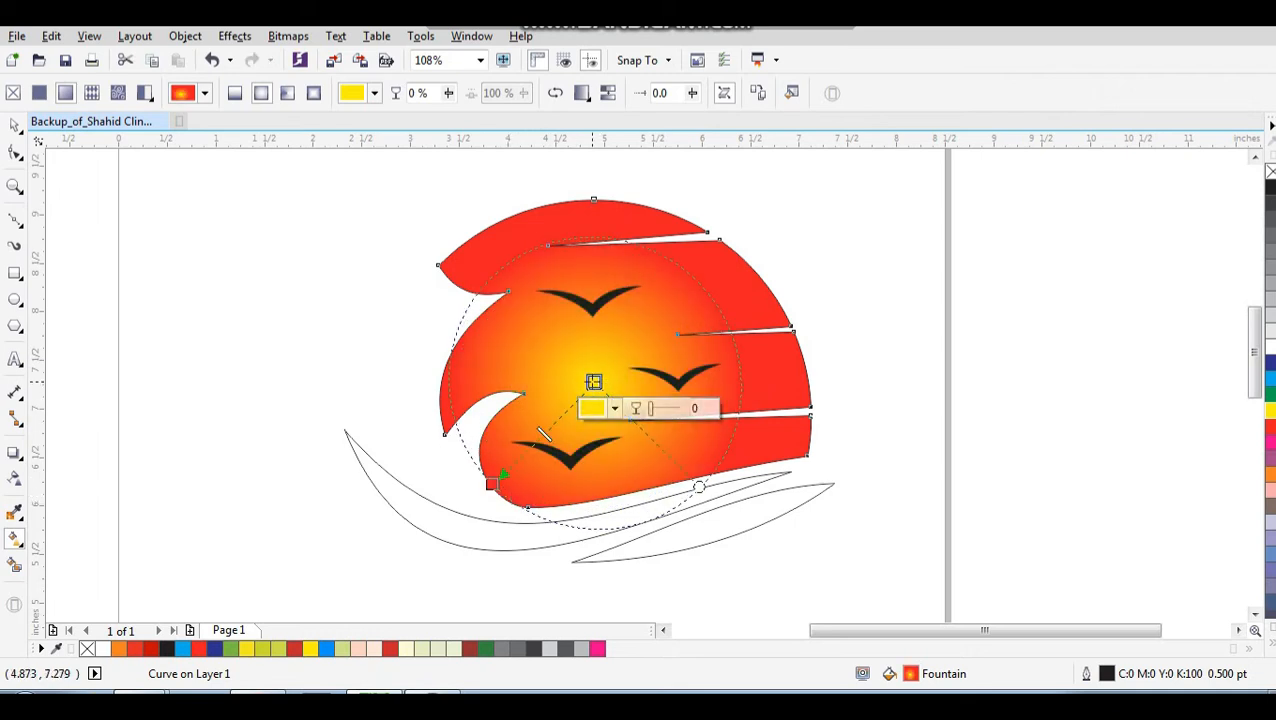
pyautogui.moveTo(594, 382); pyautogui.dragTo(567, 404)
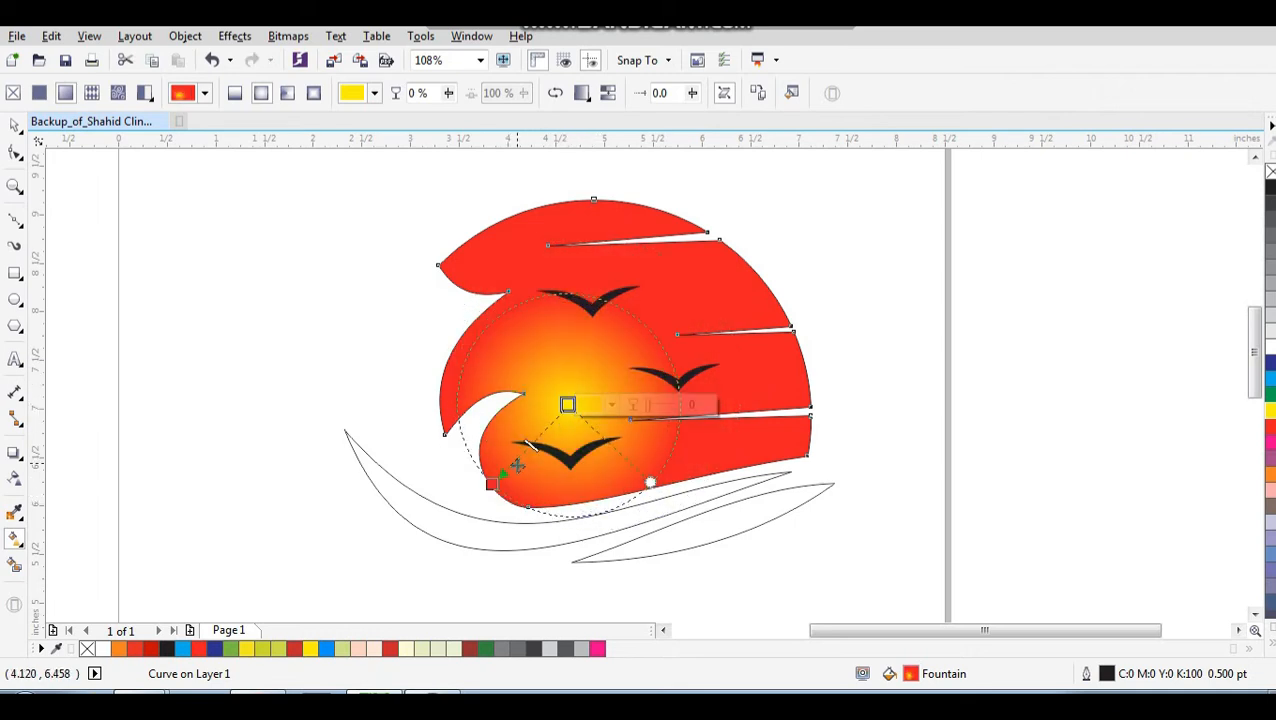
pyautogui.moveTo(490, 484); pyautogui.dragTo(440, 543)
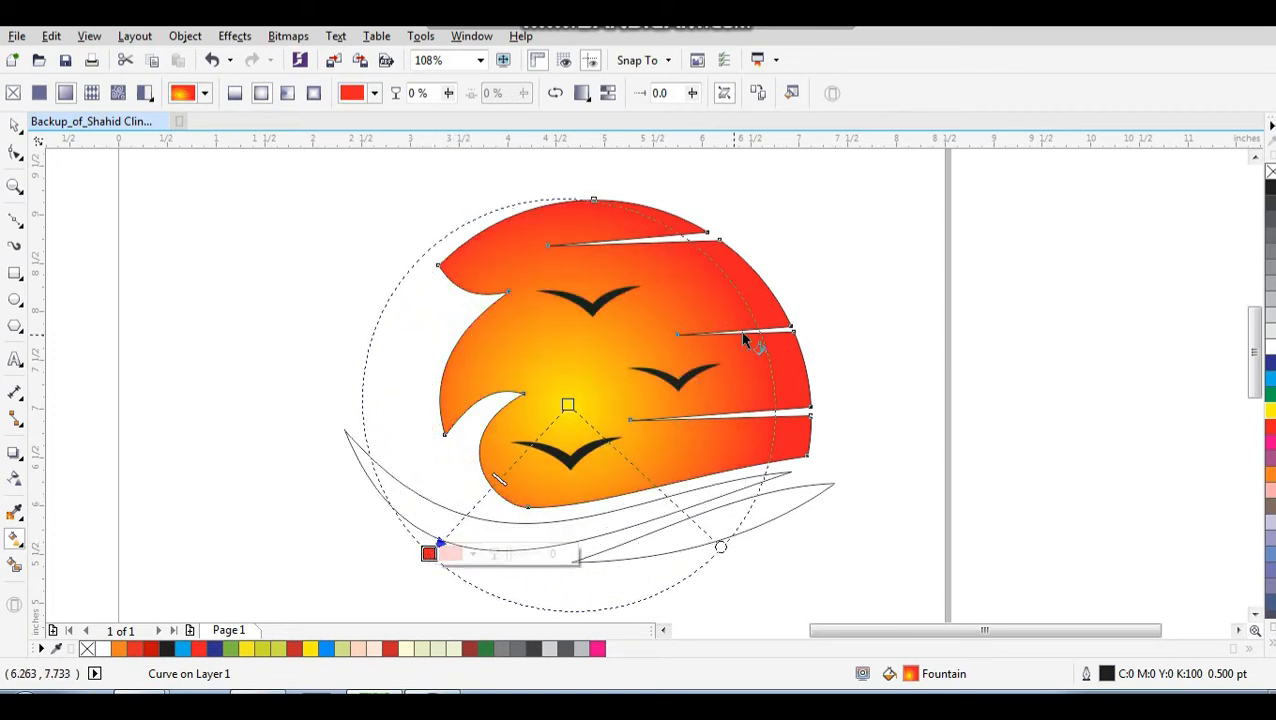
pyautogui.press('space')
pyautogui.click(867, 264)
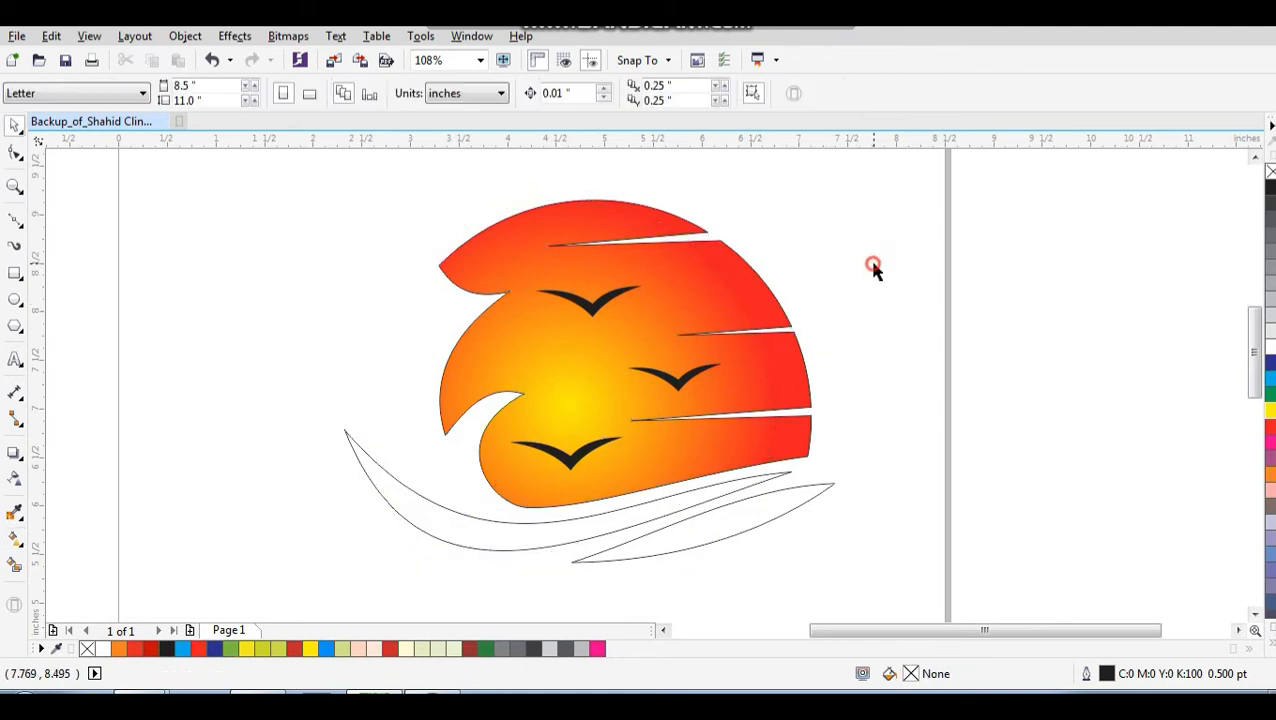
# Fill both swooshes beneath the circle with cyan (C:100 M:0 Y:0 K:0)
pyautogui.click(597, 535)
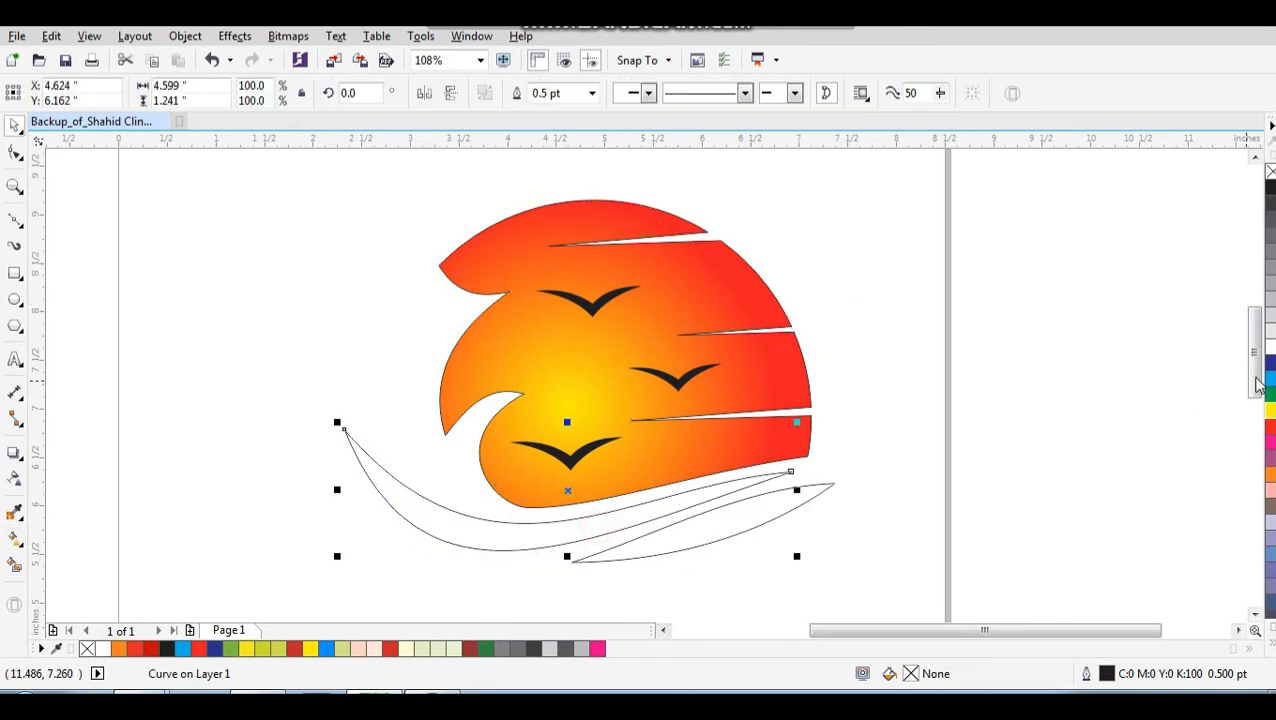
pyautogui.click(1269, 378)
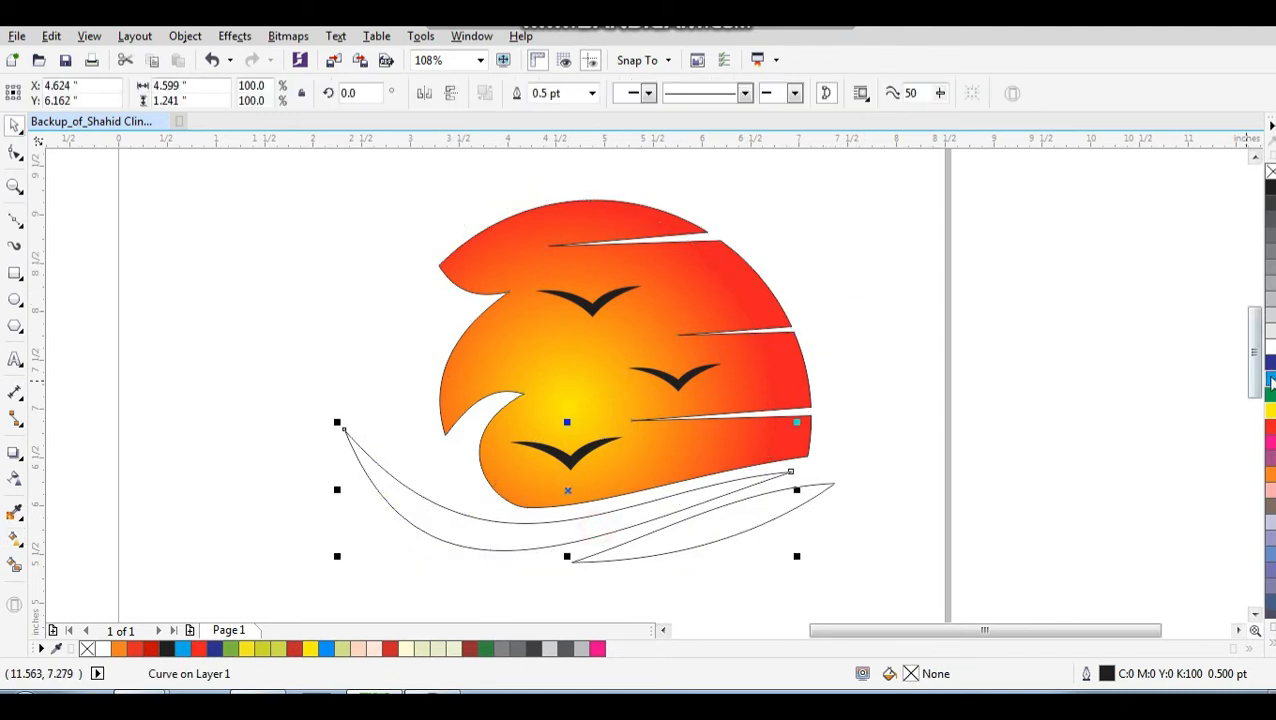
pyautogui.click(777, 516)
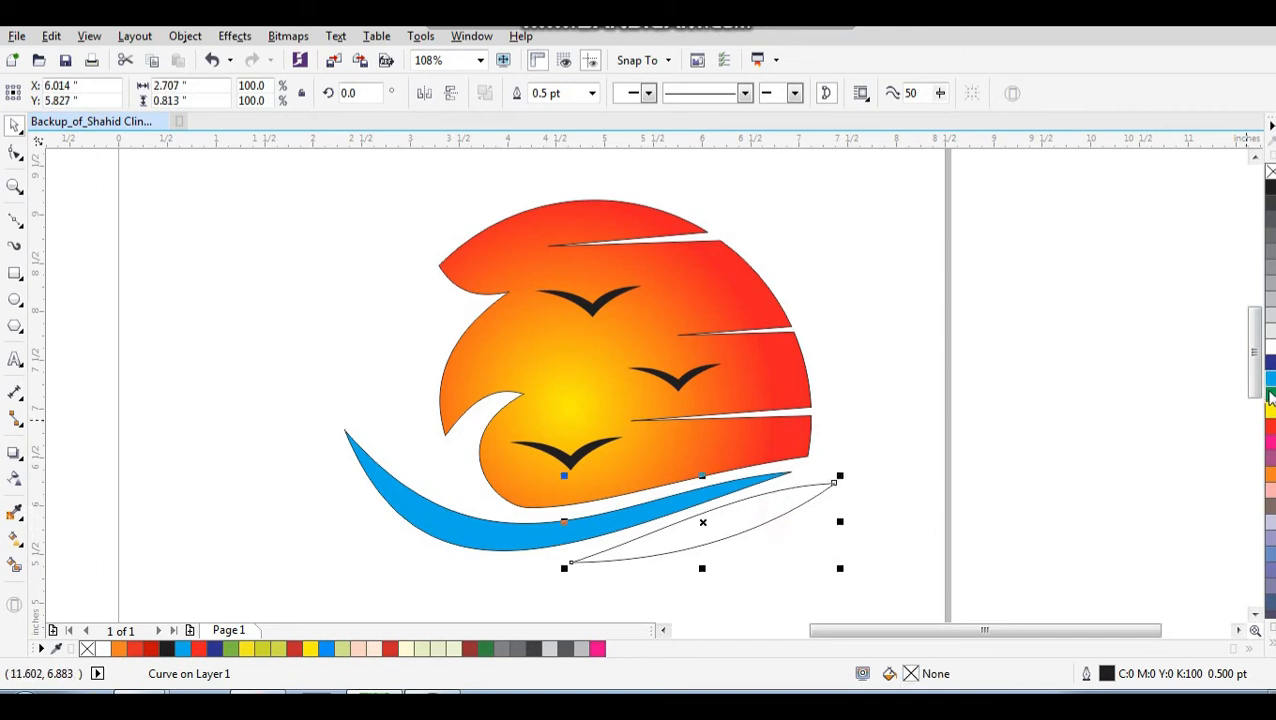
pyautogui.click(1269, 381)
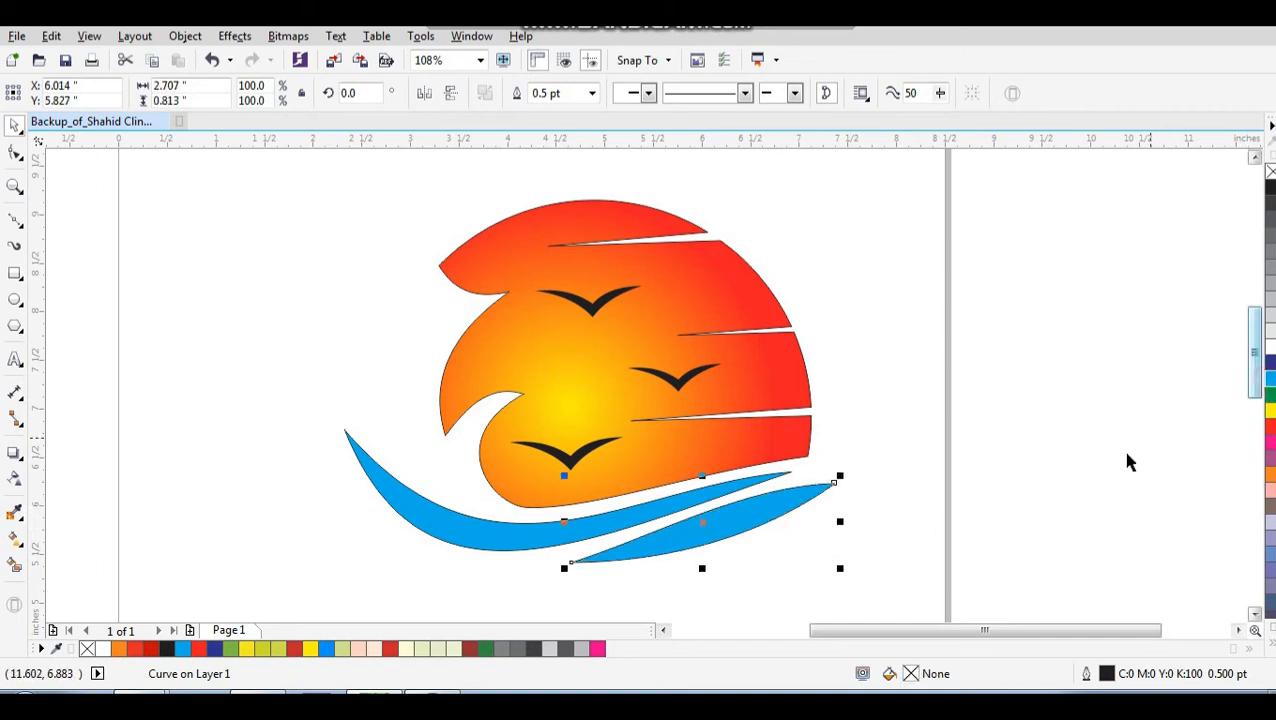
# Lighten the short lower-right swoosh's fill to C:50 M:0 Y:0 K:0
pyautogui.doubleClick(910, 675)
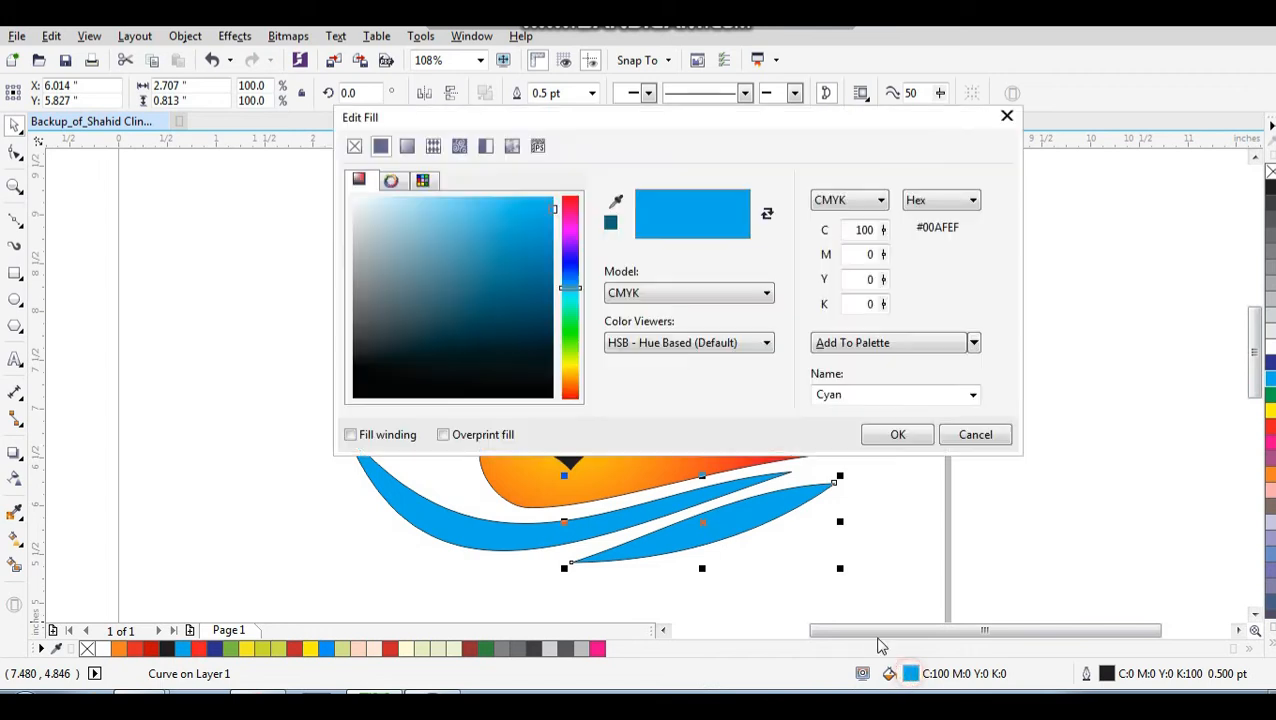
pyautogui.doubleClick(856, 231)
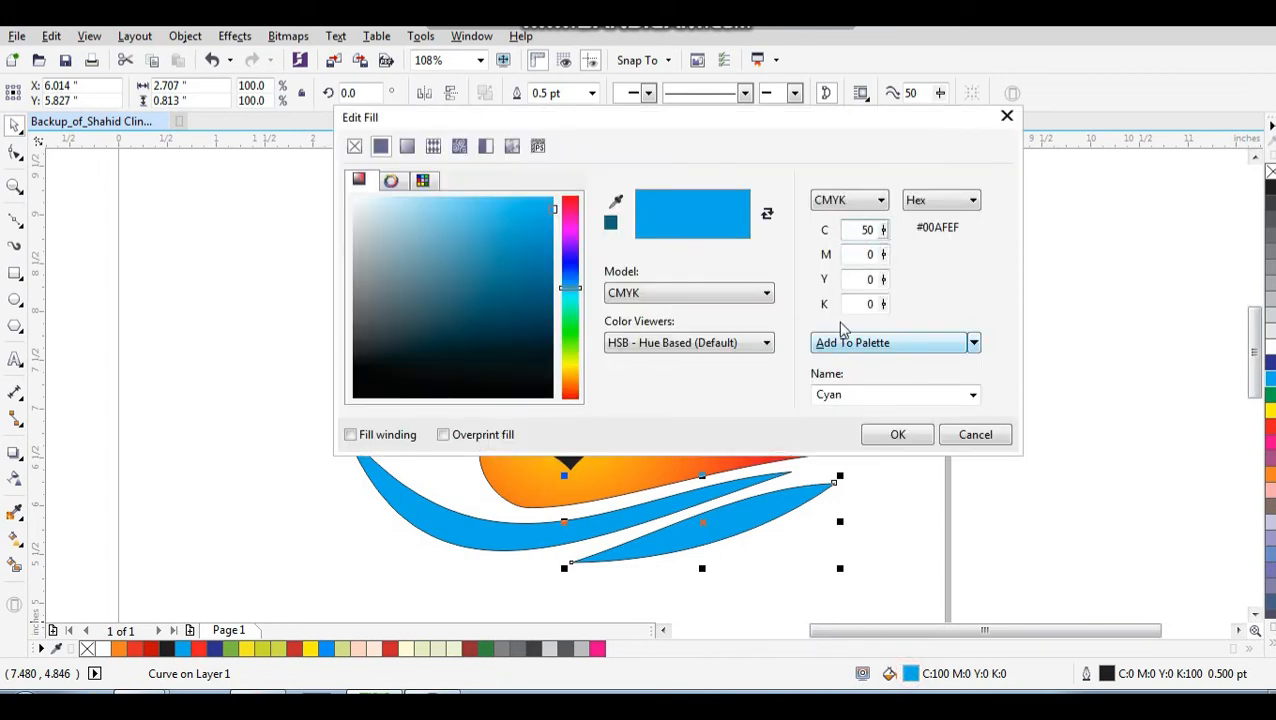
pyautogui.click(893, 434)
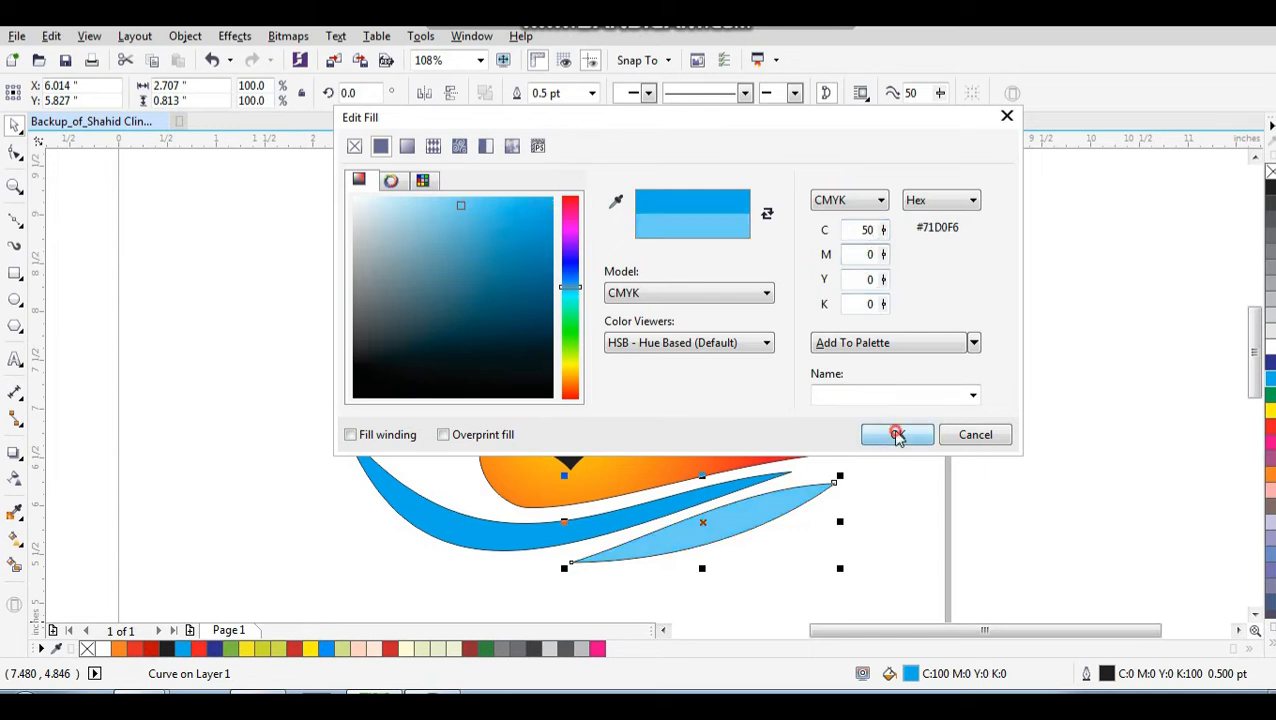
pyautogui.click(923, 407)
# Remove the outlines from the circle, birds and swooshes
pyautogui.moveTo(897, 188); pyautogui.dragTo(339, 594)
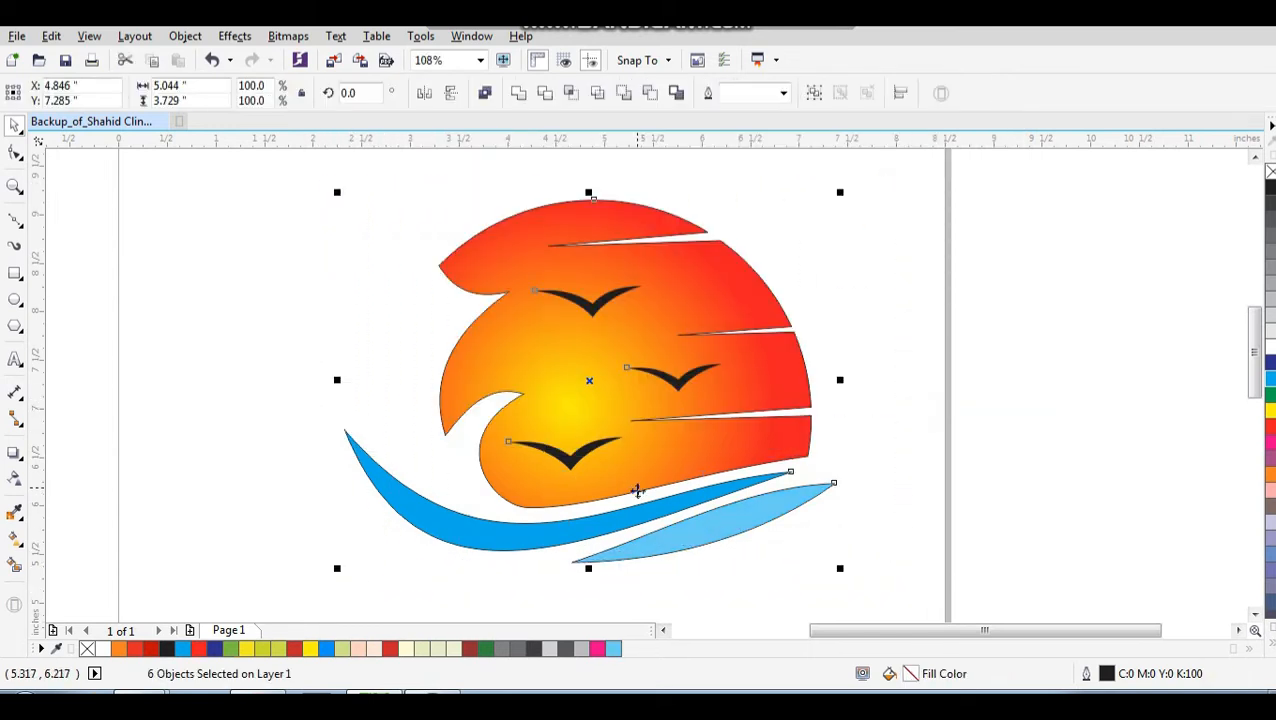
pyautogui.rightClick(1270, 172)
pyautogui.click(982, 305)
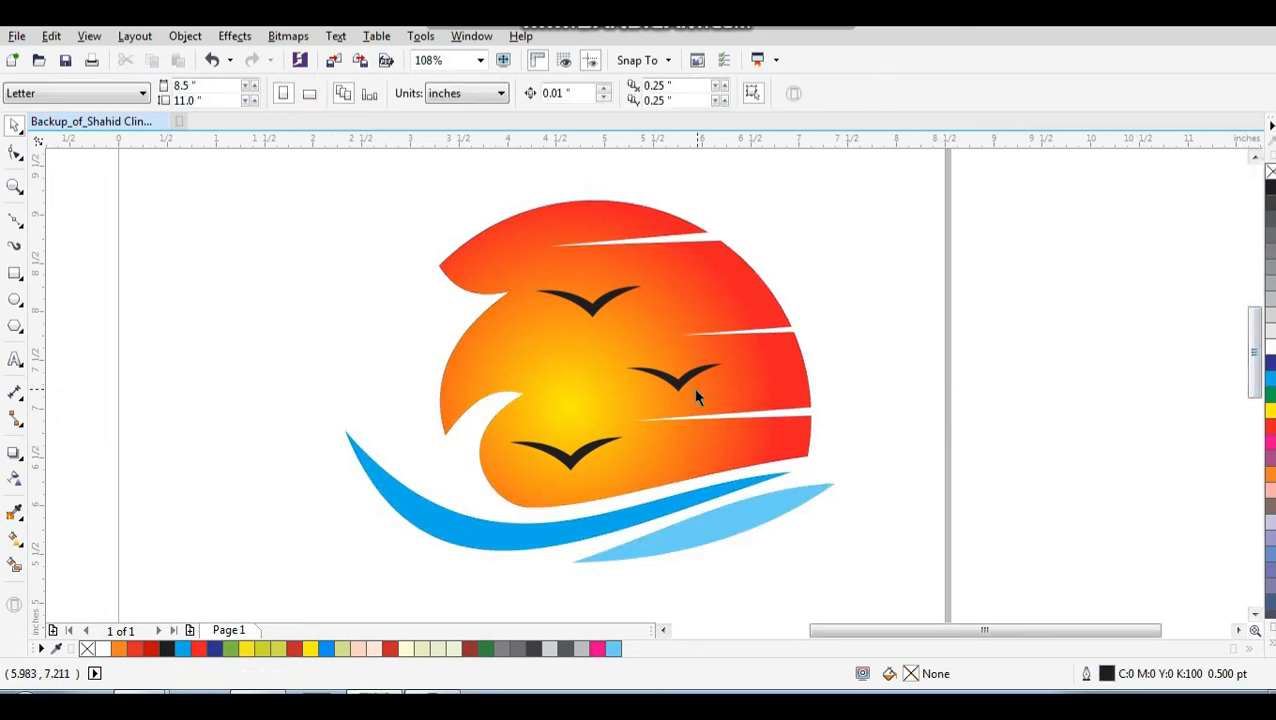
# Group all the logo objects and center the group on the page
pyautogui.scroll(-2, 699, 365)
pyautogui.moveTo(816, 268); pyautogui.dragTo(564, 507)
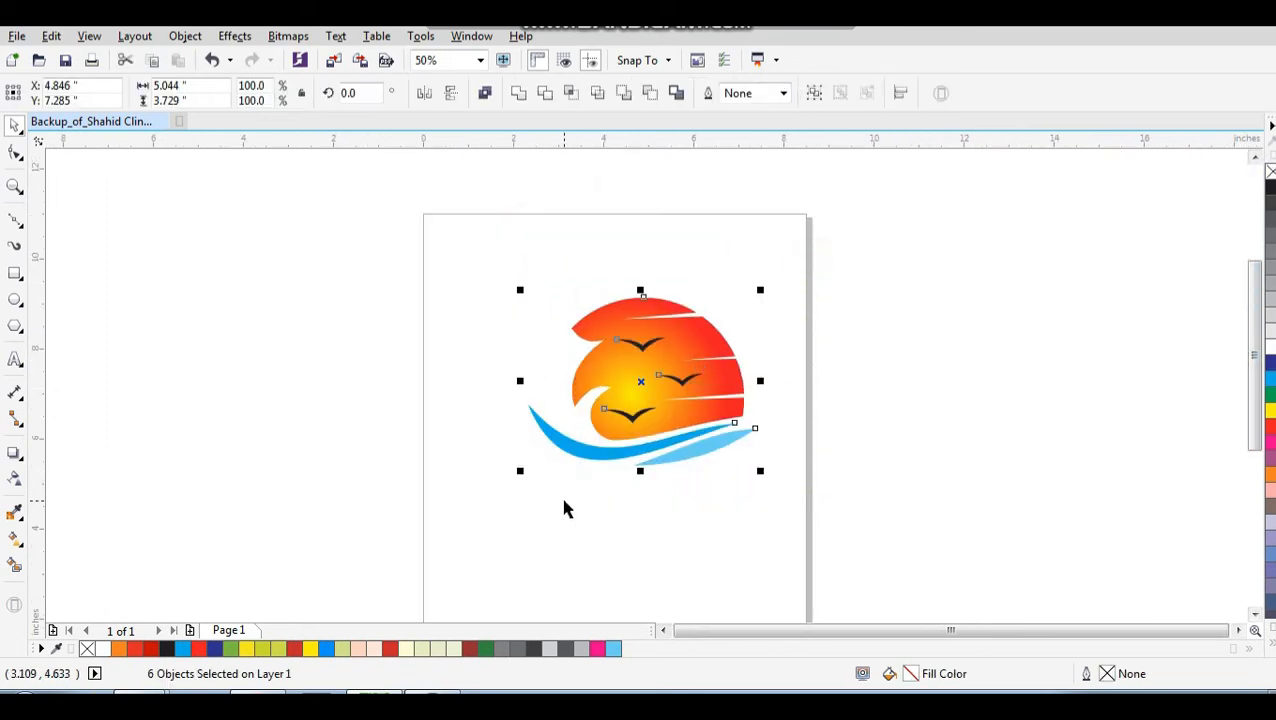
pyautogui.hotkey('ctrl', 'g')
pyautogui.click(664, 310)
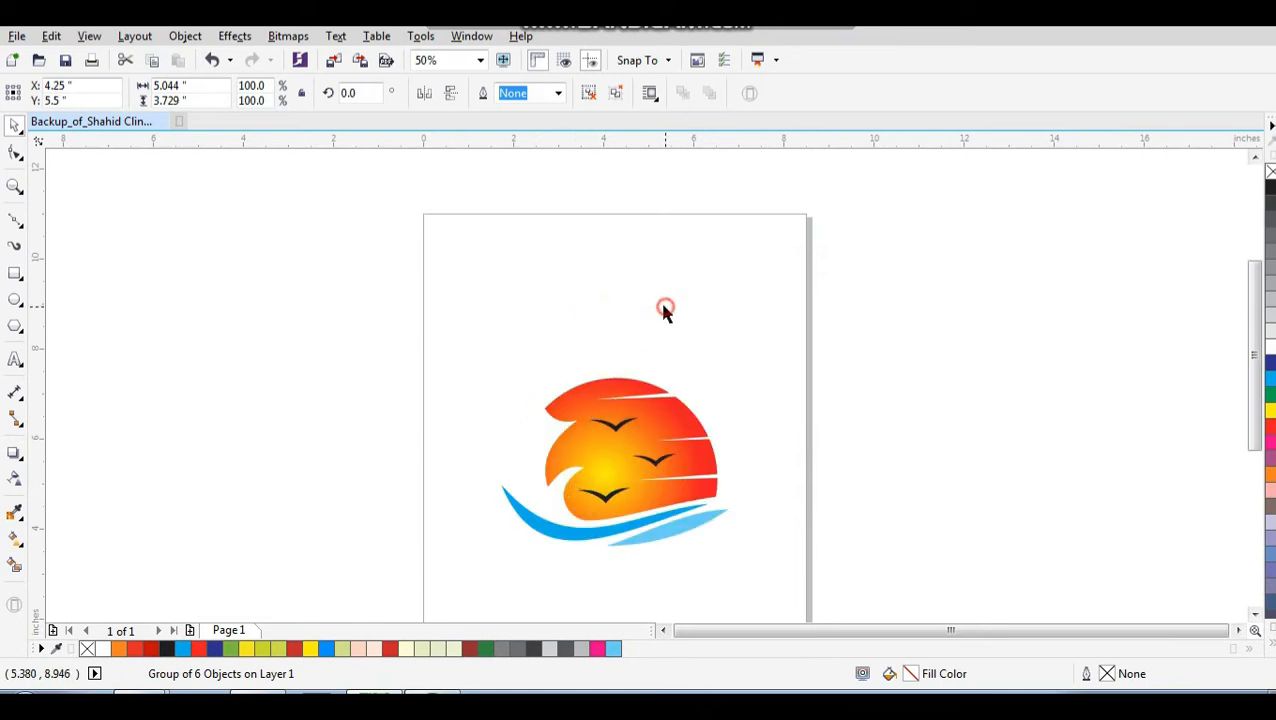
pyautogui.scroll(-2, 635, 340)
pyautogui.moveTo(512, 267); pyautogui.dragTo(726, 530)
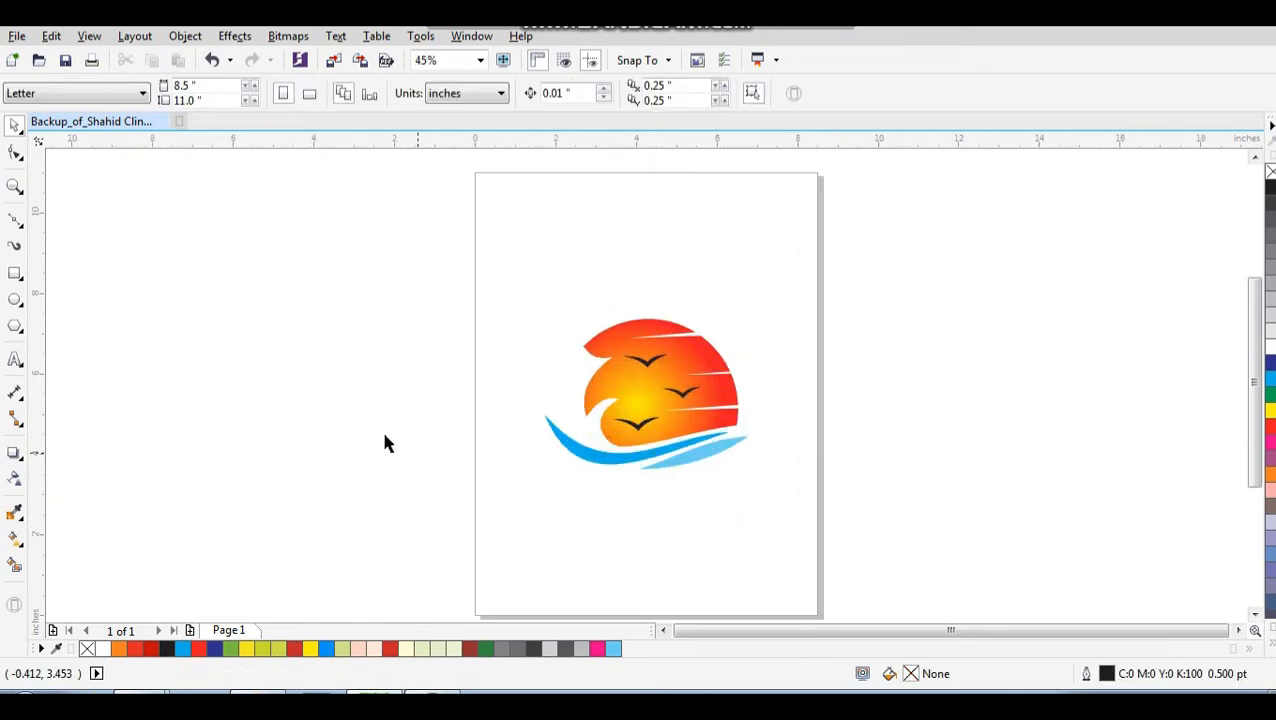
# Draw a square about 5.63 inches wide beside the page and center it on the page
pyautogui.click(15, 272)
pyautogui.moveTo(145, 270); pyautogui.dragTo(372, 496)
pyautogui.press('space')
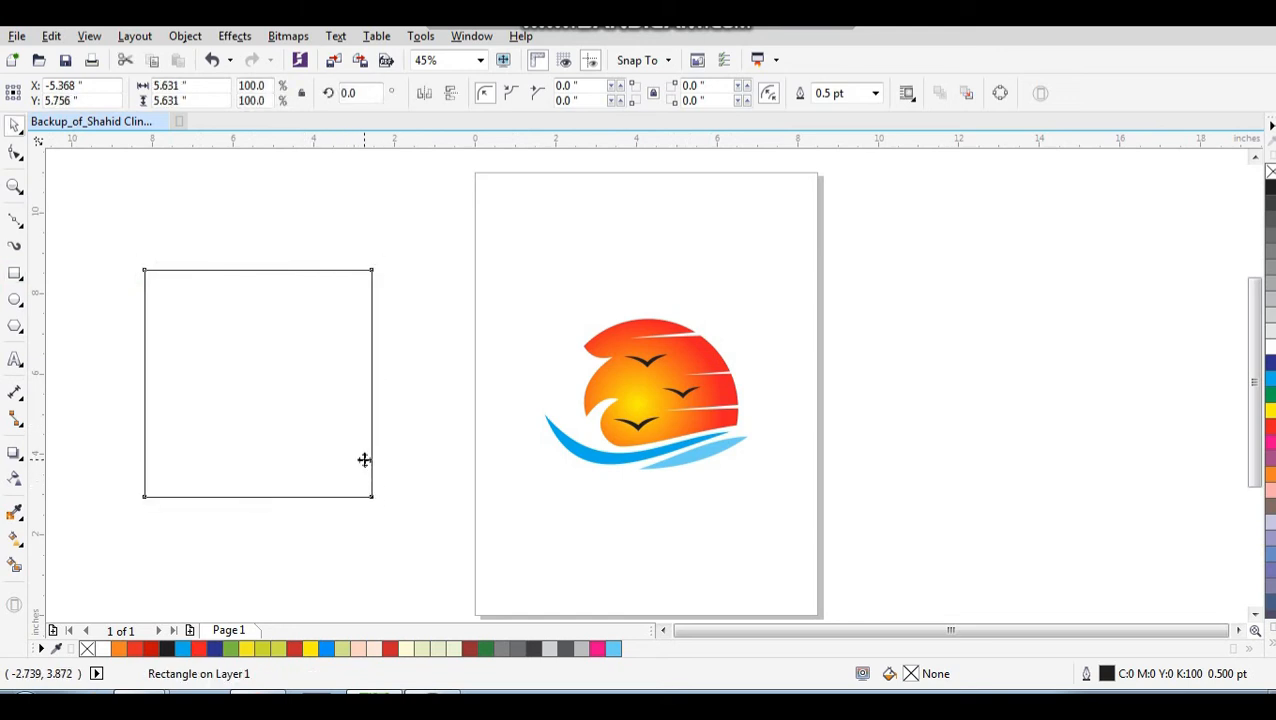
pyautogui.press('p')
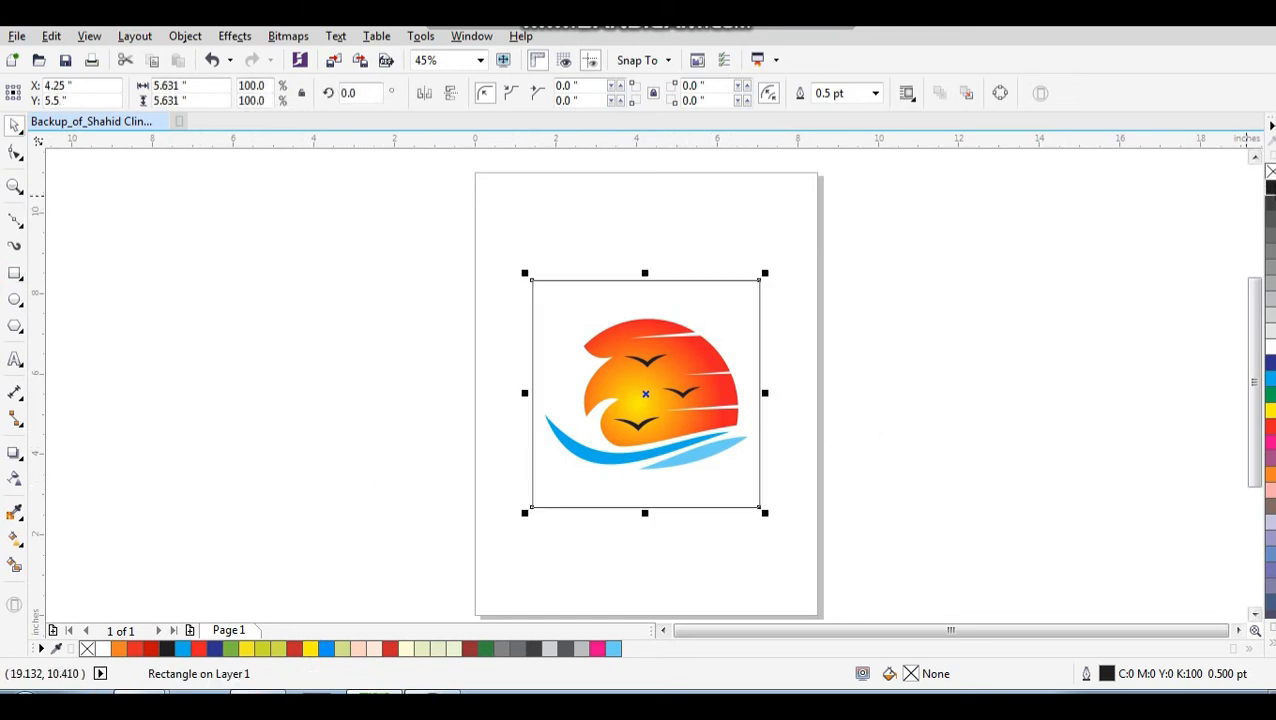
# Fill the square with black (K:100) and send it behind the logo
pyautogui.click(1269, 188)
pyautogui.click(917, 333)
pyautogui.click(740, 350)
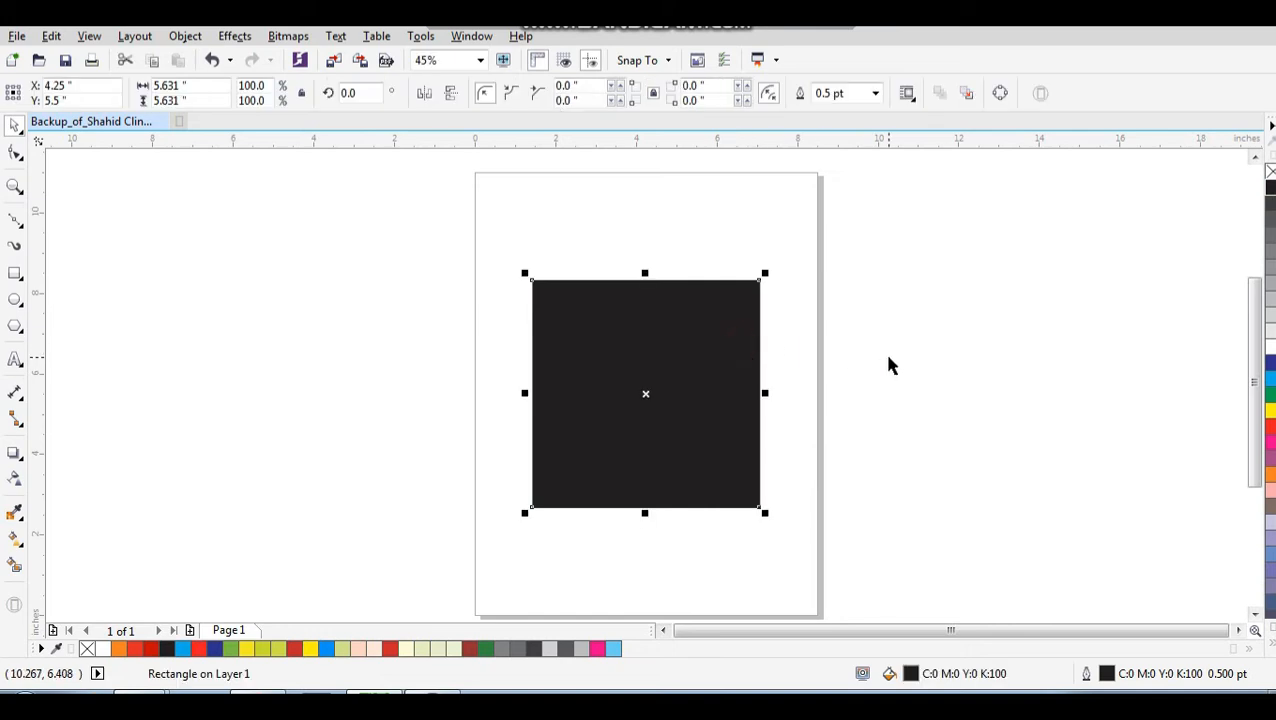
pyautogui.hotkey('shift', 'pagedown')
pyautogui.click(883, 372)
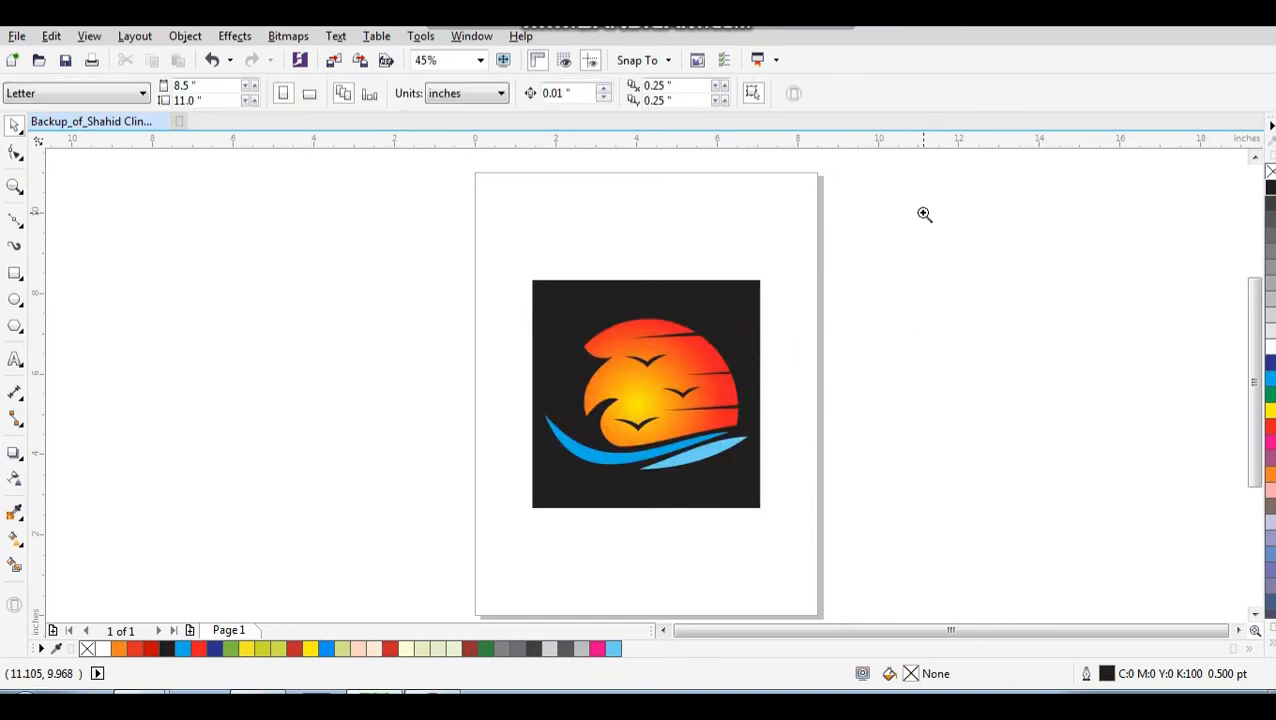
# Enlarge the black square about its center to leave a wider margin around the logo
pyautogui.moveTo(924, 214); pyautogui.dragTo(535, 515)
pyautogui.click(649, 526)
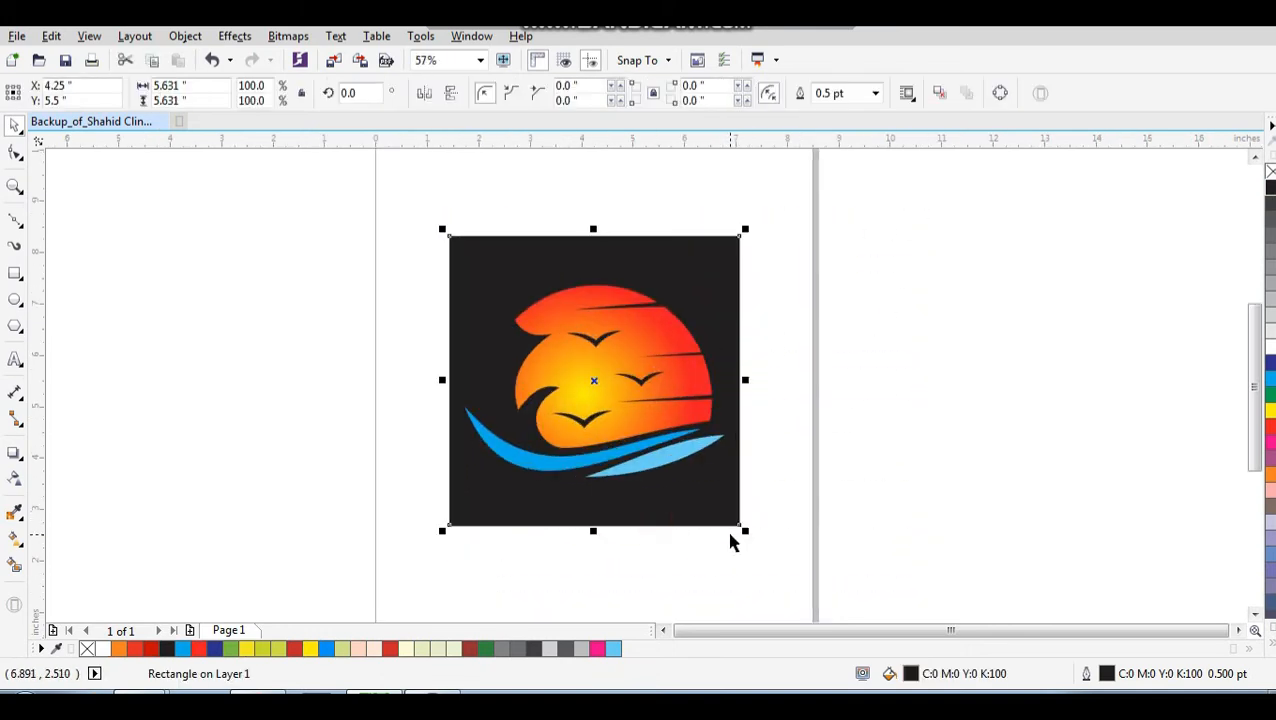
pyautogui.moveTo(745, 532); pyautogui.dragTo(790, 562)
pyautogui.click(854, 496)
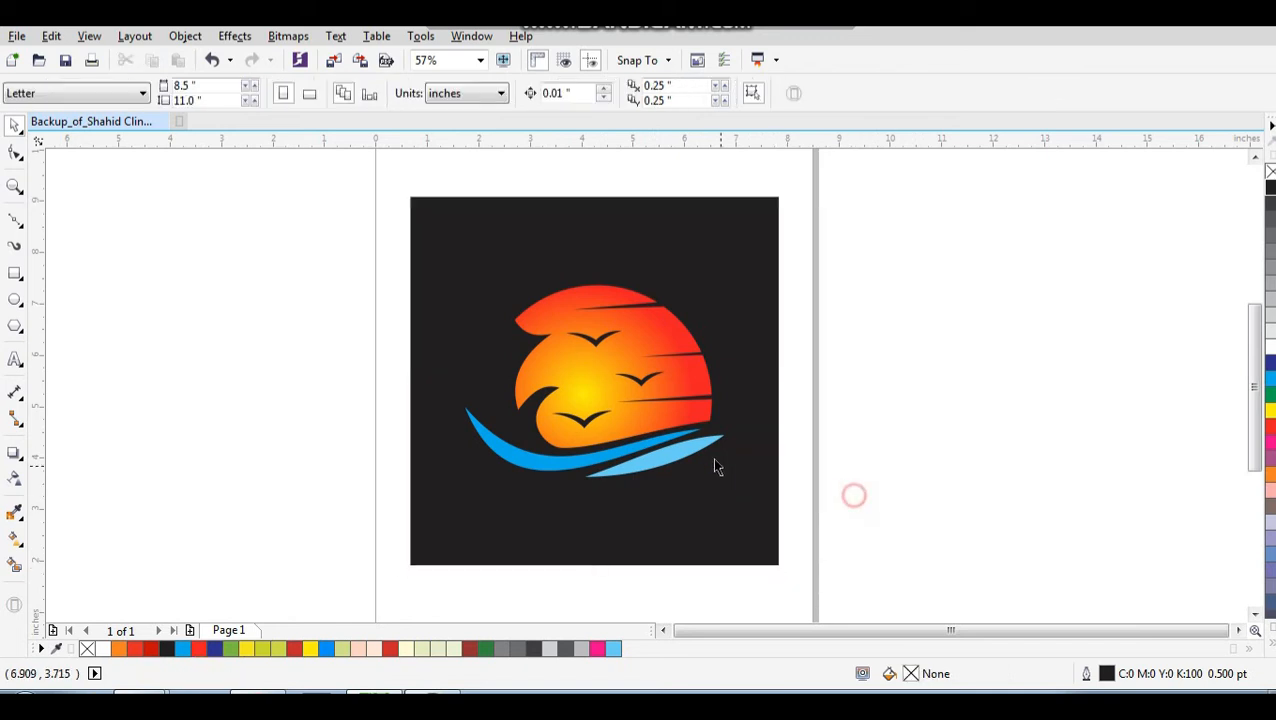
# Move the logo group straight up within the black square to leave room for text beneath
pyautogui.click(683, 410)
pyautogui.moveTo(683, 411); pyautogui.dragTo(703, 368)
pyautogui.click(830, 375)
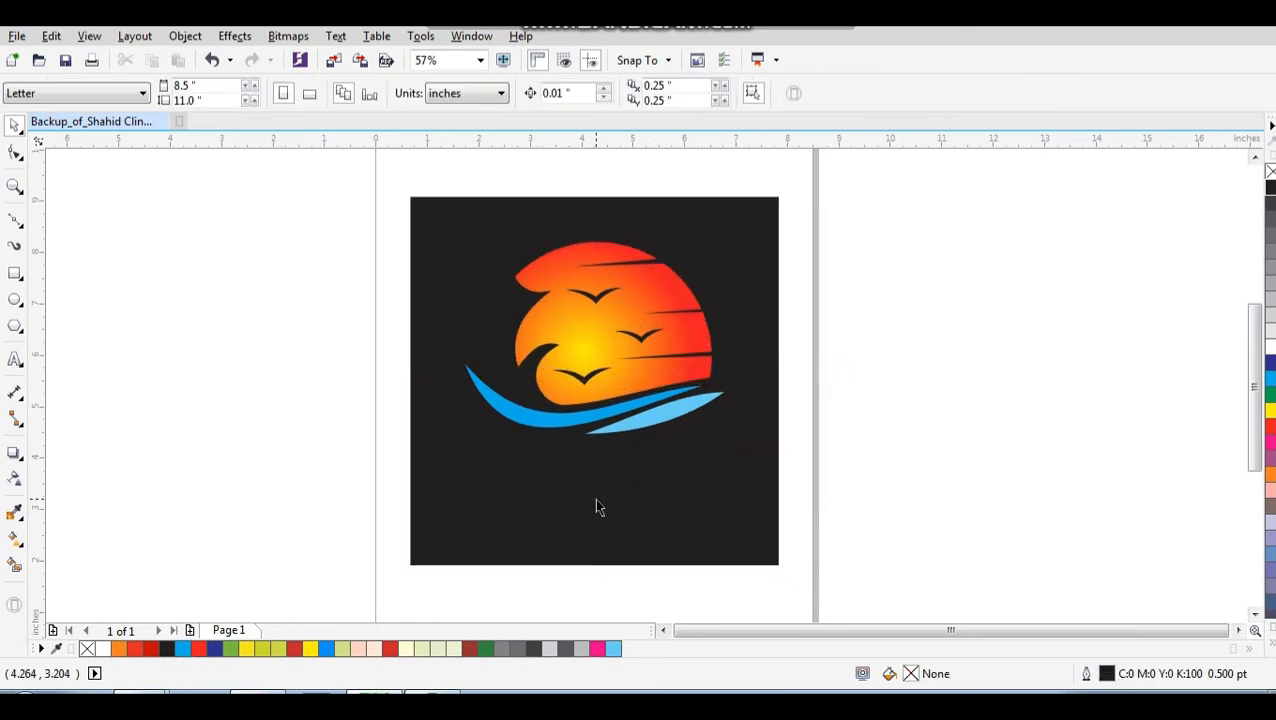
# Add the artistic text "Sunset" in the blank area to the right of the page
pyautogui.click(15, 360)
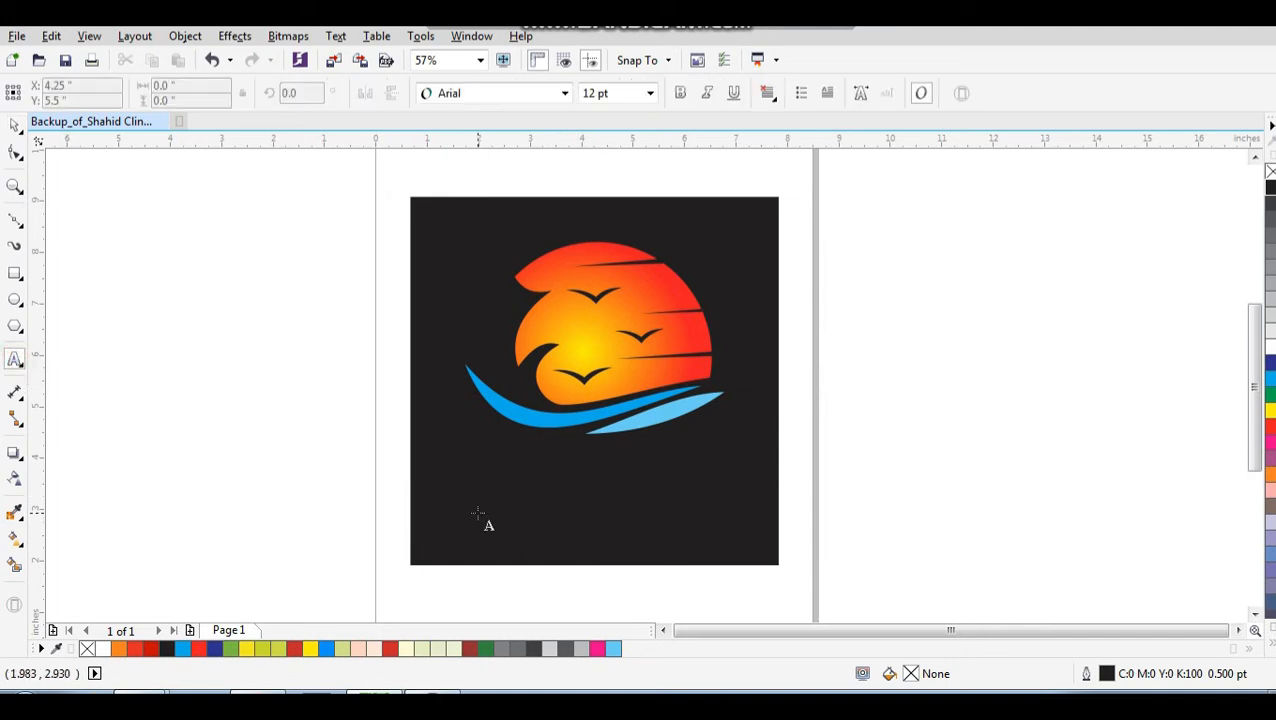
pyautogui.click(860, 482)
pyautogui.write('Sunset')
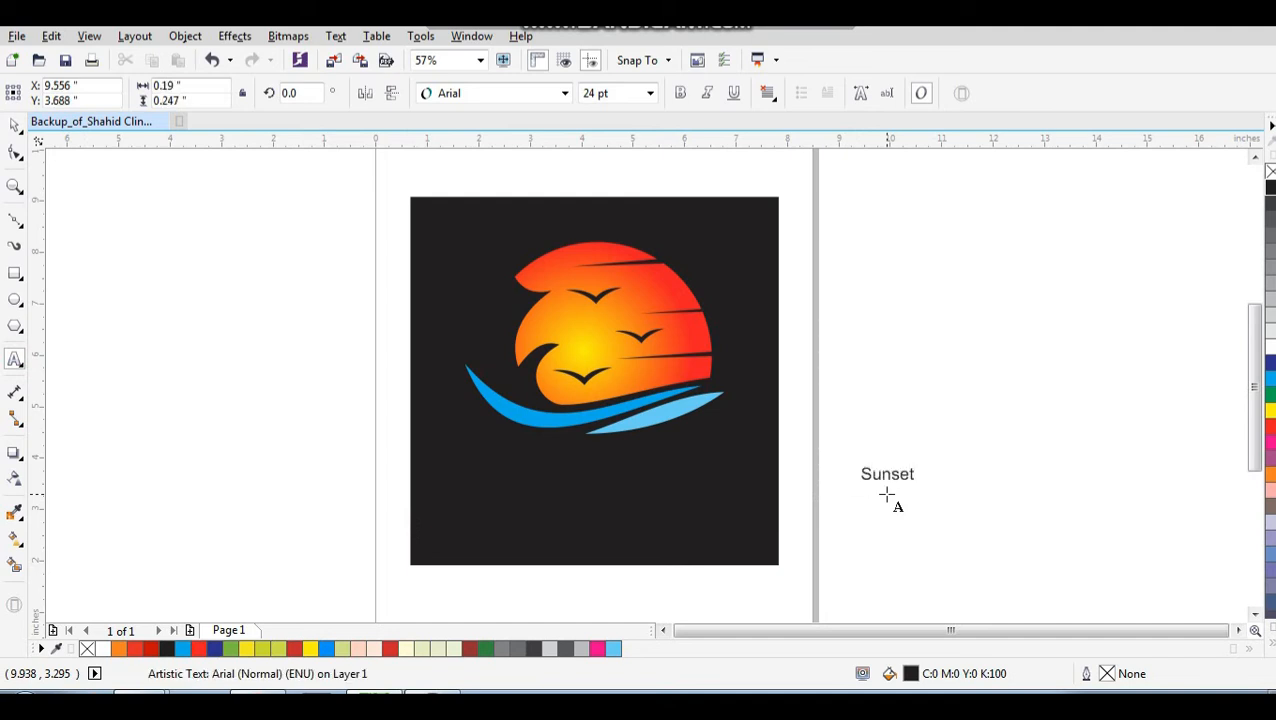
pyautogui.hotkey('ctrl', 'space')
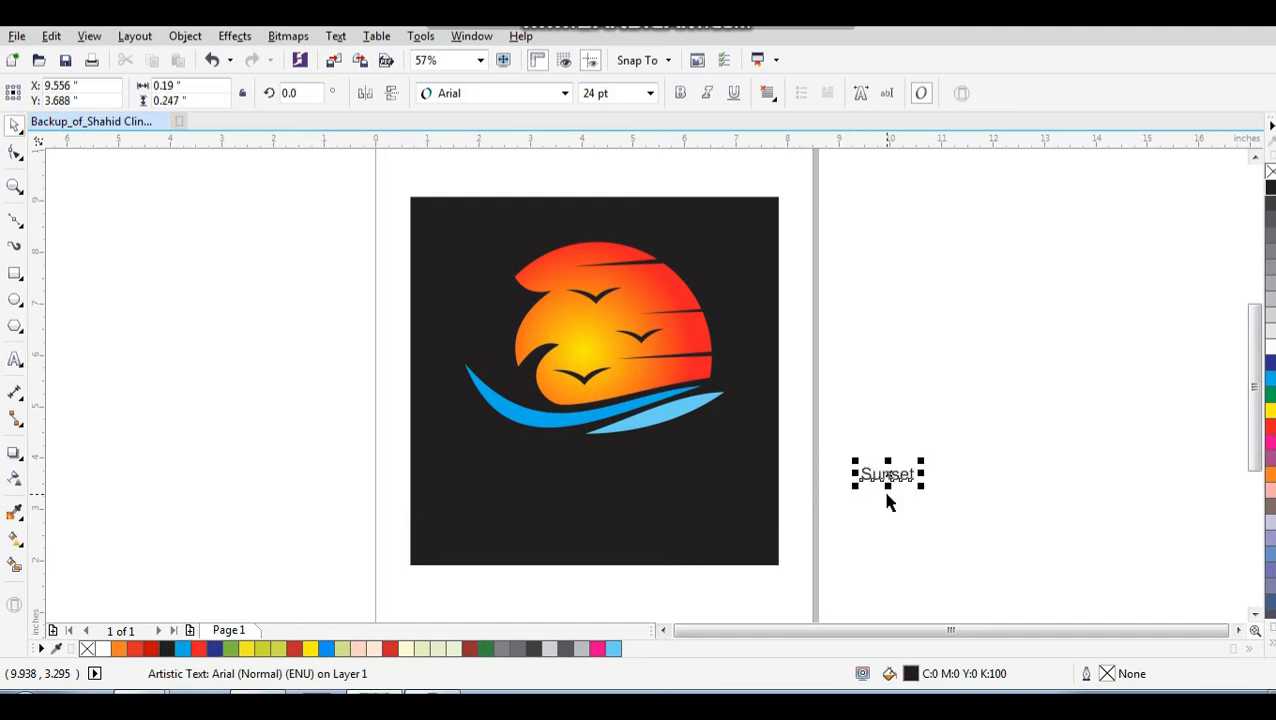
# Change the case of the "Sunset" text to UPPERCASE
pyautogui.hotkey('alt', 'x')
pyautogui.click(880, 345)
pyautogui.click(336, 36)
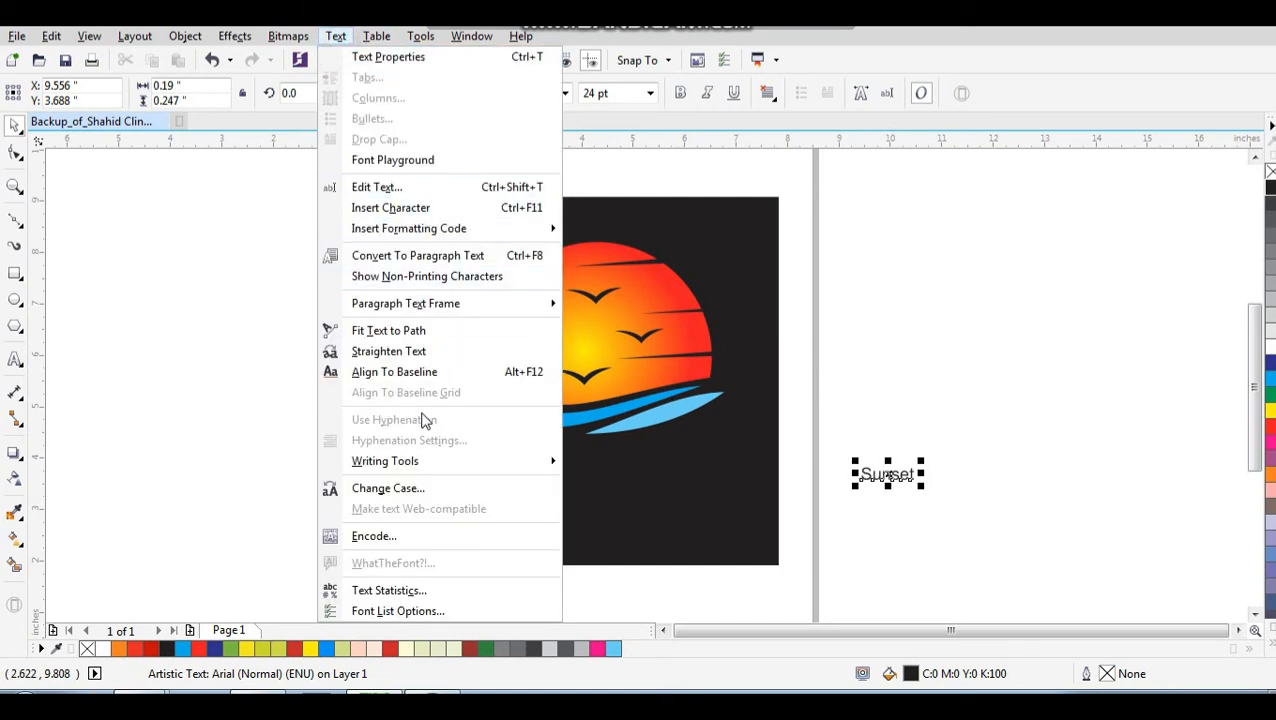
pyautogui.click(410, 489)
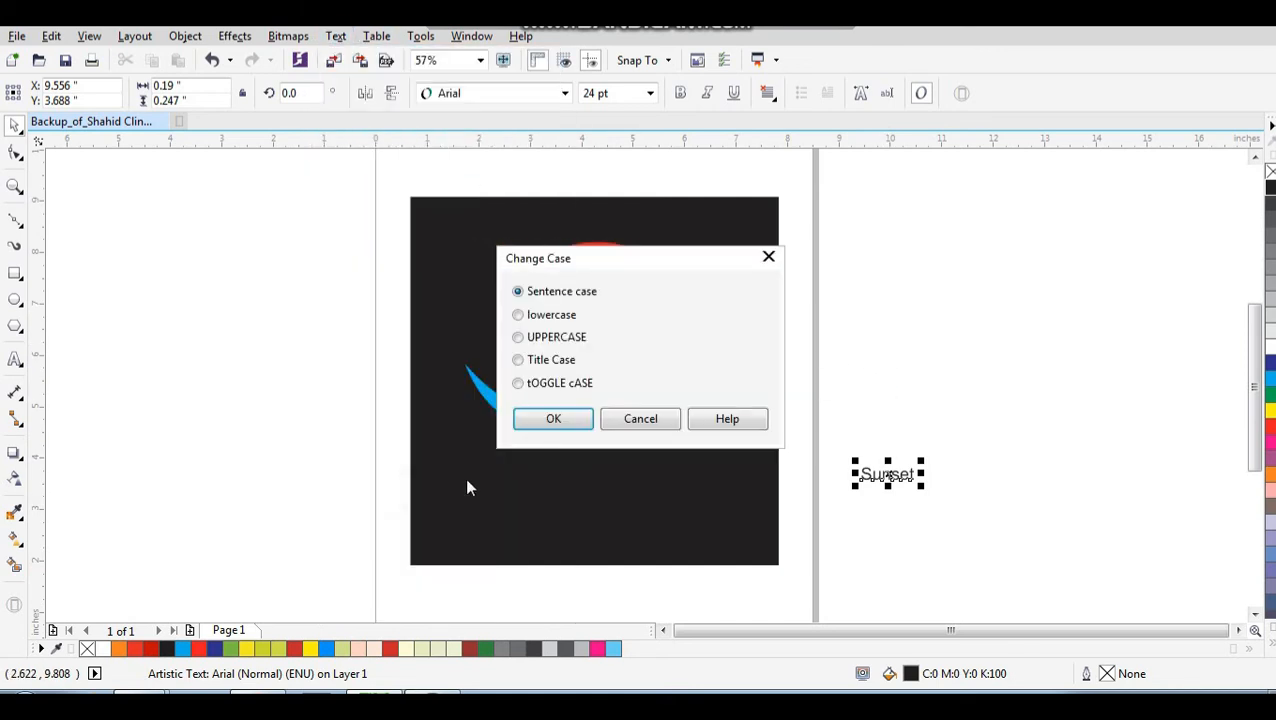
pyautogui.click(550, 340)
pyautogui.click(572, 421)
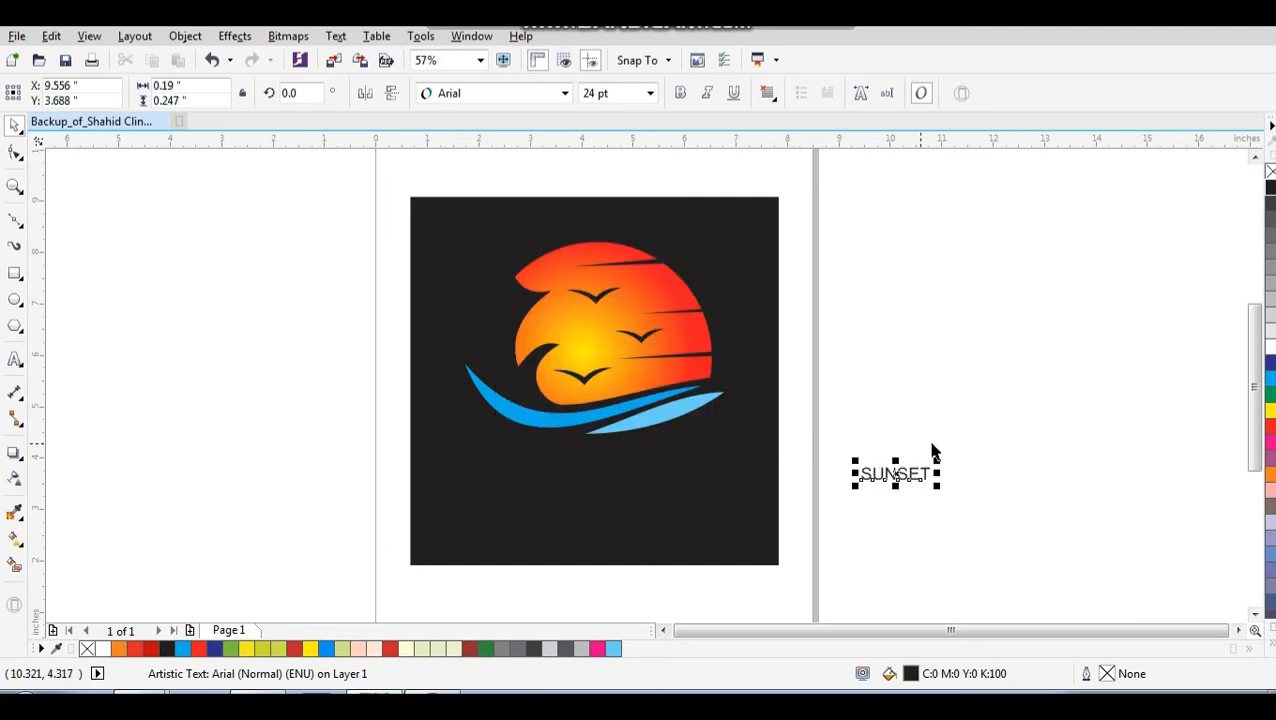
# Enlarge the SUNSET text to about 68.5 pt and set its font to Clarendon Blk BT
pyautogui.moveTo(940, 489); pyautogui.dragTo(1064, 553)
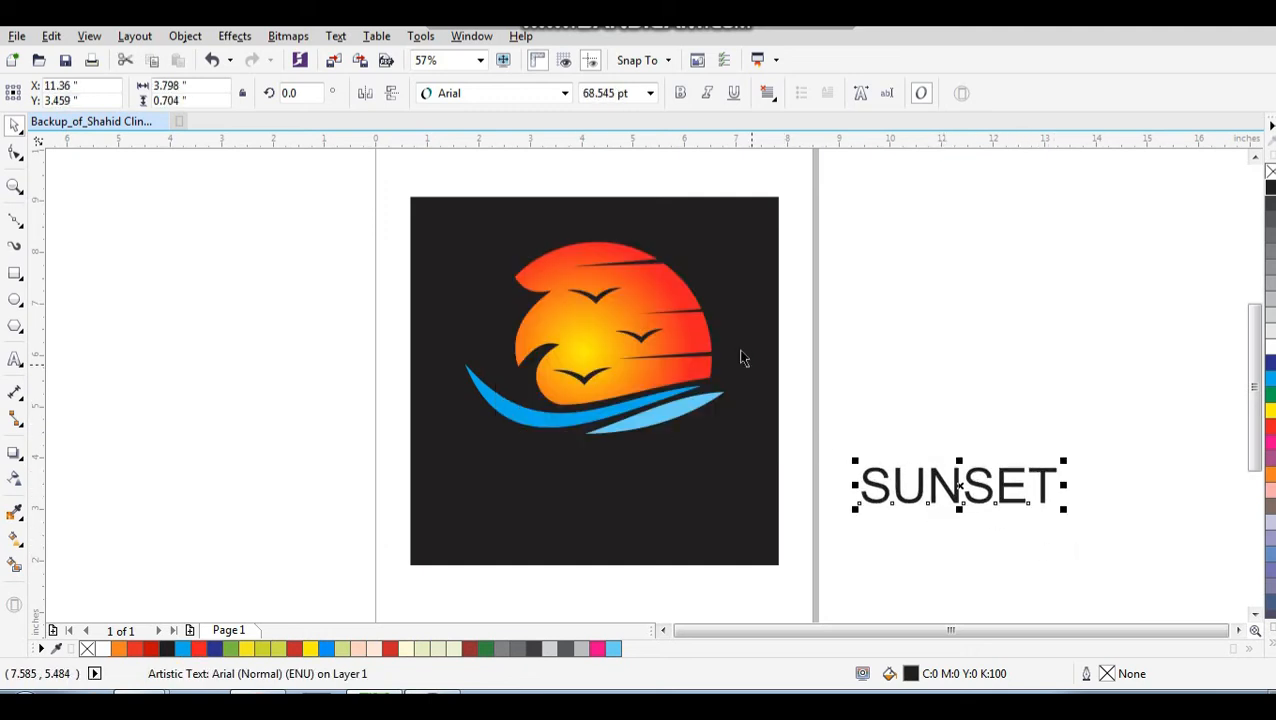
pyautogui.click(565, 93)
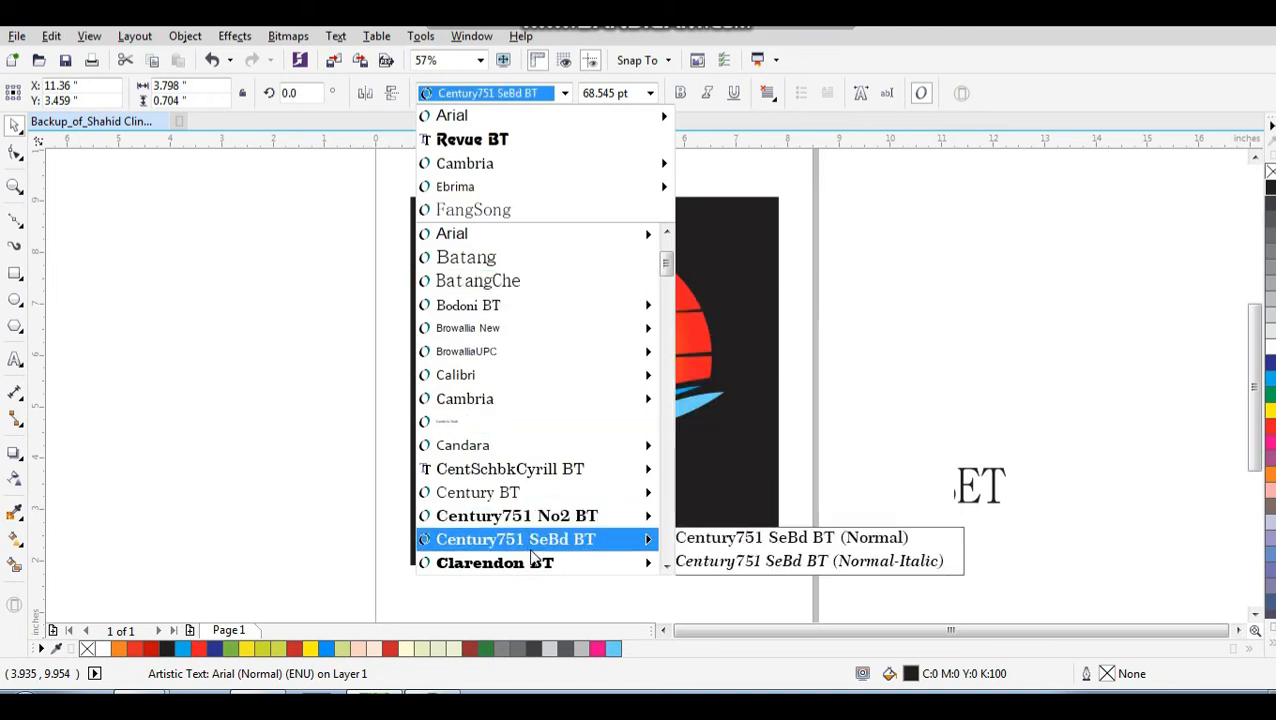
pyautogui.moveTo(541, 564)
pyautogui.click(760, 562)
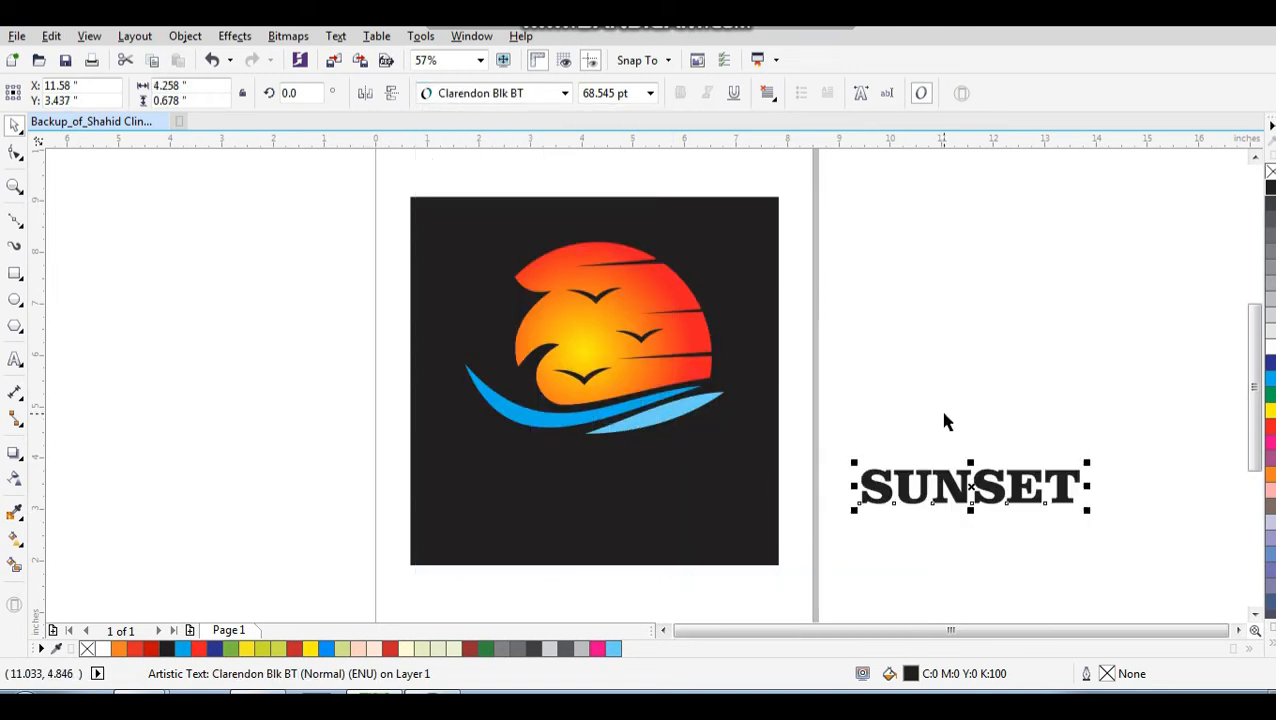
pyautogui.click(936, 408)
# Place the SUNSET text in white beneath the swooshes, centered horizontally on the black square
pyautogui.moveTo(1016, 498); pyautogui.dragTo(661, 490)
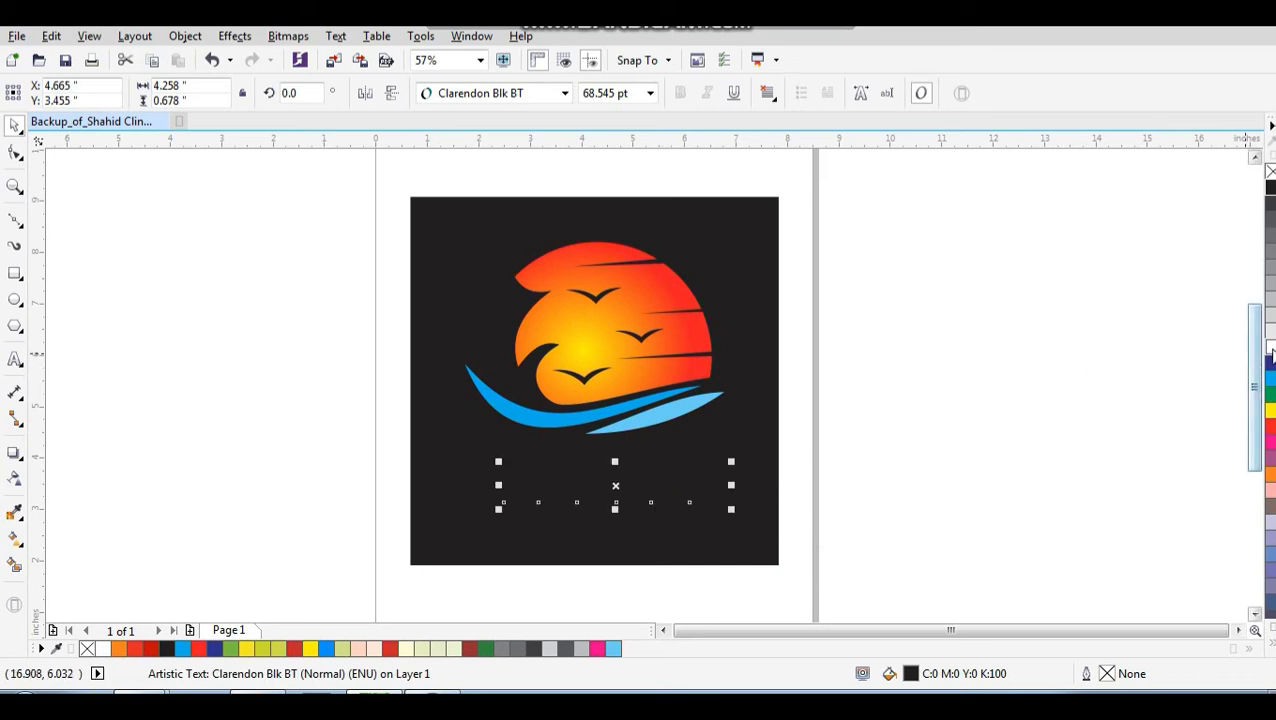
pyautogui.click(955, 438)
pyautogui.moveTo(671, 499)
pyautogui.mouseDown()
pyautogui.moveTo(660, 491)
pyautogui.moveTo(686, 490)
pyautogui.mouseUp()
pyautogui.keyDown('shift'); pyautogui.click(672, 413); pyautogui.keyUp('shift')
pyautogui.press('e')
pyautogui.click(851, 417)
pyautogui.click(797, 464)
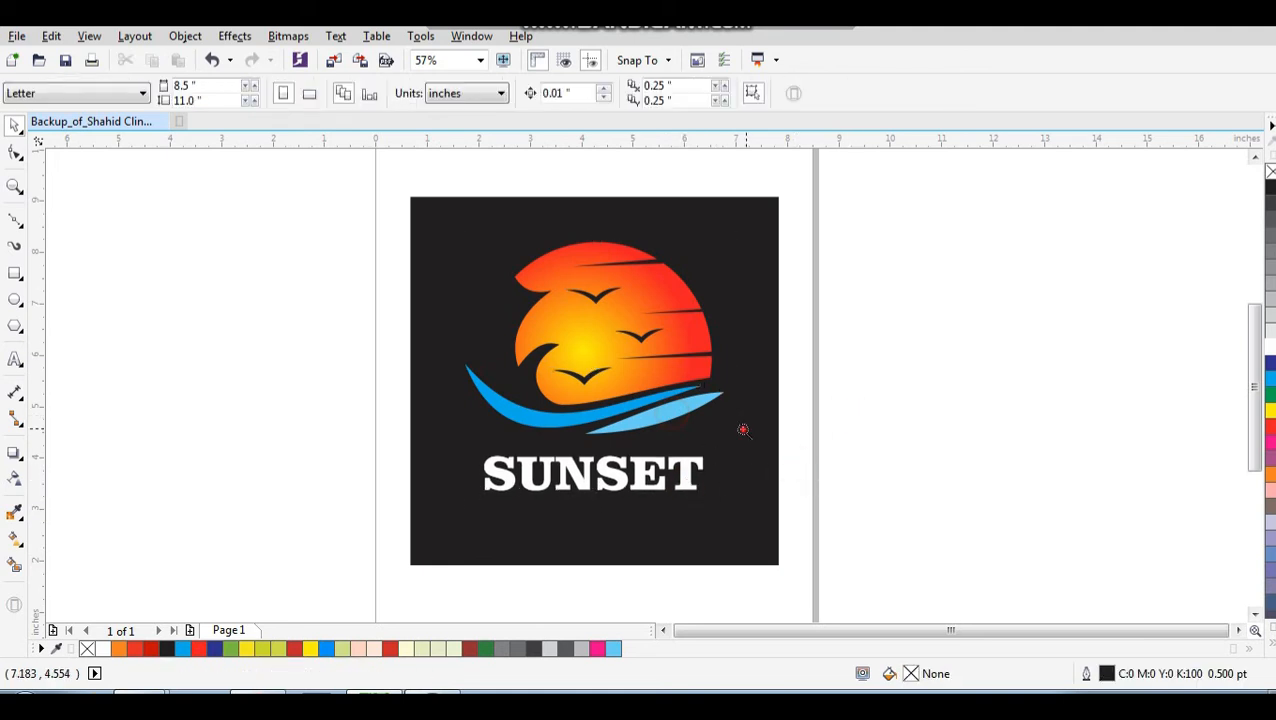
# Duplicate the SUNSET text slightly down and to the right and fill the copy with 20% black
pyautogui.scroll(5, 622, 519)
pyautogui.click(644, 442)
pyautogui.moveTo(653, 419); pyautogui.dragTo(669, 427)
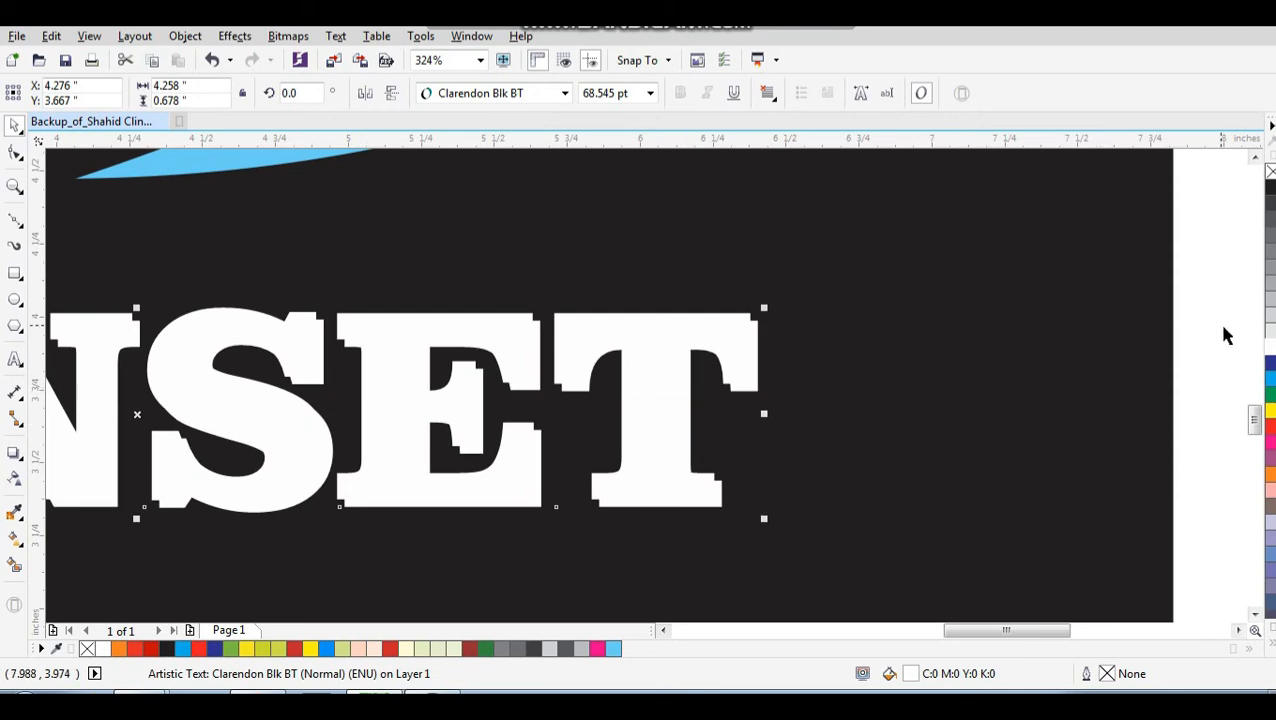
pyautogui.click(1268, 316)
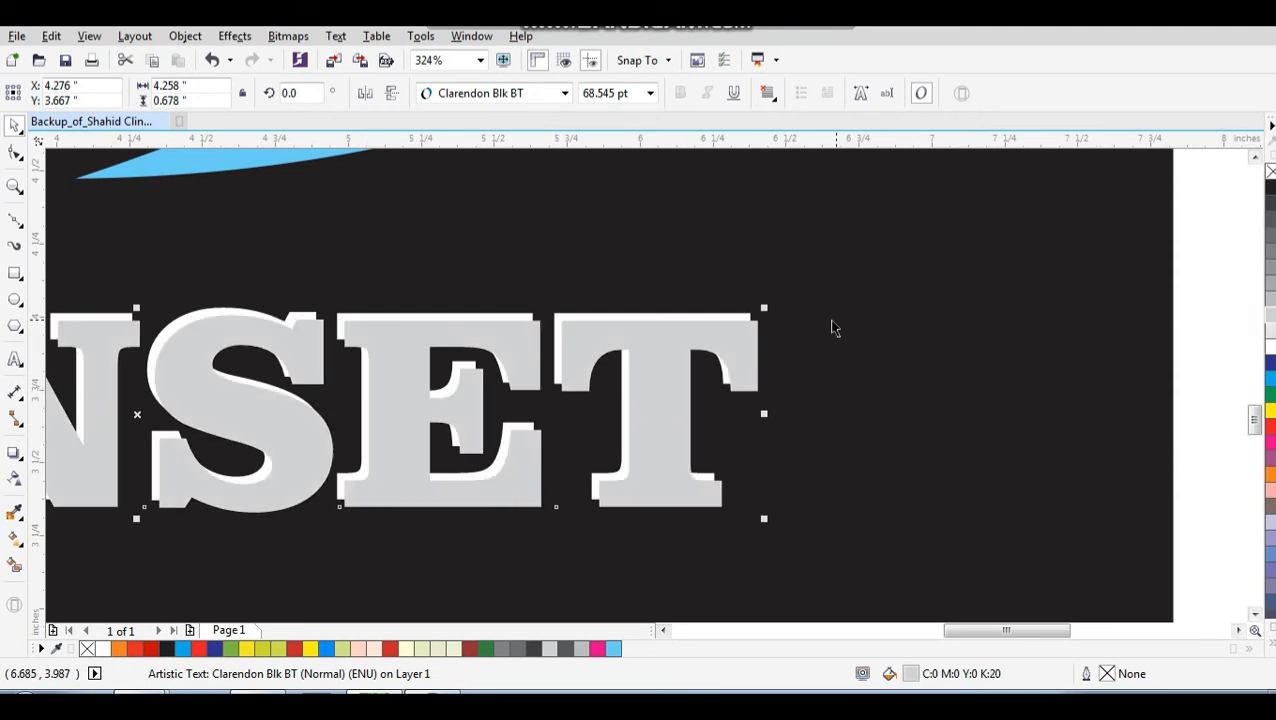
# Bring the white SUNSET text in front of its gray copy
pyautogui.click(740, 317)
pyautogui.hotkey('shift', 'pageup')
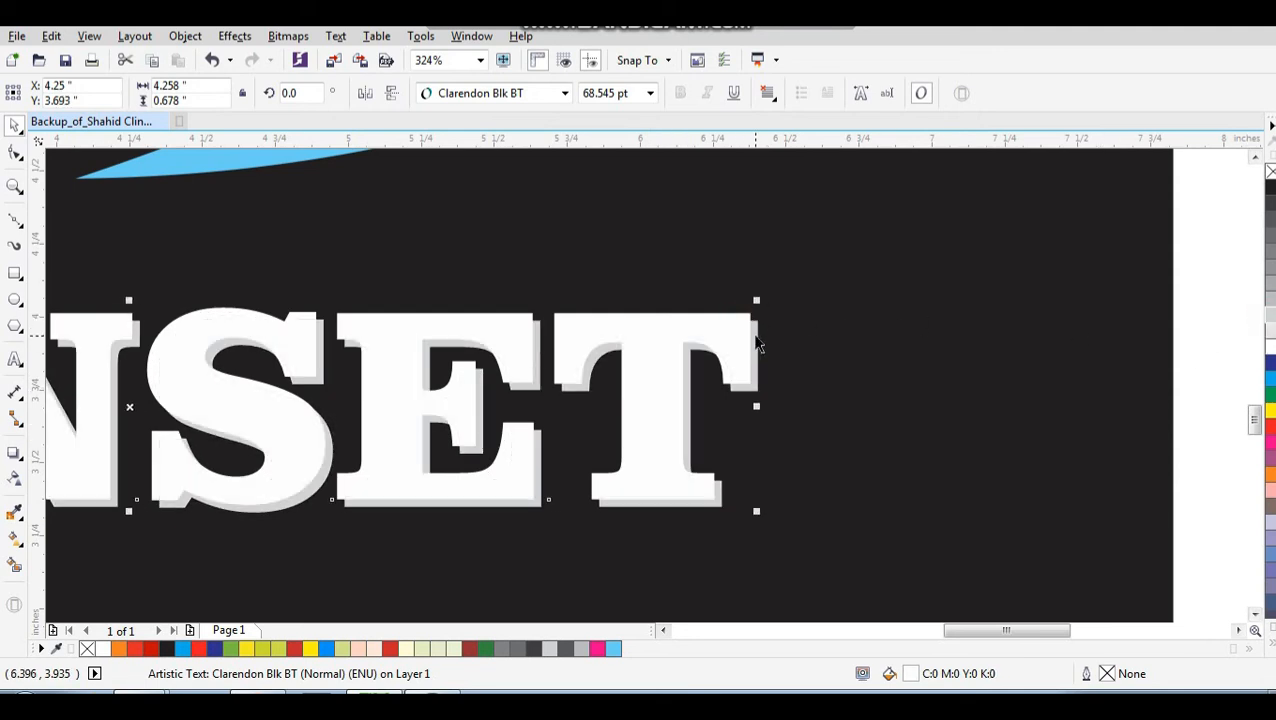
pyautogui.click(783, 286)
# Duplicate the white SUNSET text slightly up and to the left and give the copy a black hairline outline
pyautogui.click(736, 335)
pyautogui.press('F2')
pyautogui.moveTo(817, 253); pyautogui.dragTo(531, 528)
pyautogui.moveTo(626, 504)
pyautogui.mouseDown()
pyautogui.moveTo(617, 497)
pyautogui.moveTo(628, 498)
pyautogui.mouseUp()
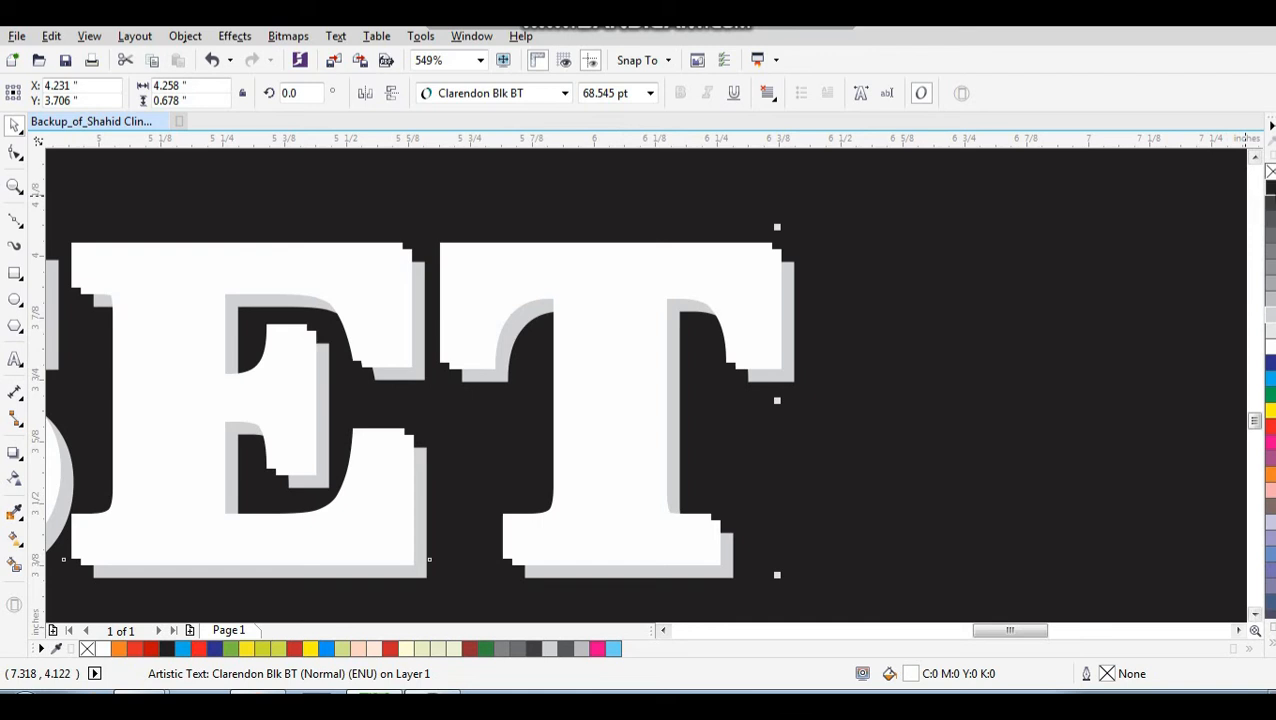
pyautogui.rightClick(1269, 186)
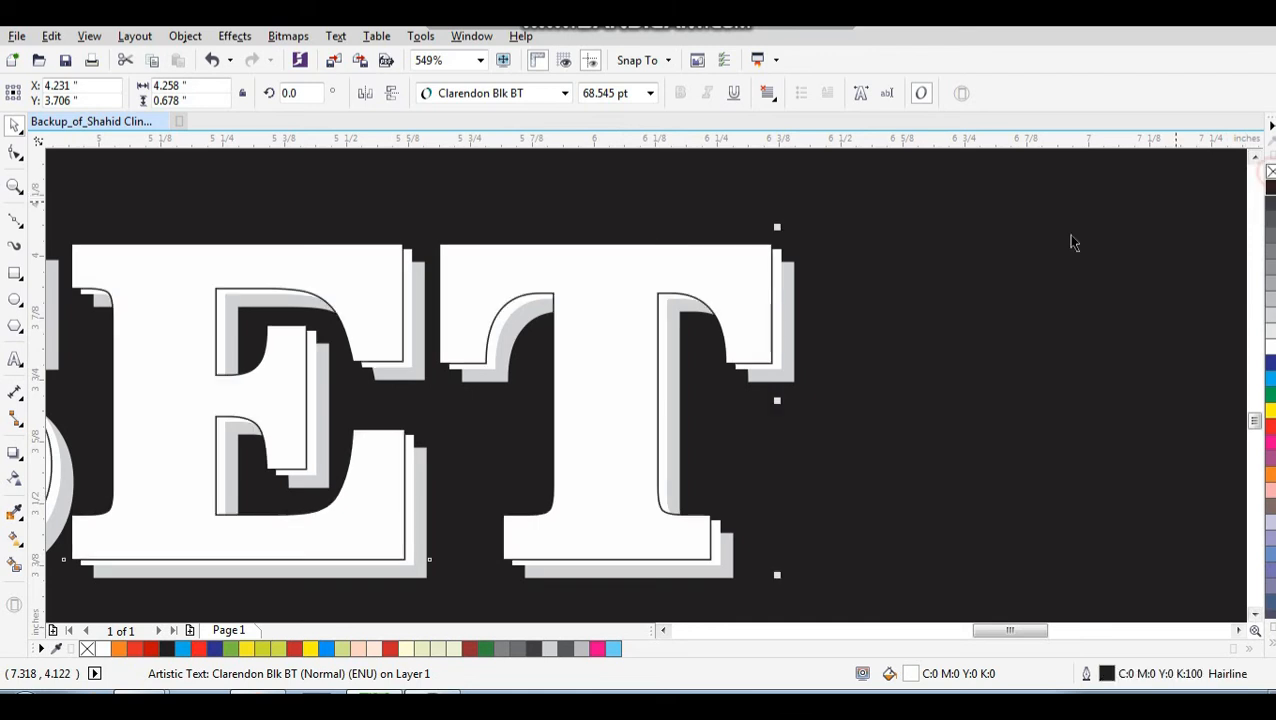
# Remove the fill of the front SUNSET text copy and color its hairline outline red
pyautogui.rightClick(1269, 410)
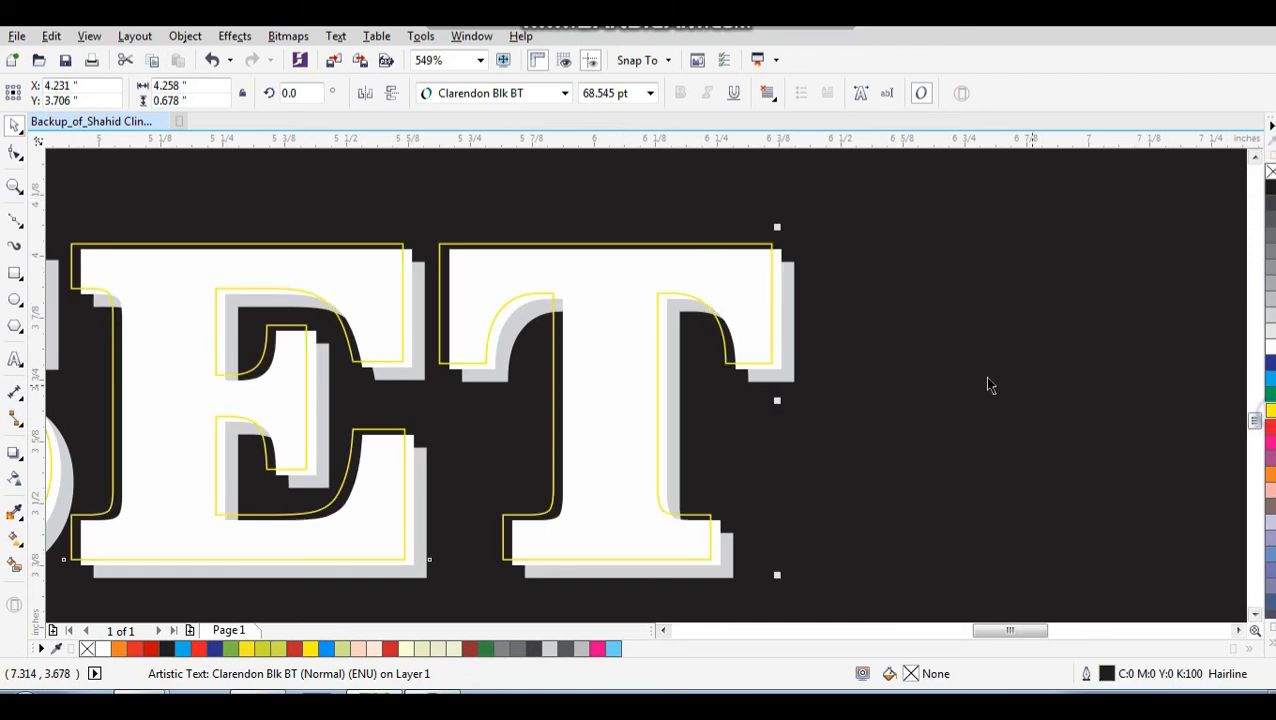
pyautogui.moveTo(881, 221); pyautogui.dragTo(518, 498)
pyautogui.scroll(1, 691, 444)
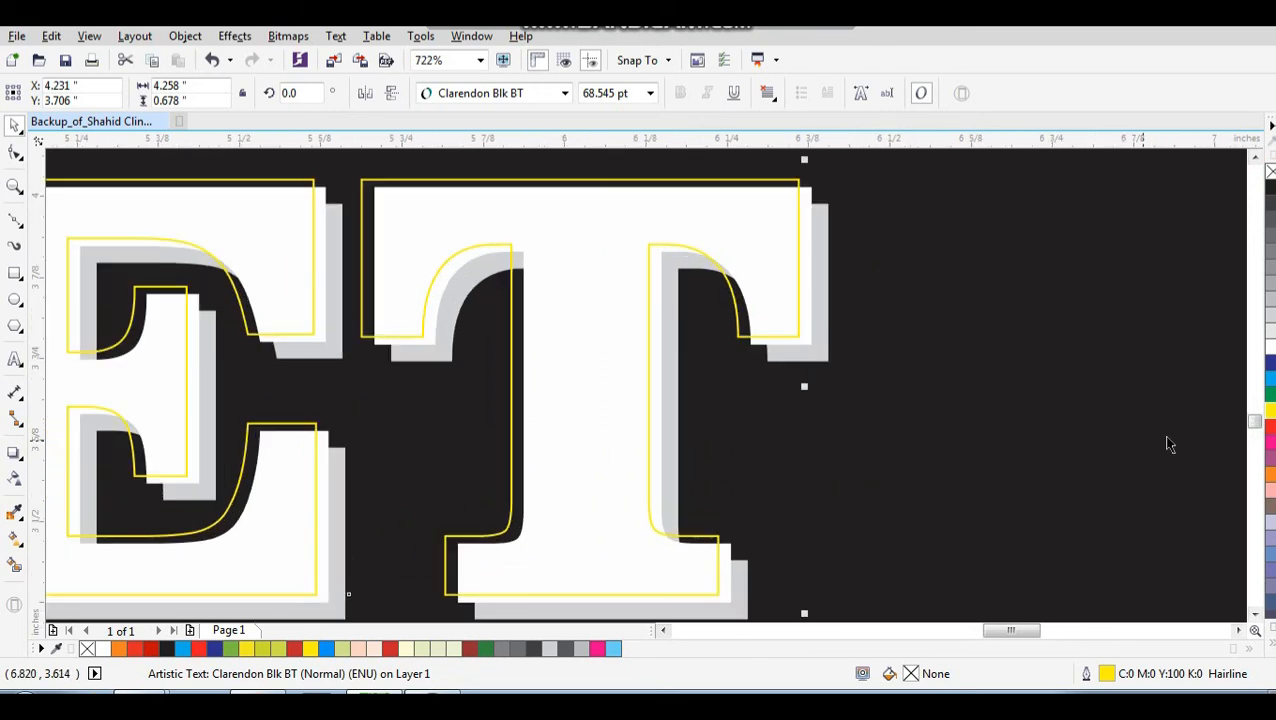
pyautogui.rightClick(1269, 425)
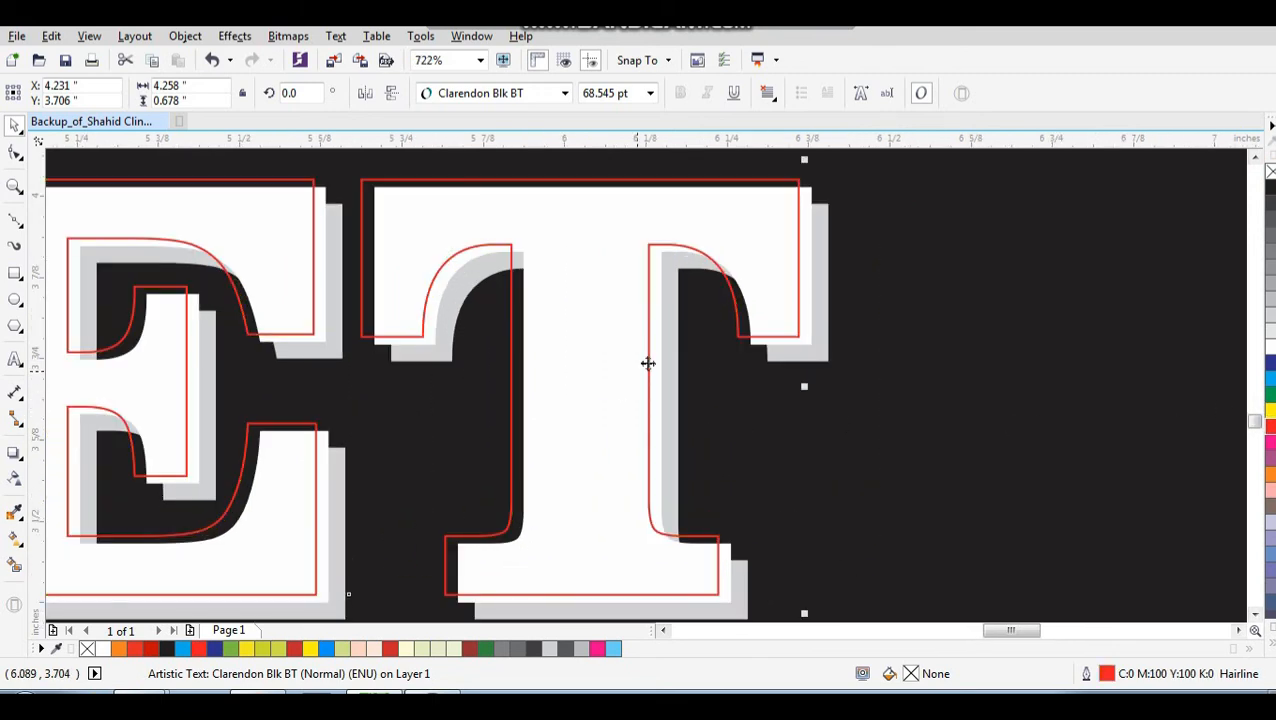
pyautogui.scroll(-5, 714, 354)
pyautogui.moveTo(779, 267); pyautogui.dragTo(400, 443)
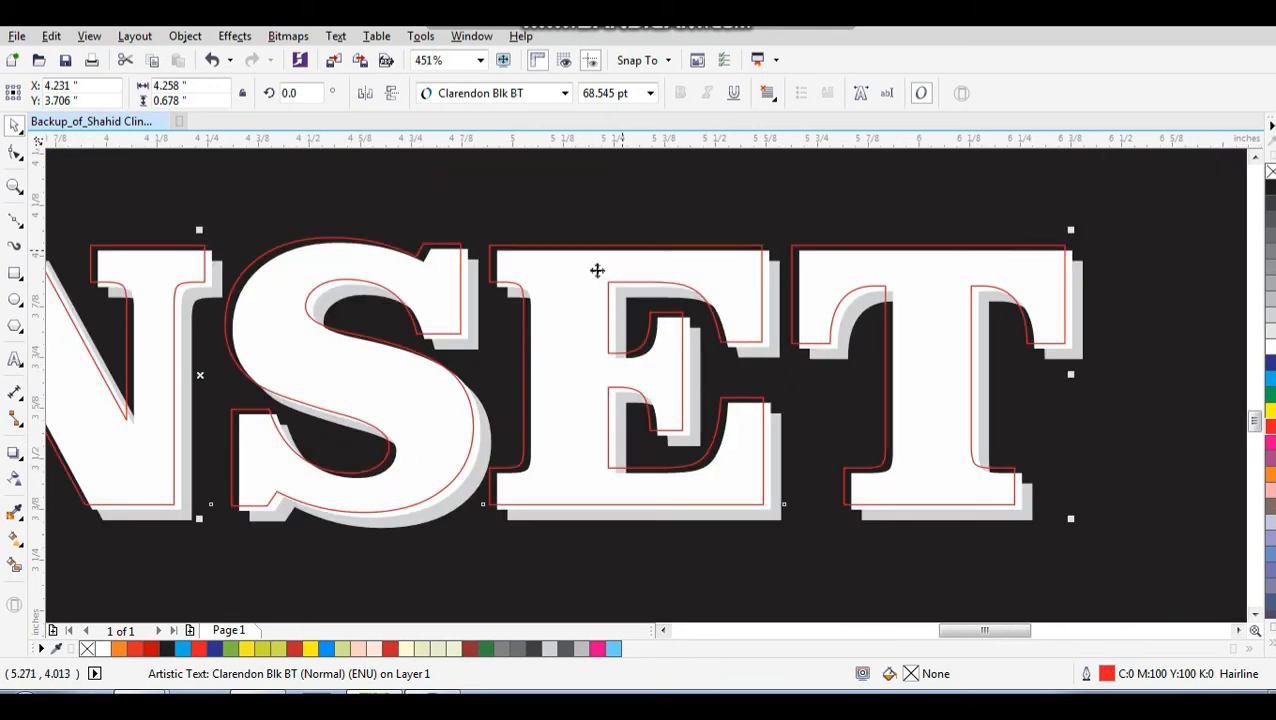
pyautogui.scroll(-4, 620, 300)
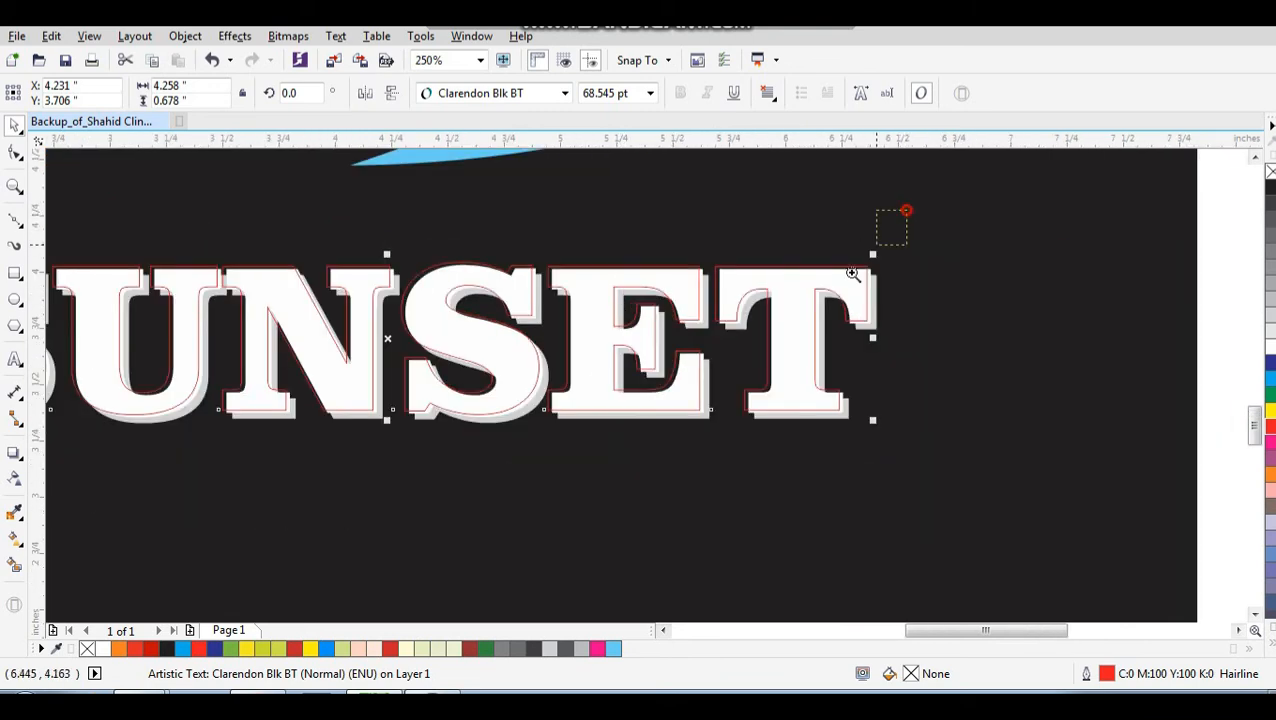
# Set the red outline width of the front SUNSET text to 1.0 pt
pyautogui.moveTo(906, 208); pyautogui.dragTo(607, 459)
pyautogui.press('F12')
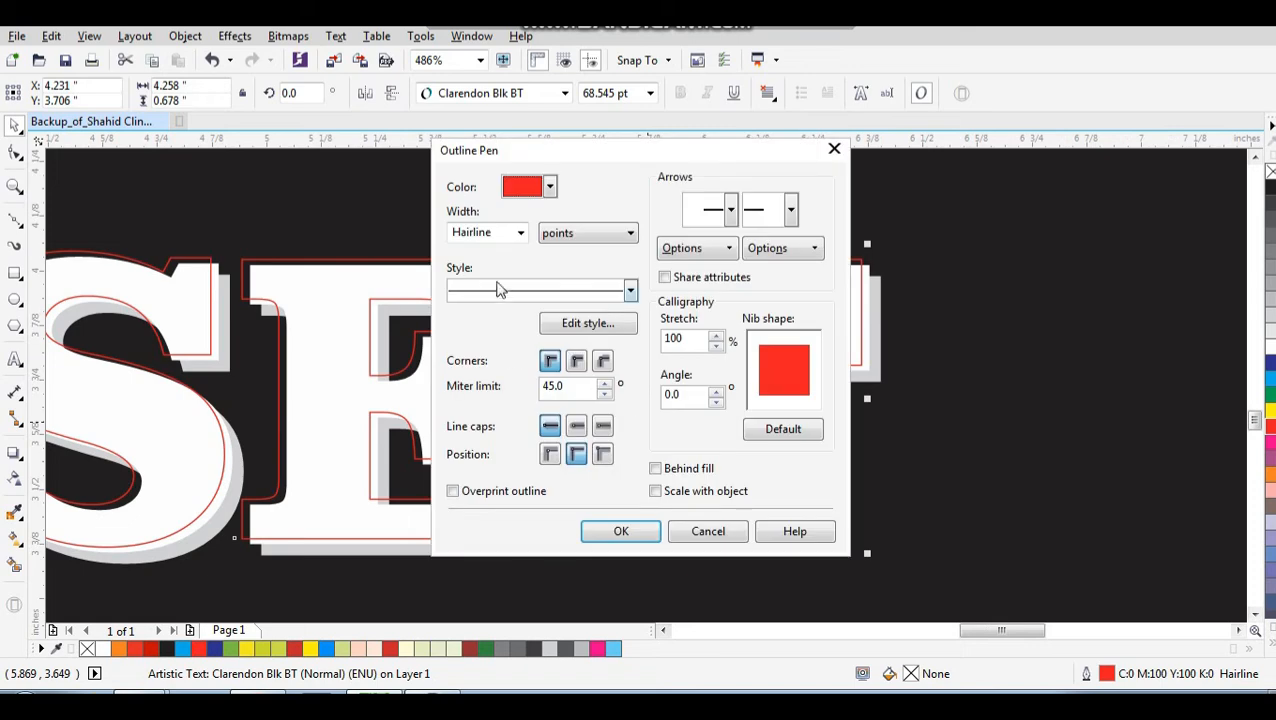
pyautogui.click(519, 233)
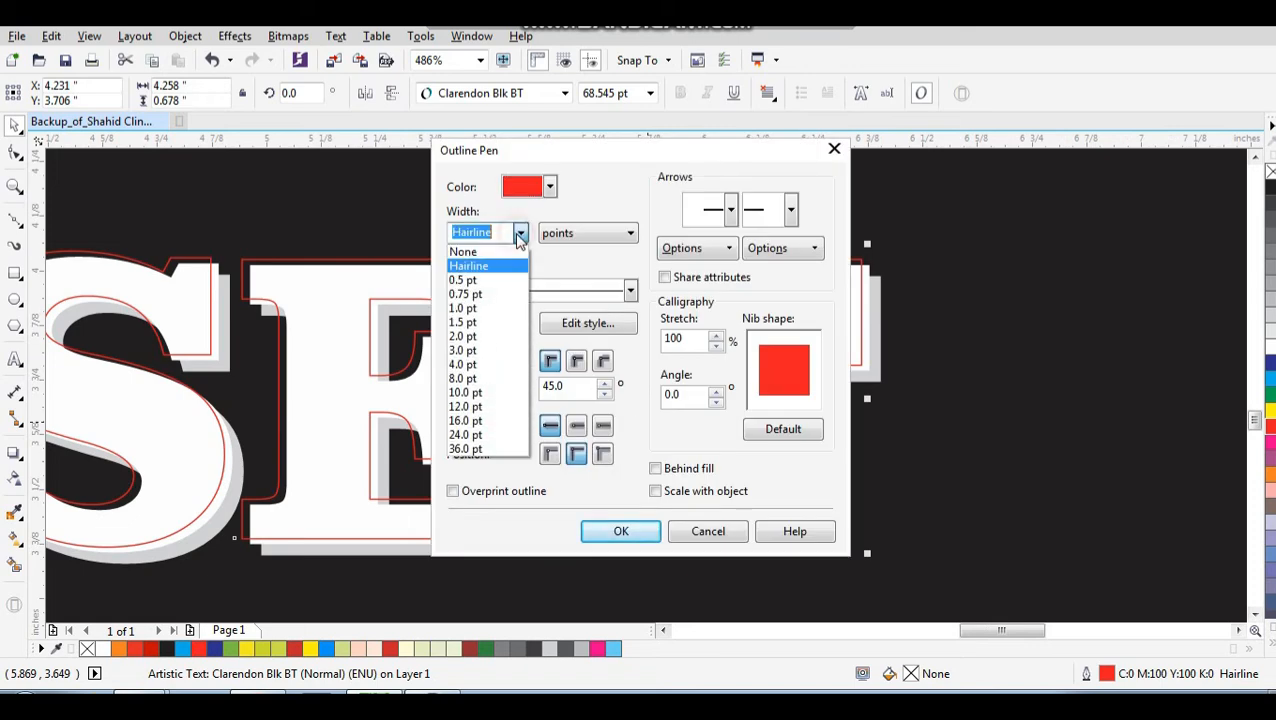
pyautogui.click(484, 305)
pyautogui.click(614, 531)
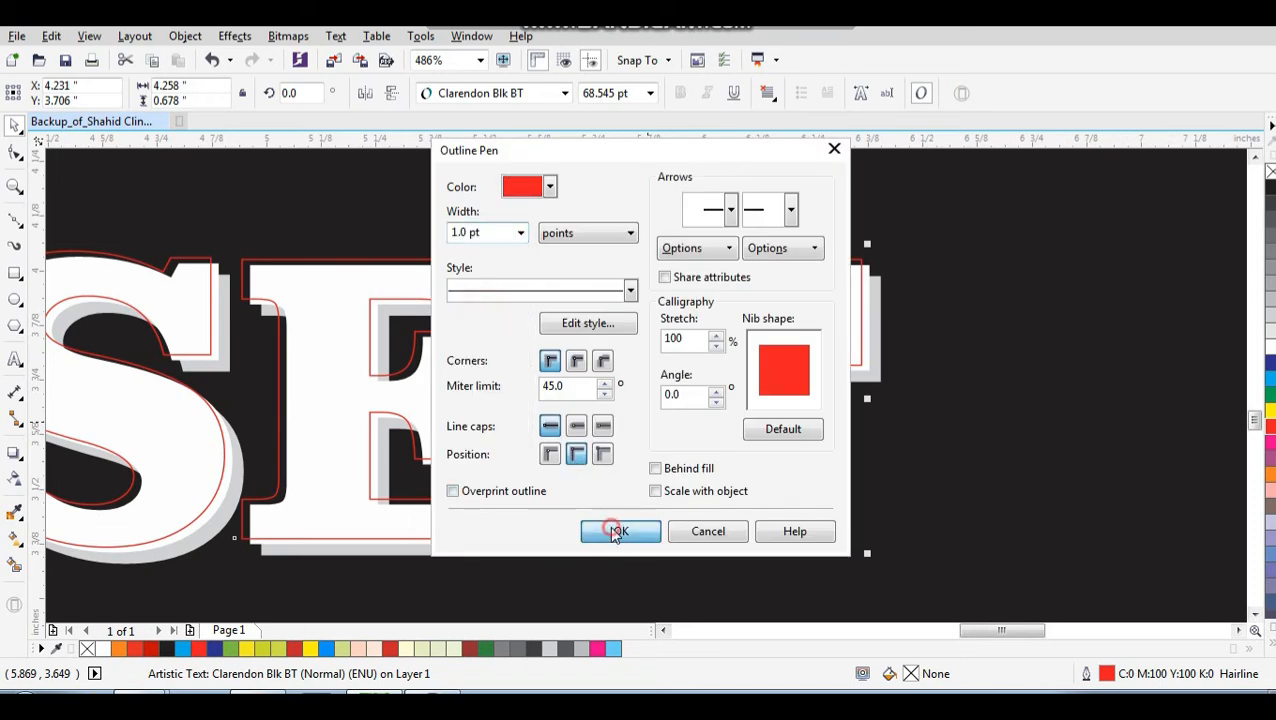
pyautogui.scroll(-4, 722, 404)
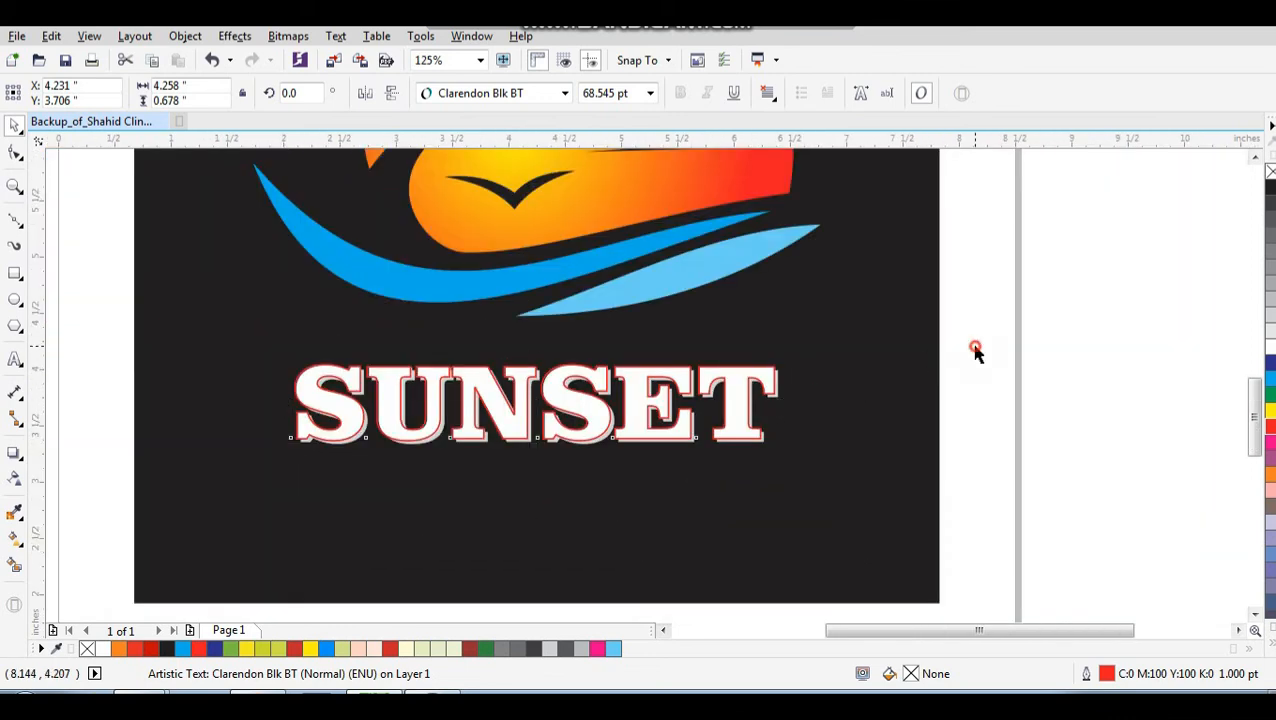
pyautogui.moveTo(703, 320); pyautogui.dragTo(492, 462)
pyautogui.click(596, 417)
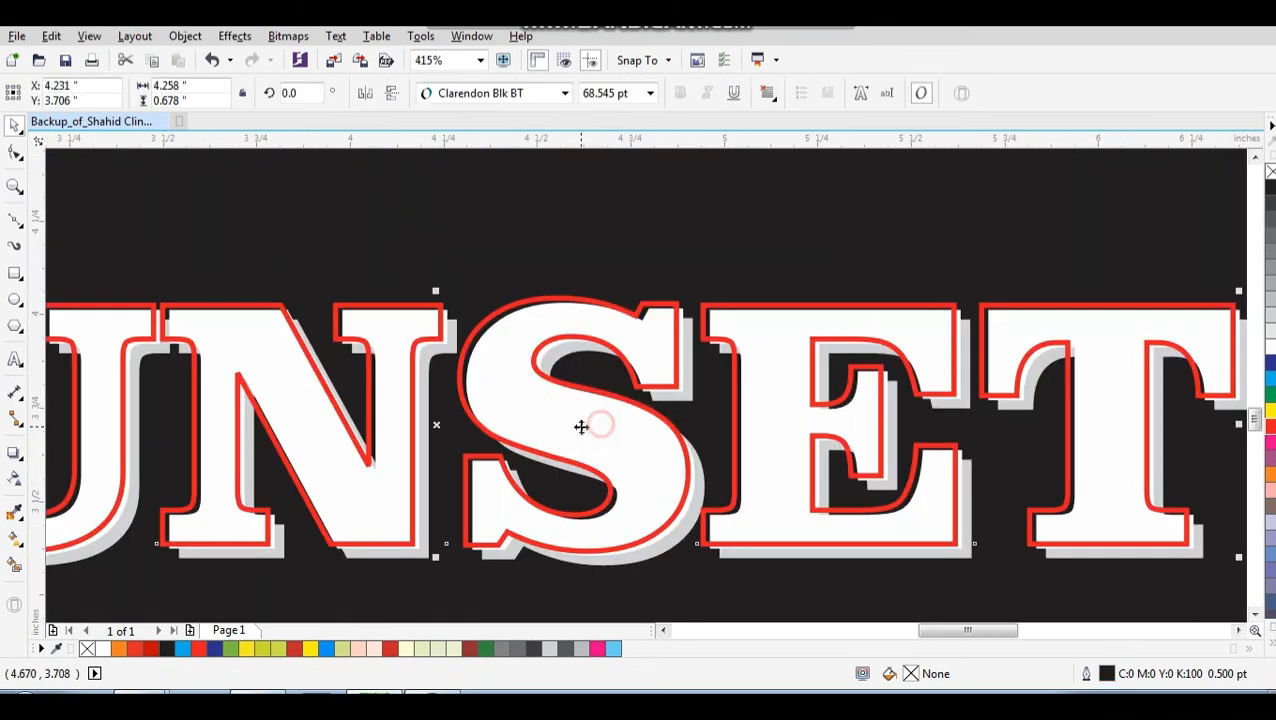
pyautogui.hotkey('ctrl', 'z')
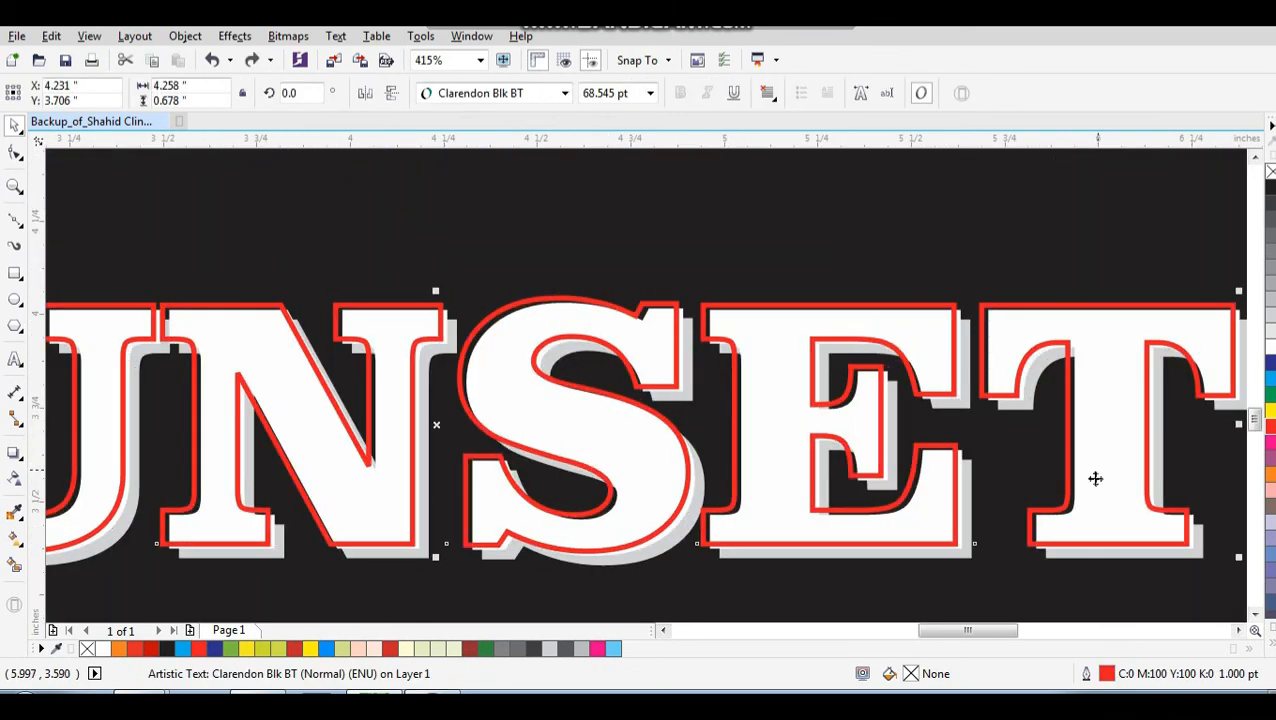
# Fill the front SUNSET text with pale yellow (Y:20) and turn it into a vertical linear gradient fading to white at the letter tops
pyautogui.click(1269, 648)
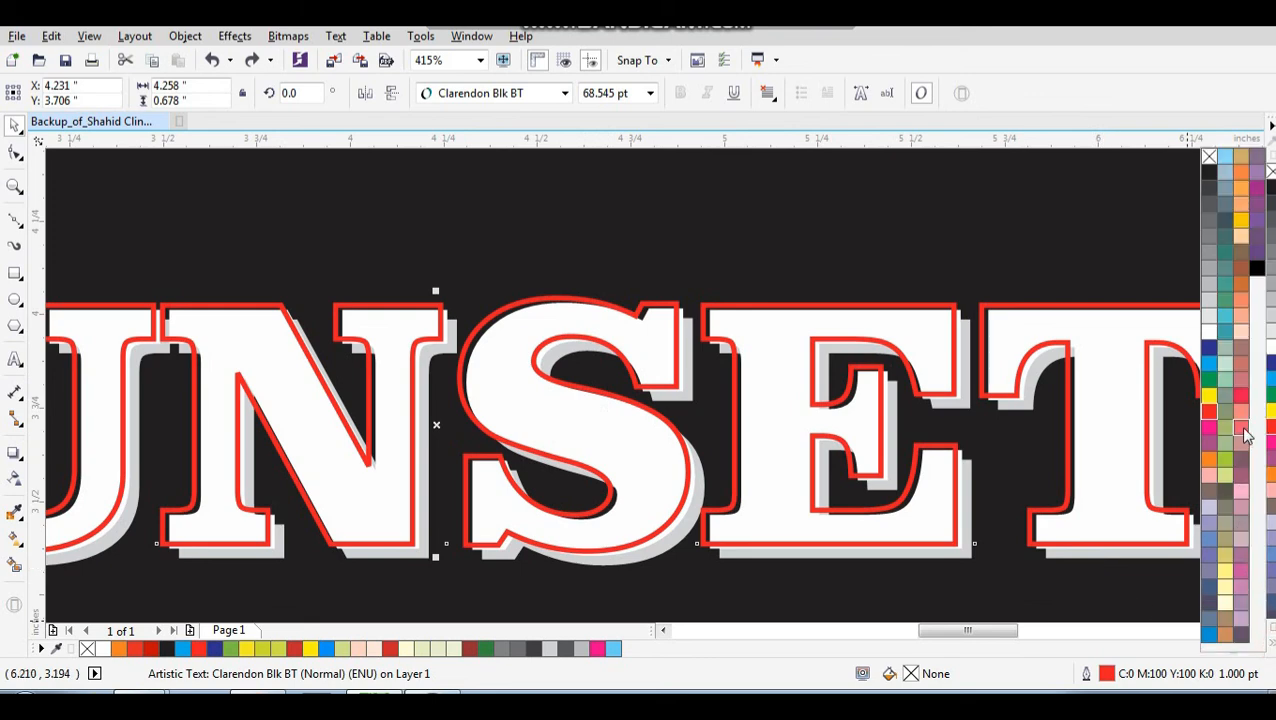
pyautogui.click(1225, 602)
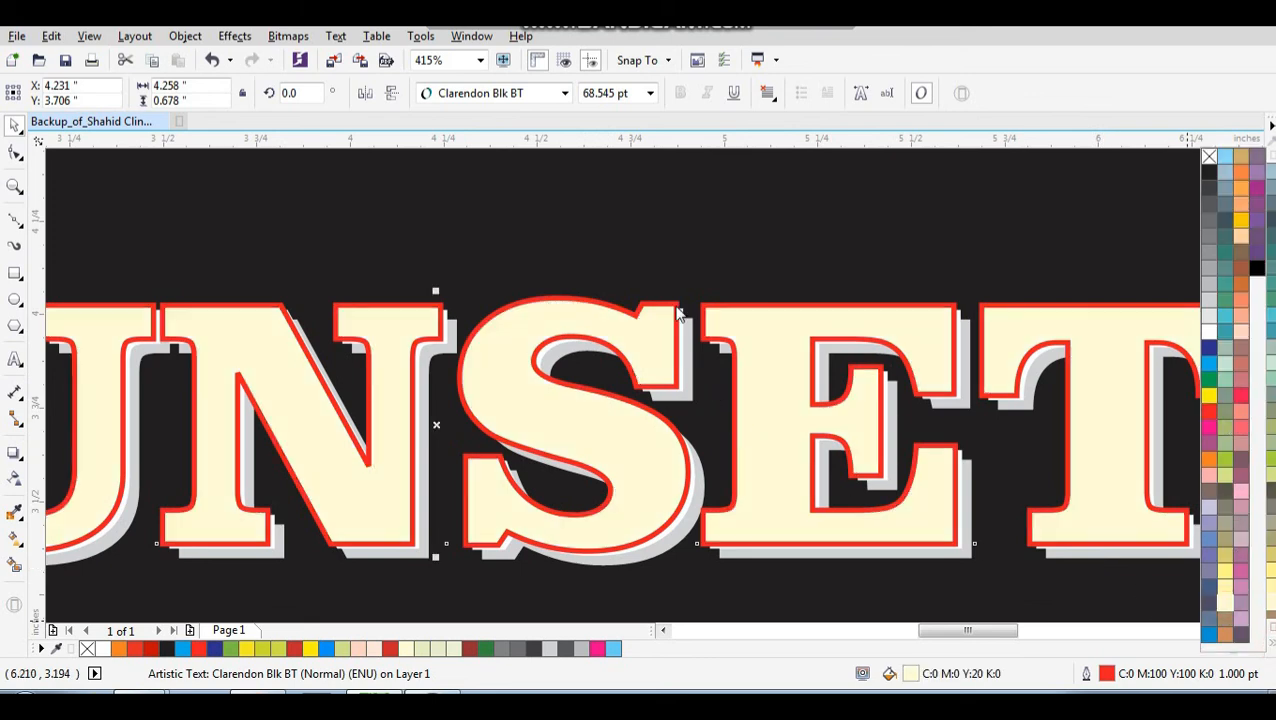
pyautogui.click(650, 285)
pyautogui.click(649, 322)
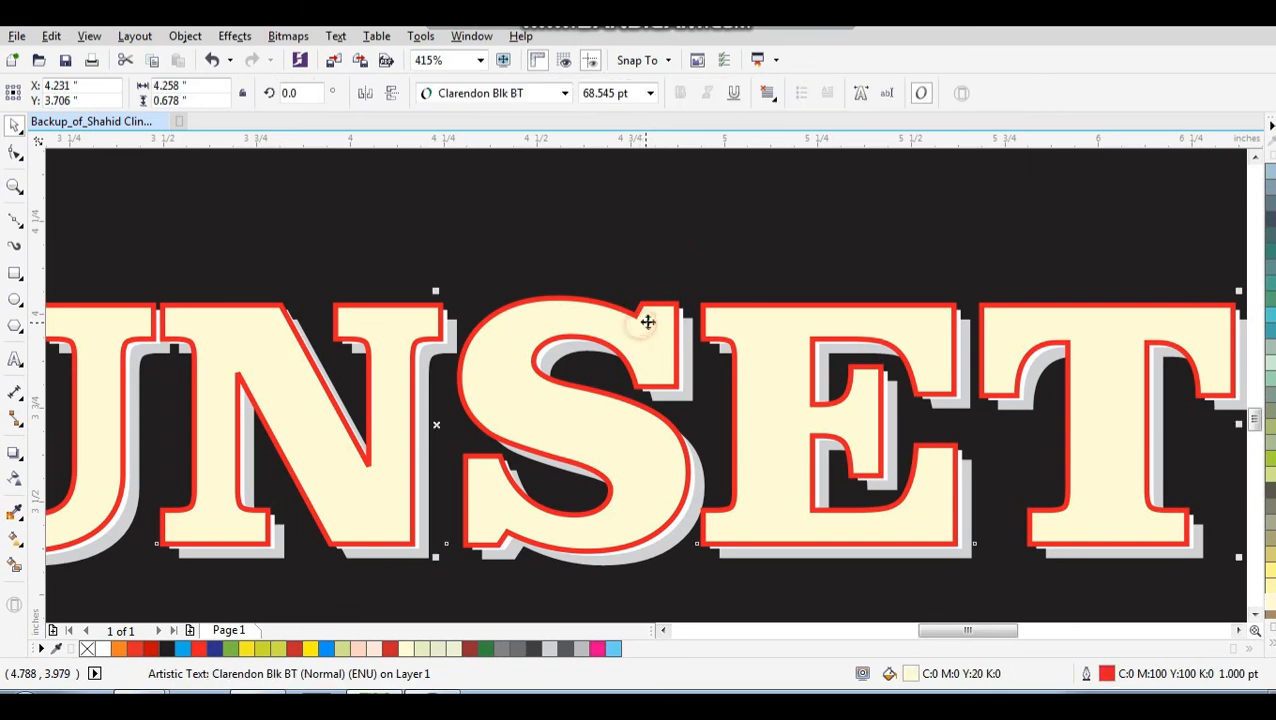
pyautogui.click(17, 541)
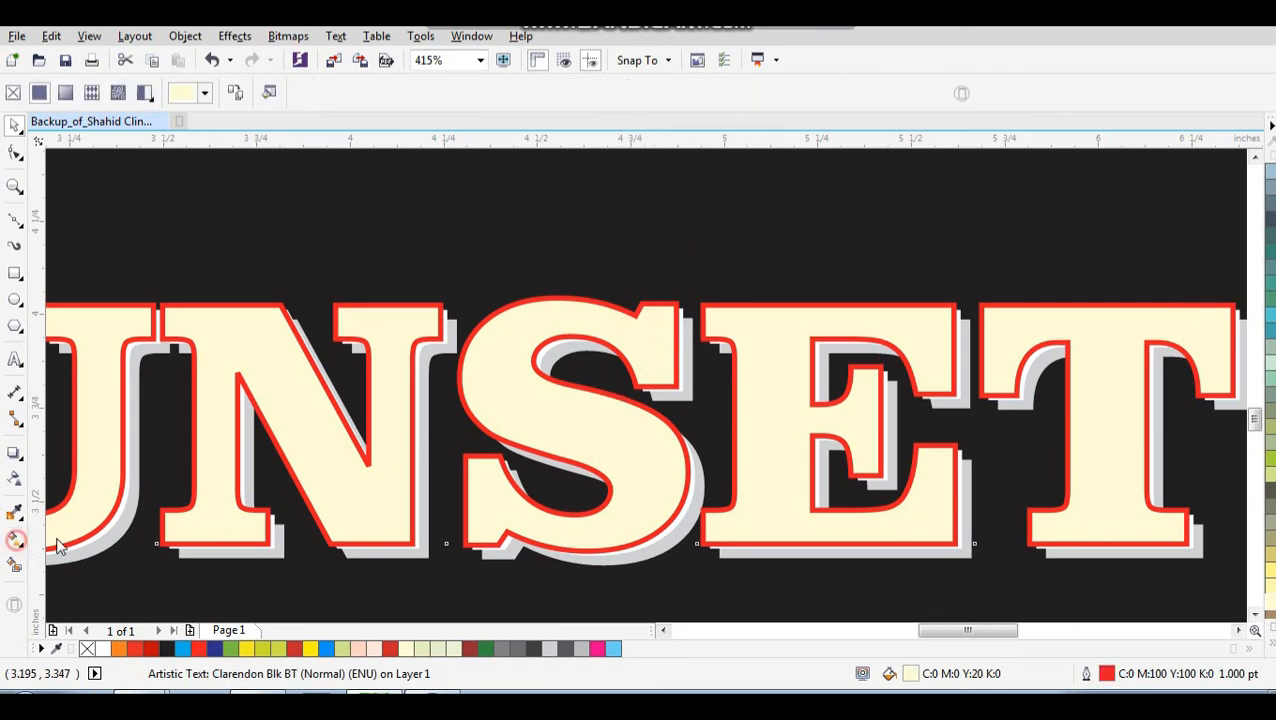
pyautogui.click(618, 520)
pyautogui.moveTo(620, 497); pyautogui.dragTo(620, 345)
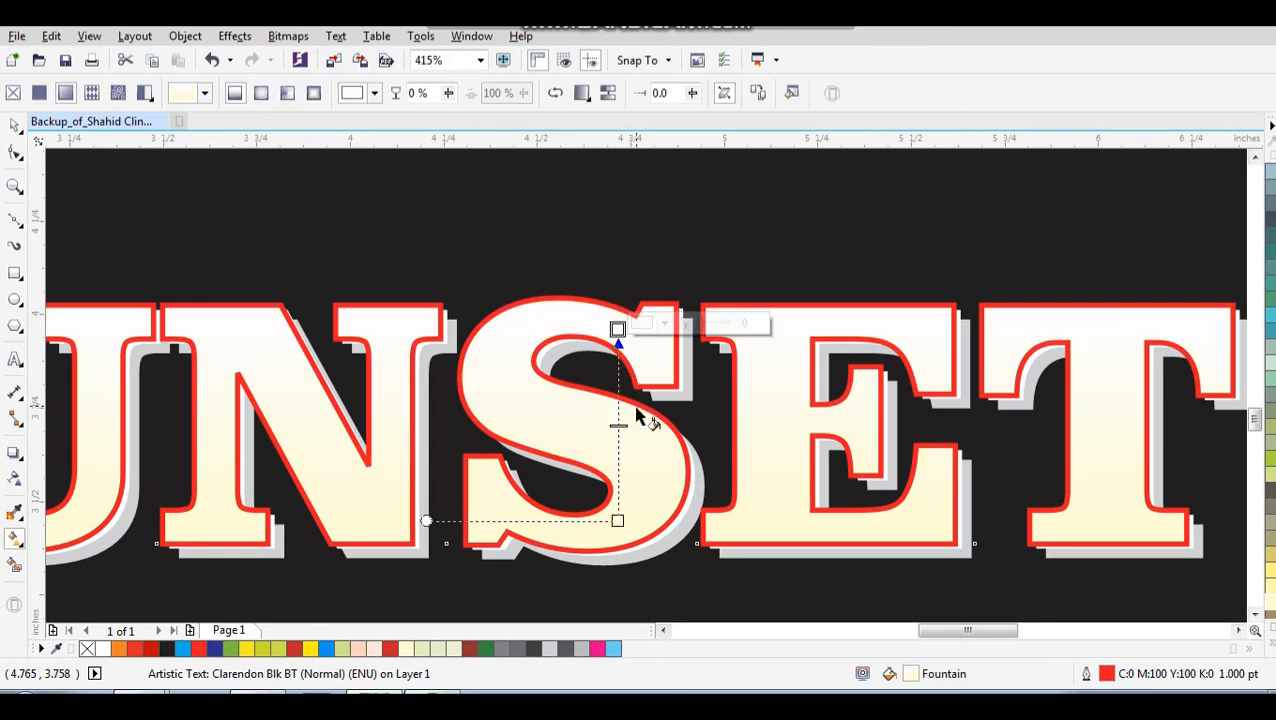
pyautogui.moveTo(618, 520); pyautogui.dragTo(618, 490)
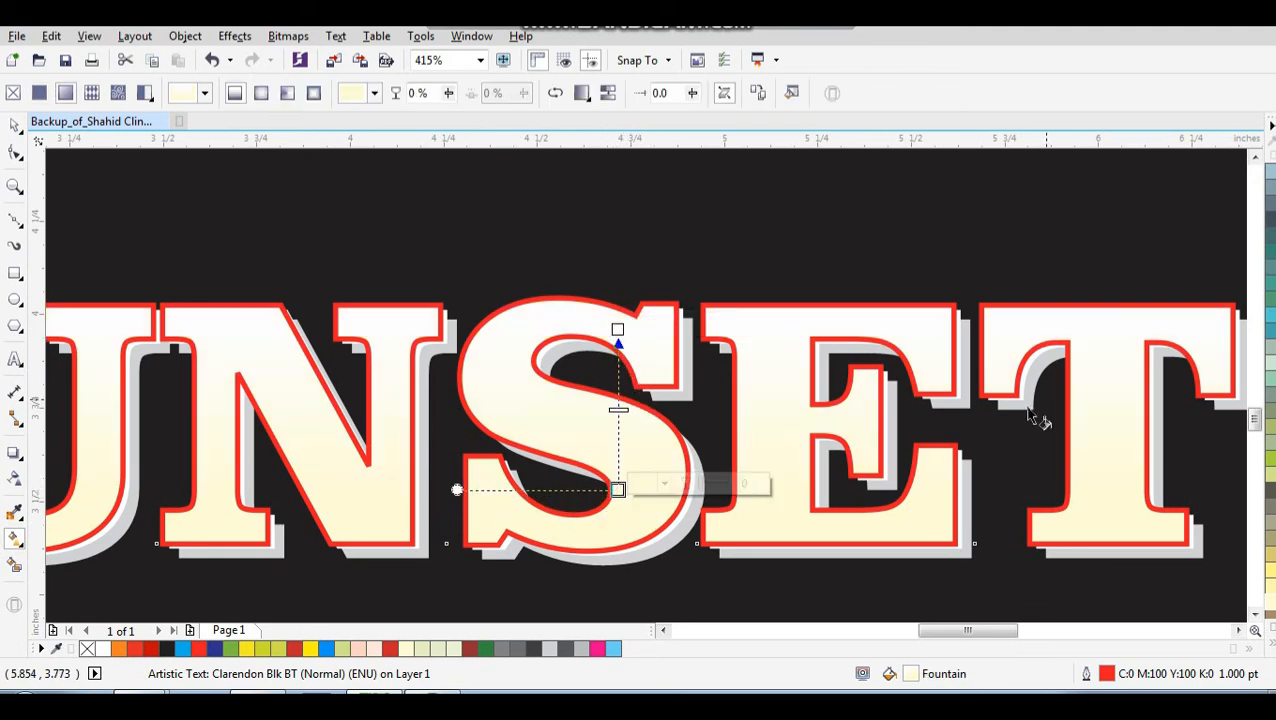
# Change the pale yellow end of the SUNSET text gradient to light gray
pyautogui.click(1271, 643)
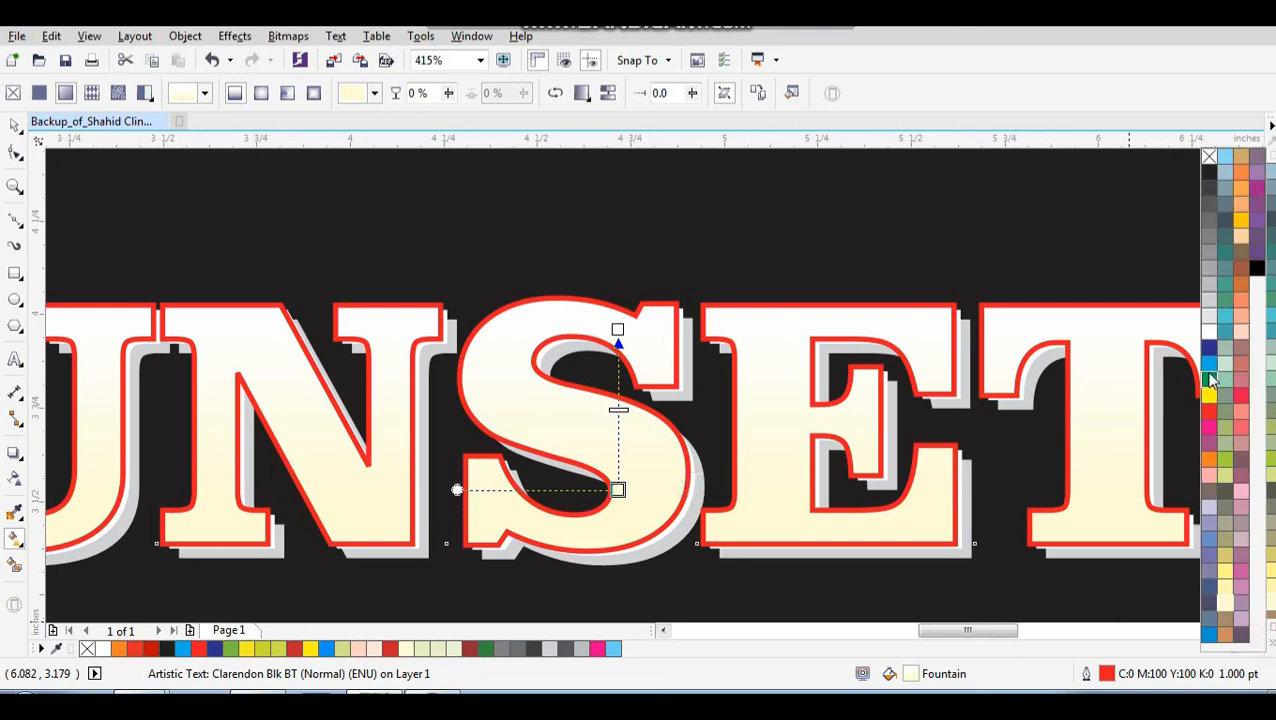
pyautogui.moveTo(1207, 322); pyautogui.dragTo(620, 493)
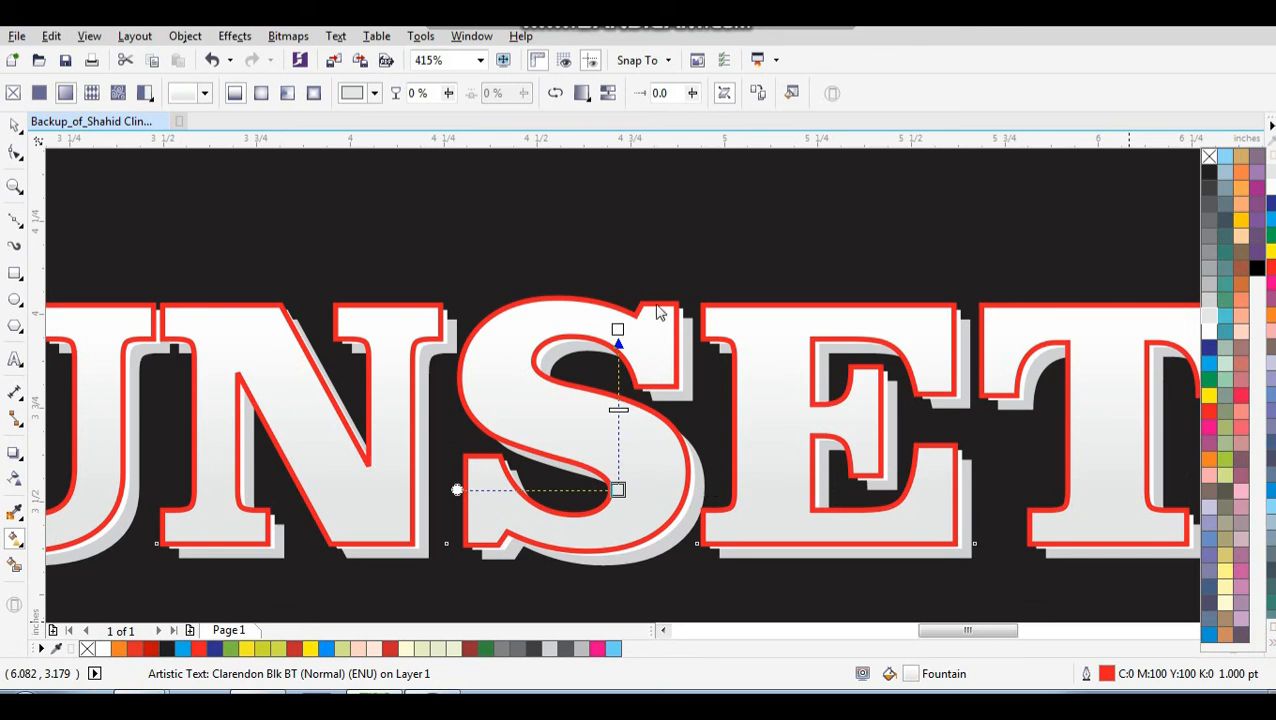
pyautogui.click(330, 237)
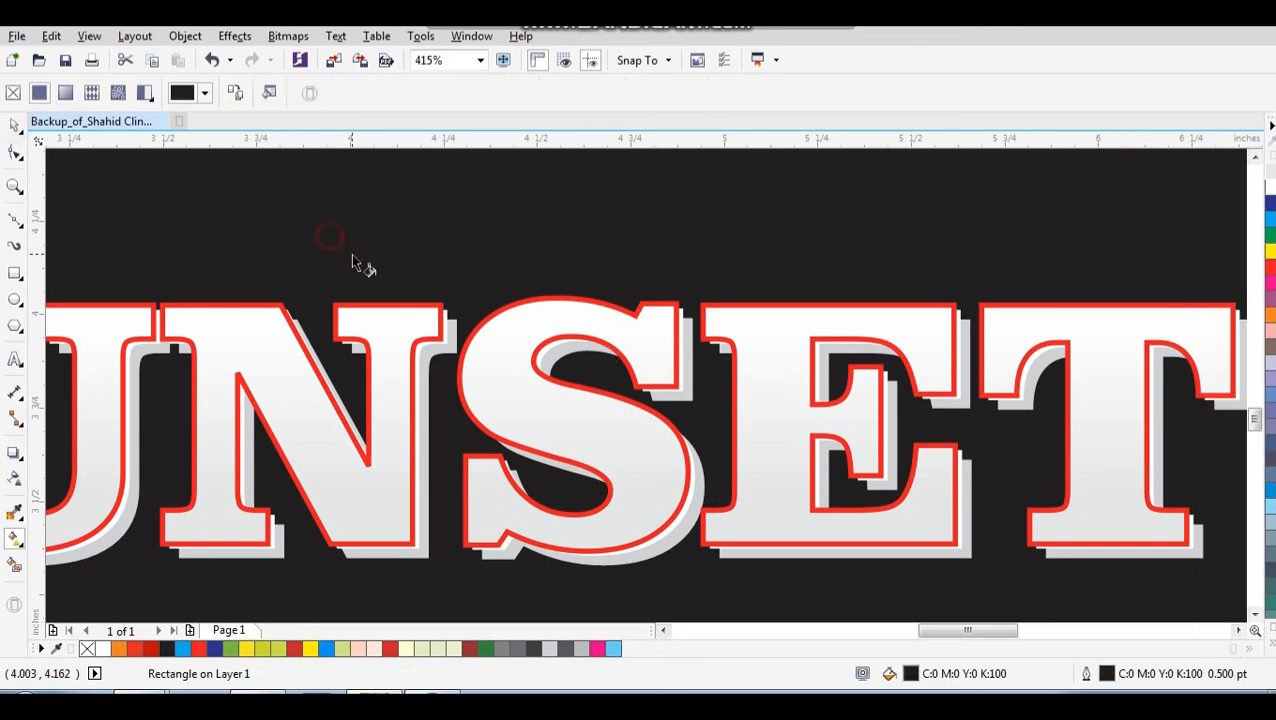
pyautogui.scroll(-2, 414, 305)
pyautogui.press('space')
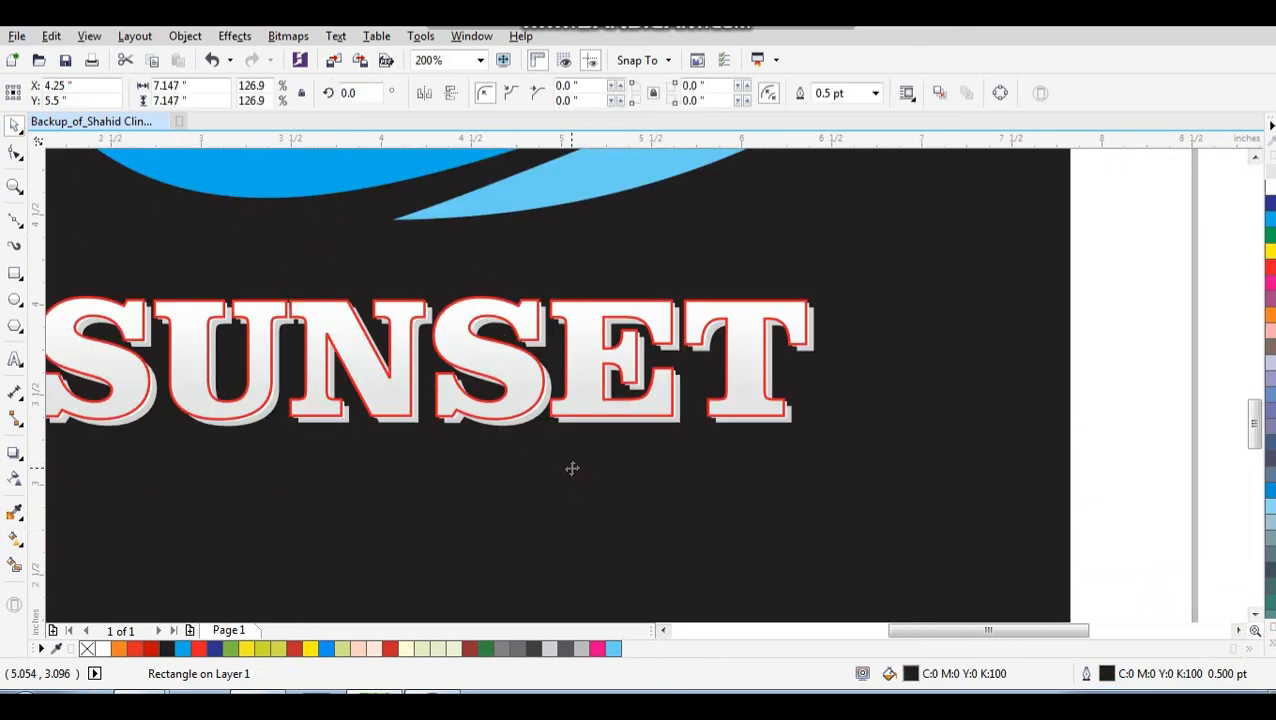
# Group the layered SUNSET text copies and group them with the sunset wave artwork
pyautogui.press('F4')
pyautogui.moveTo(909, 450); pyautogui.dragTo(515, 553)
pyautogui.keyDown('shift'); pyautogui.click(746, 419); pyautogui.keyUp('shift')
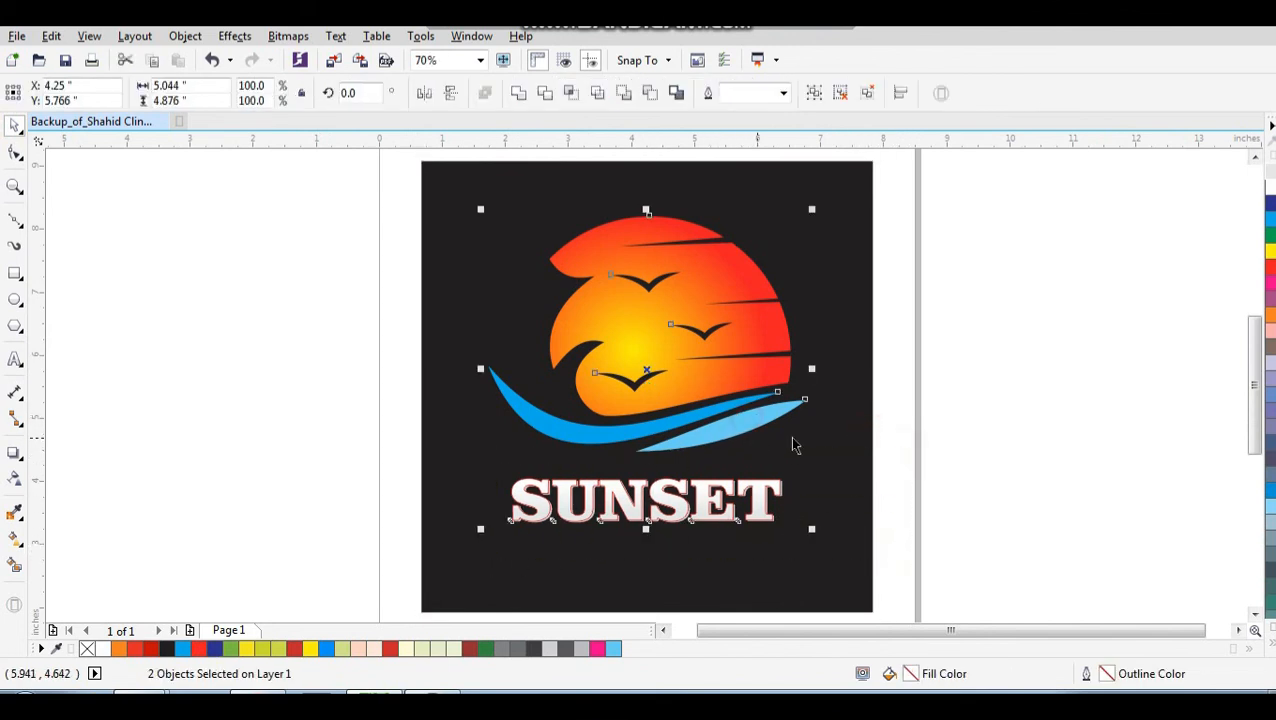
pyautogui.click(943, 424)
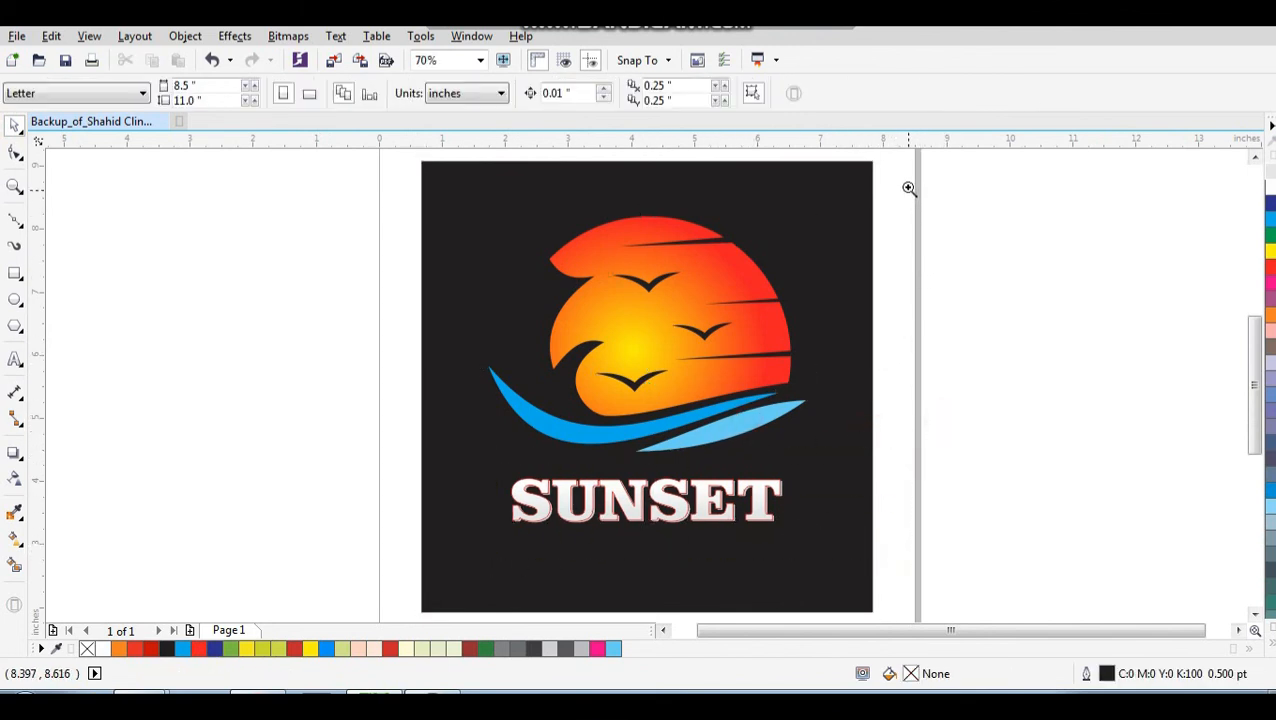
# Center the grouped logo vertically on the black square
pyautogui.moveTo(909, 188); pyautogui.dragTo(442, 565)
pyautogui.moveTo(313, 588); pyautogui.dragTo(866, 182)
pyautogui.keyDown('shift'); pyautogui.click(868, 316); pyautogui.keyUp('shift')
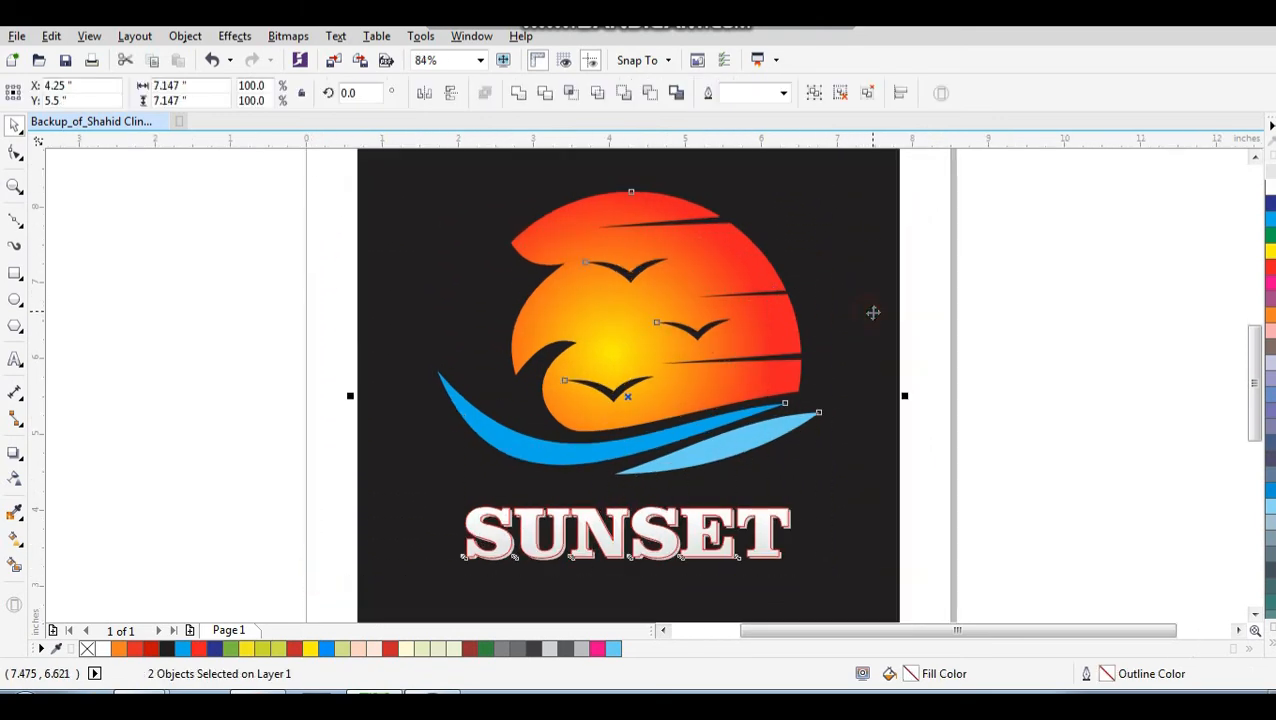
pyautogui.press('e')
pyautogui.click(961, 321)
# Examine the finished sunset artwork and the SUNSET lettering up close, and view the whole design
pyautogui.scroll(-2, 959, 322)
pyautogui.press('F2')
pyautogui.moveTo(584, 248); pyautogui.dragTo(906, 520)
pyautogui.press('F2')
pyautogui.moveTo(943, 393); pyautogui.dragTo(509, 600)
pyautogui.click(641, 436)
pyautogui.hotkey('shift', 'F2')
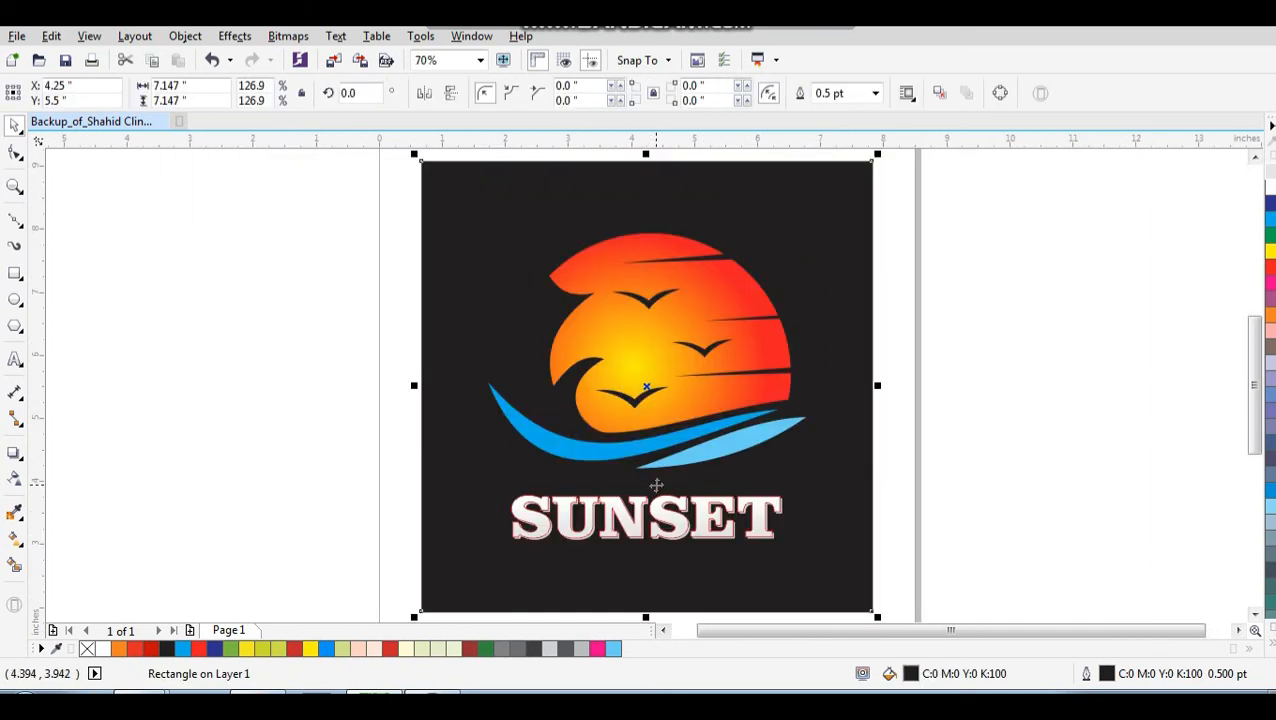
pyautogui.click(1020, 384)
pyautogui.click(995, 397)
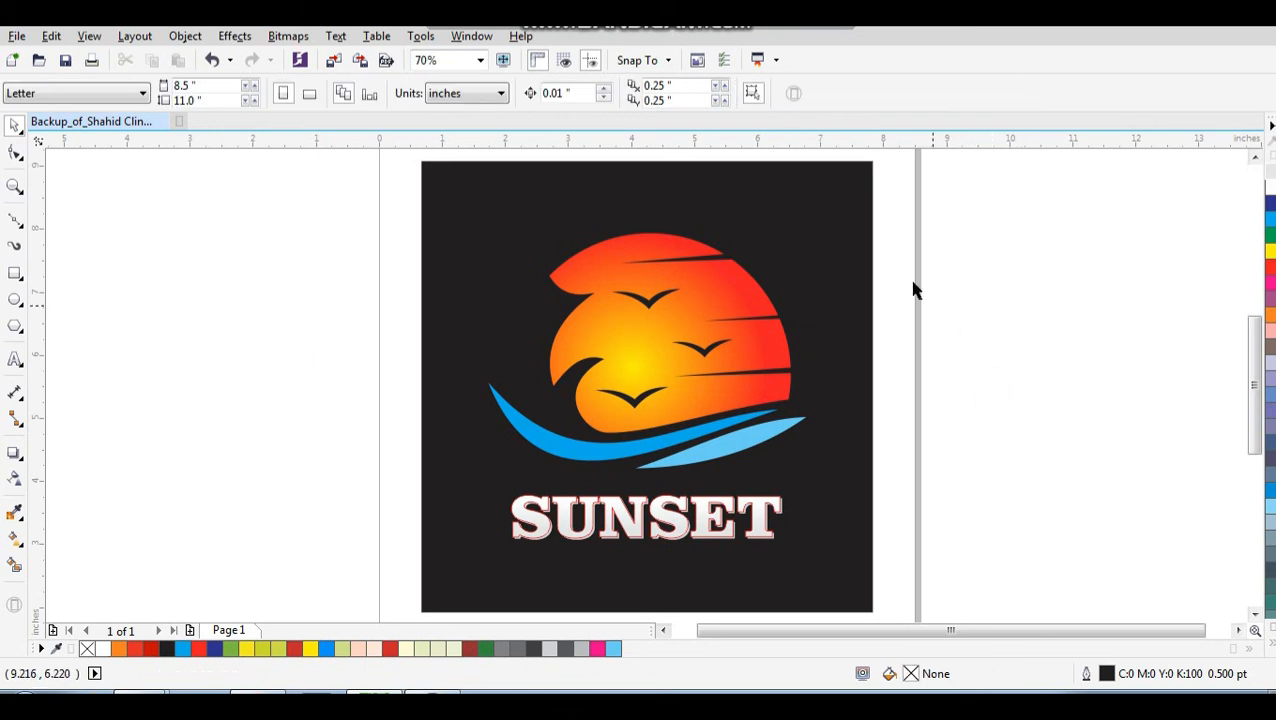